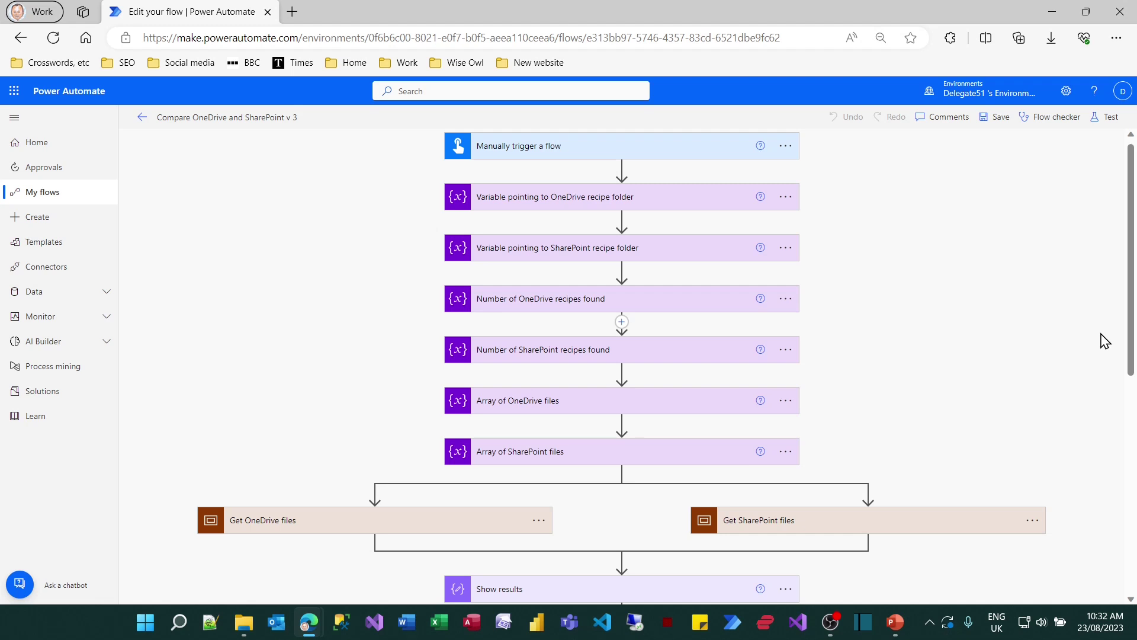
Expand the Show results step and scroll down through the Condition below it.
left_click(669, 591)
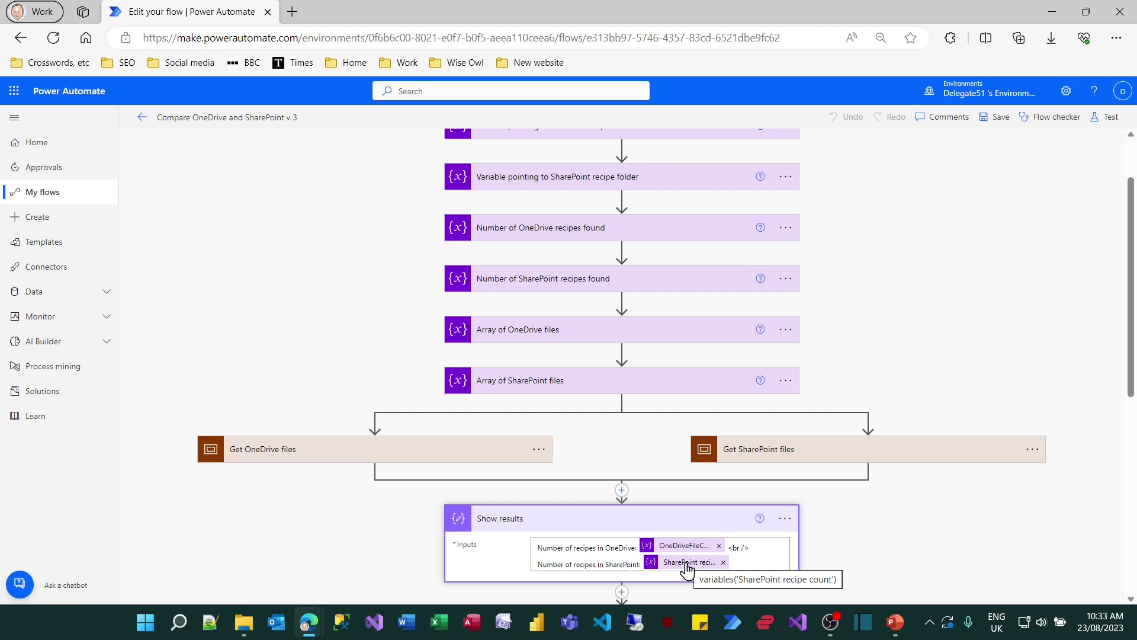
scroll(688, 569, "down", 5)
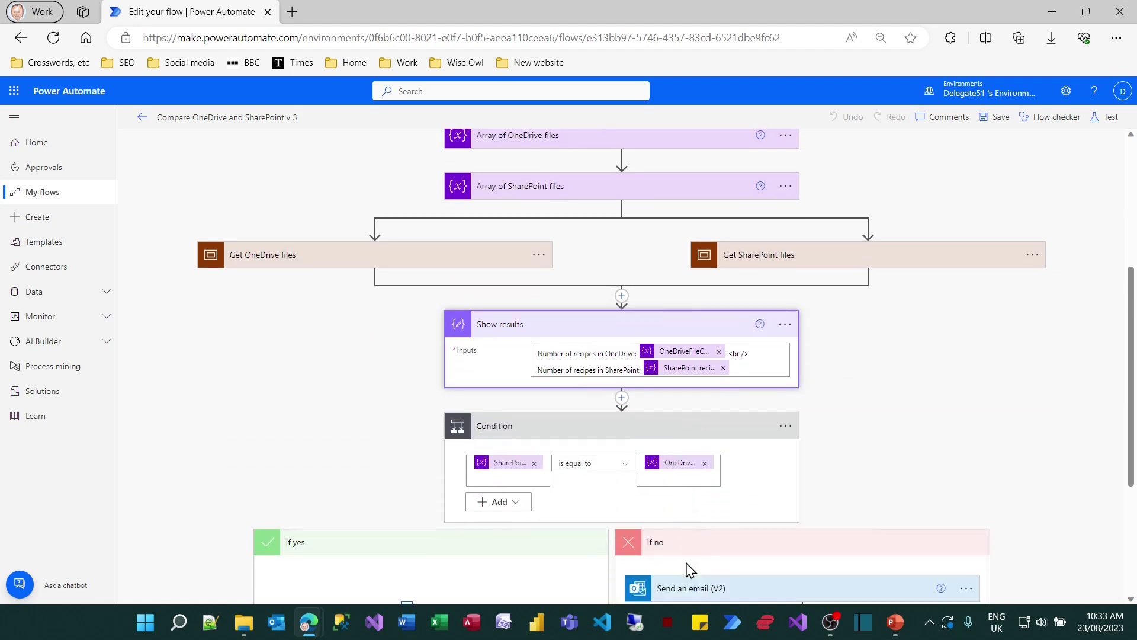
scroll(1093, 418, "down", 2)
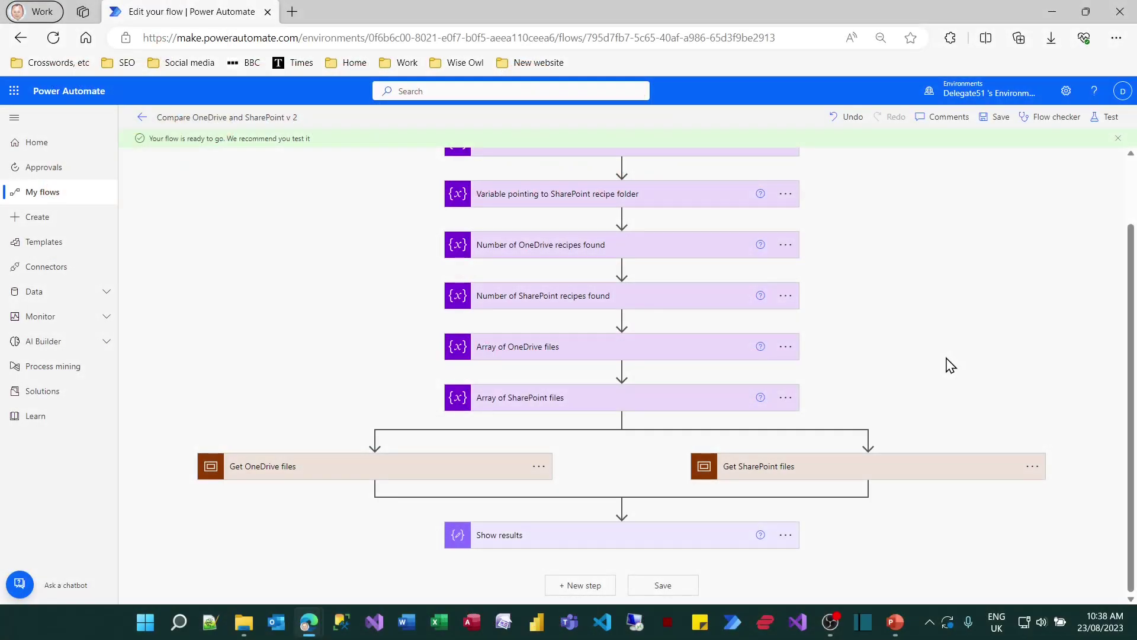
Insert a Control > Condition step after Show results.
left_click(588, 585)
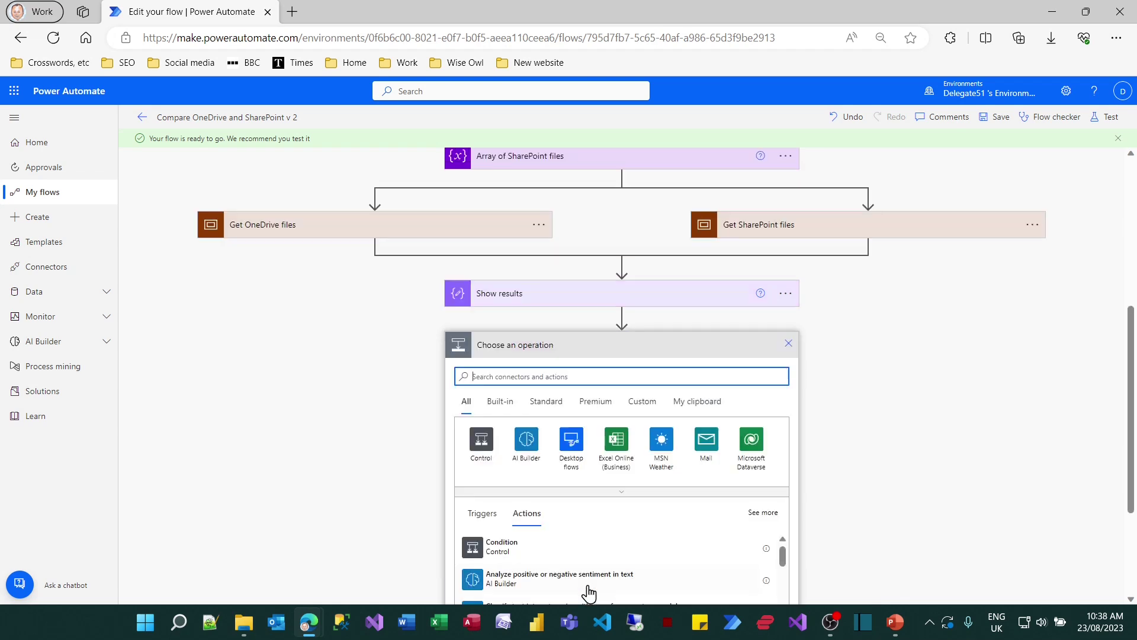
left_click(489, 443)
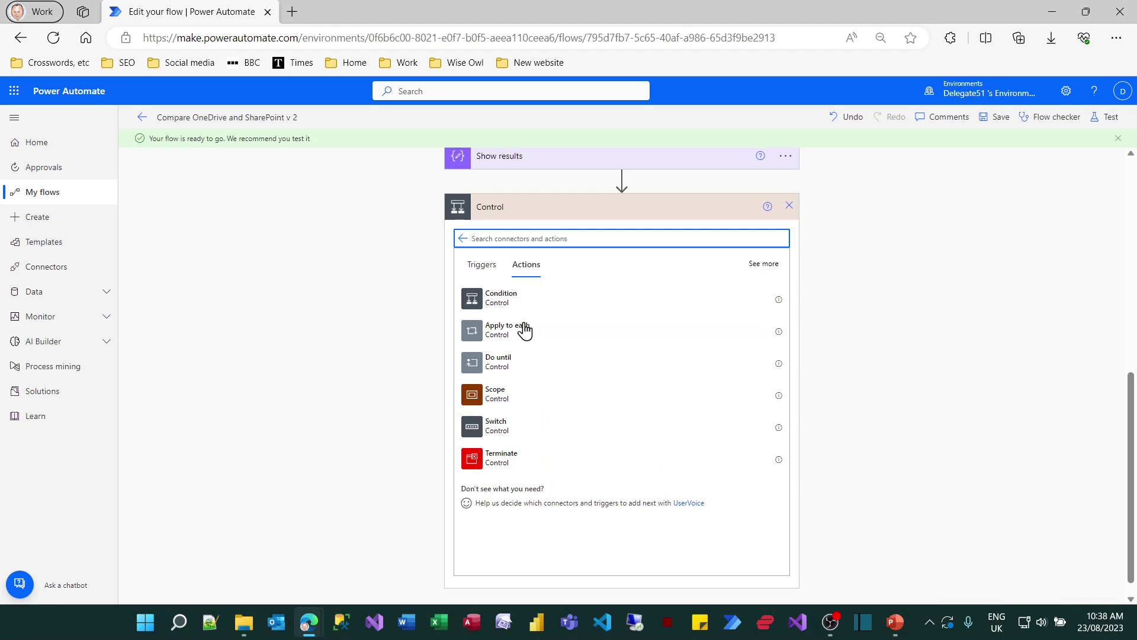
left_click(507, 299)
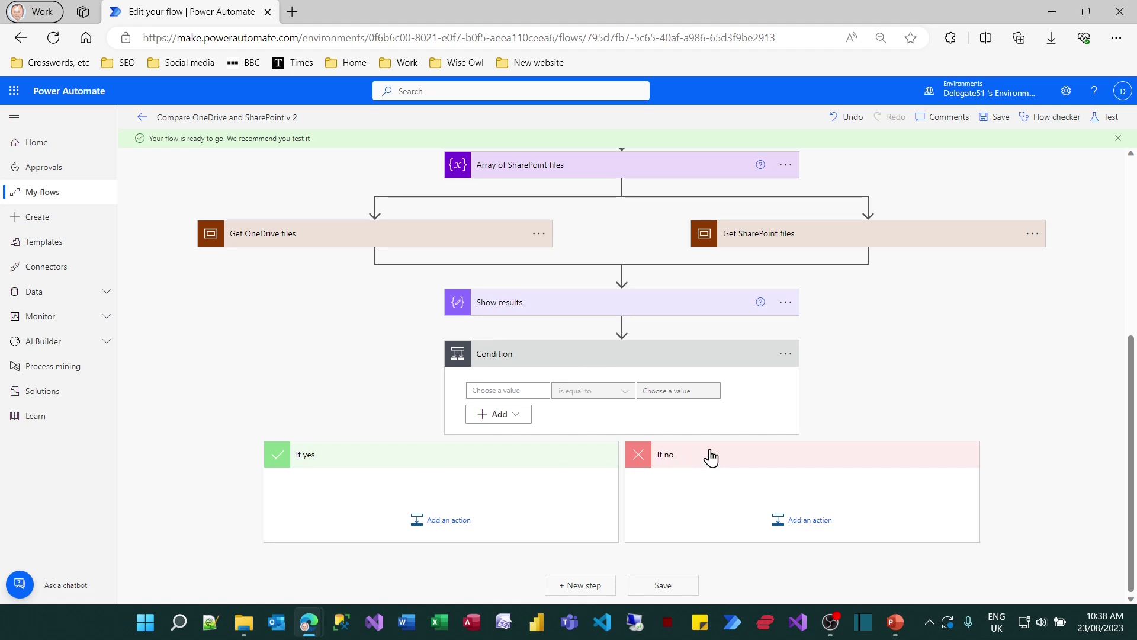
Make the Condition test whether the SharePoint variable equals the OneDrive variable.
left_click(509, 391)
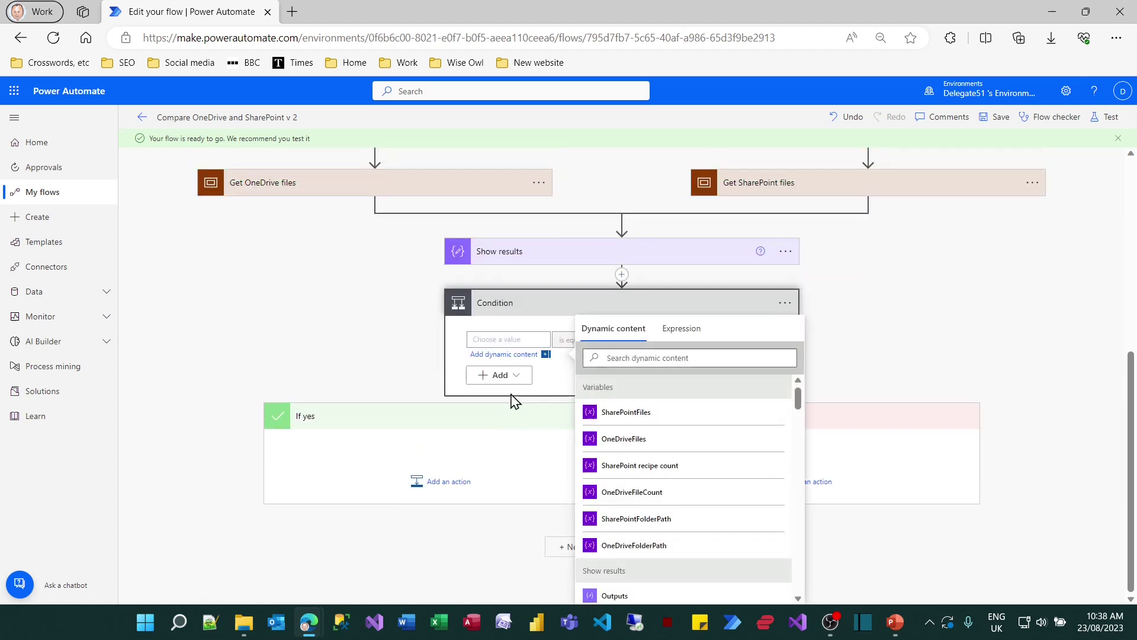
left_click(681, 465)
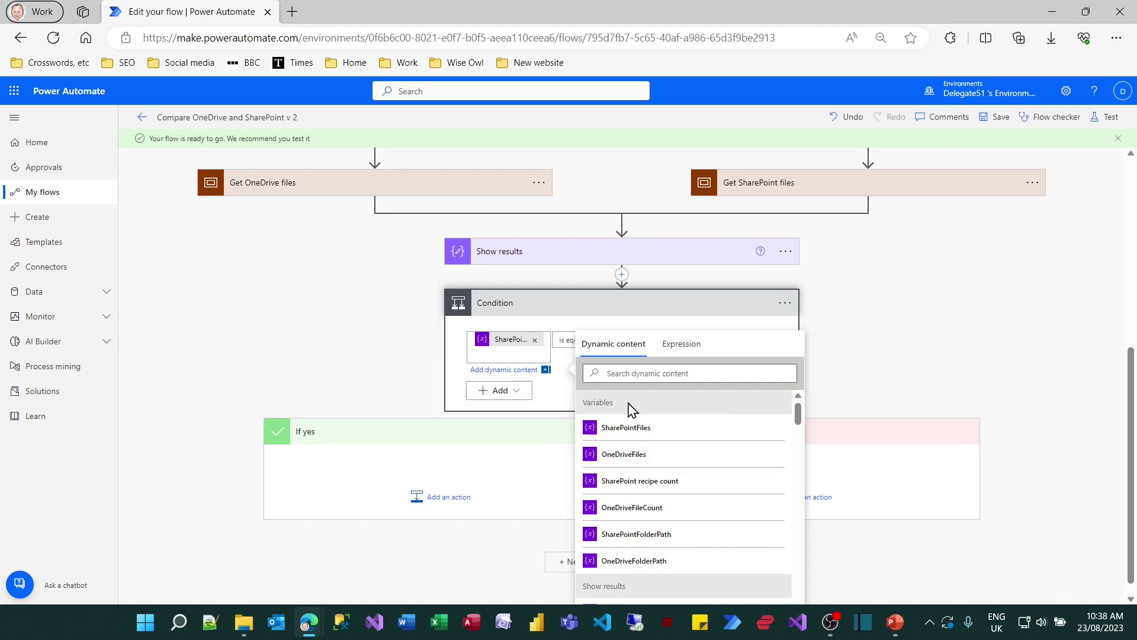
left_click(669, 309)
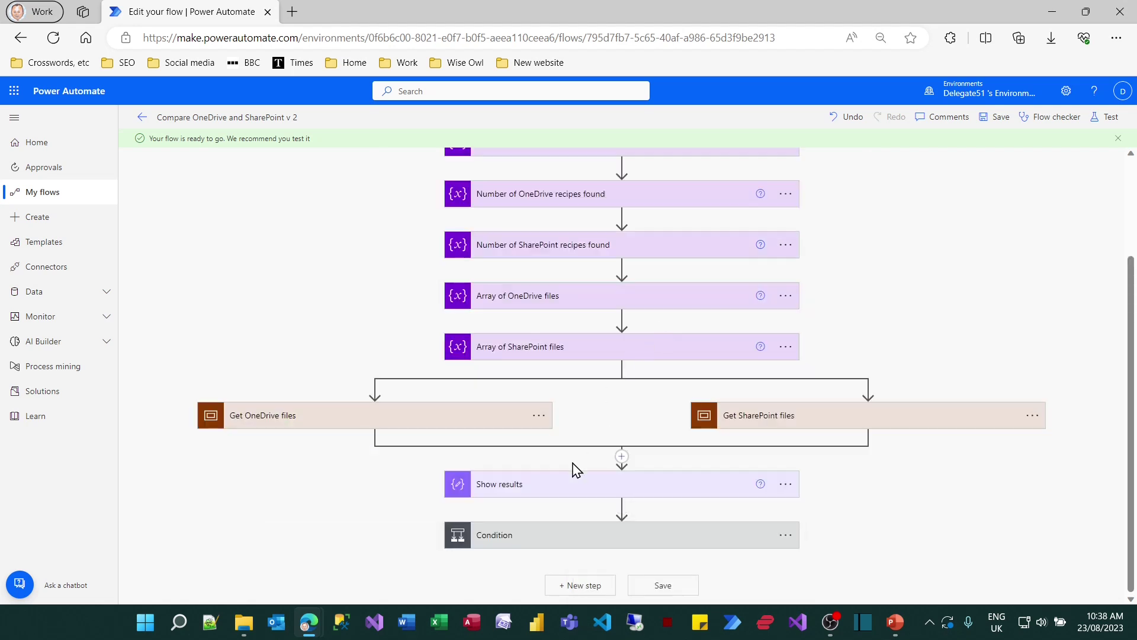
left_click(614, 534)
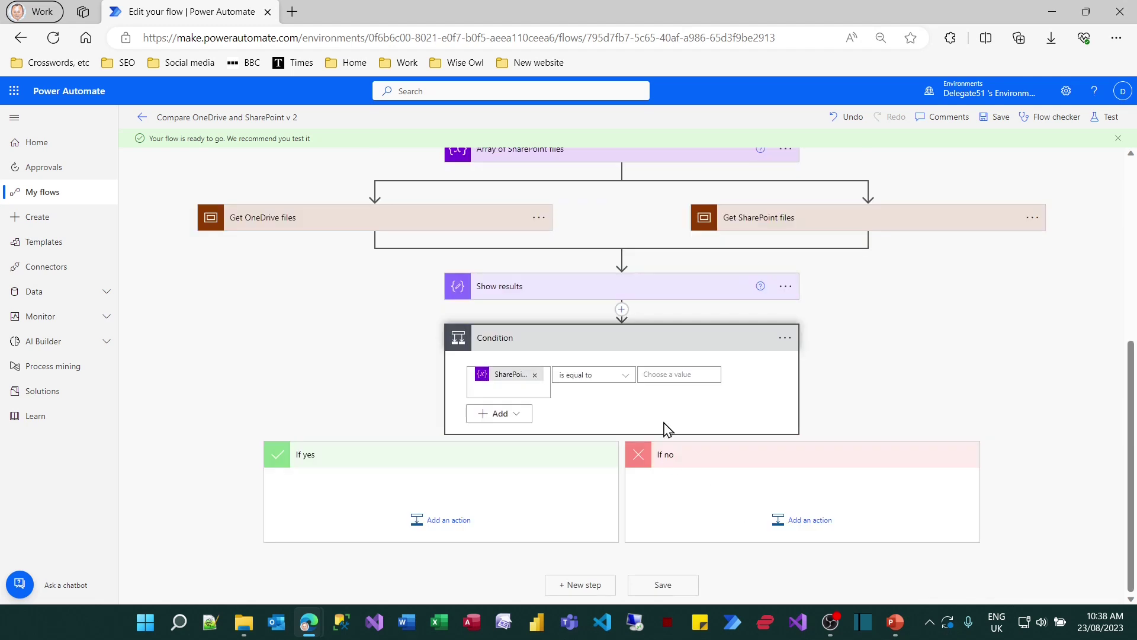
left_click(674, 374)
left_click(786, 484)
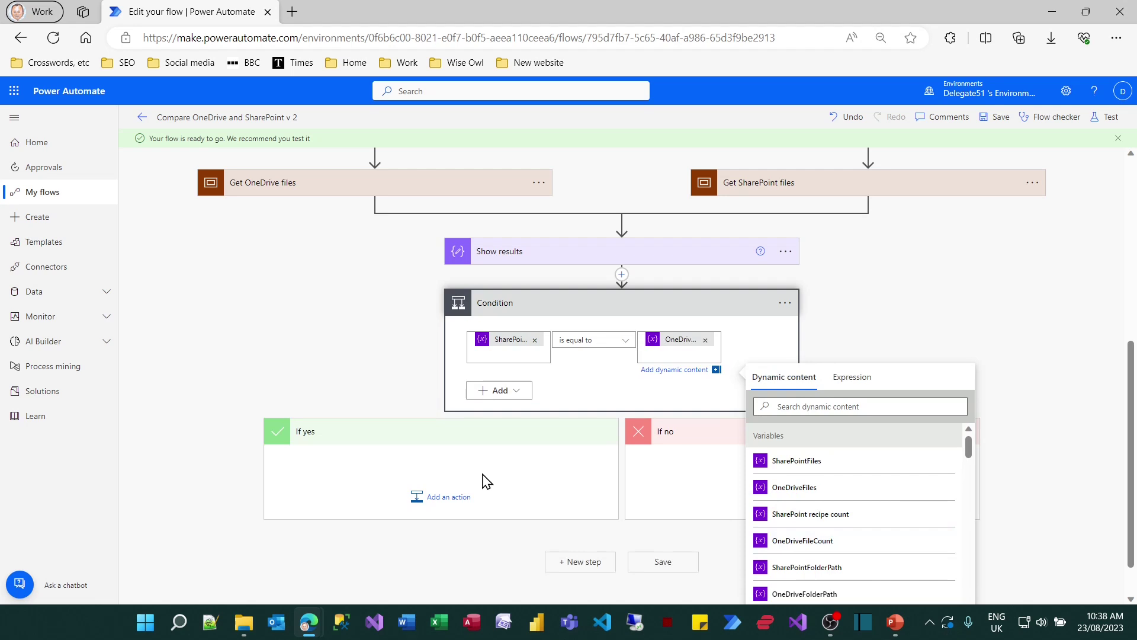
left_click(463, 475)
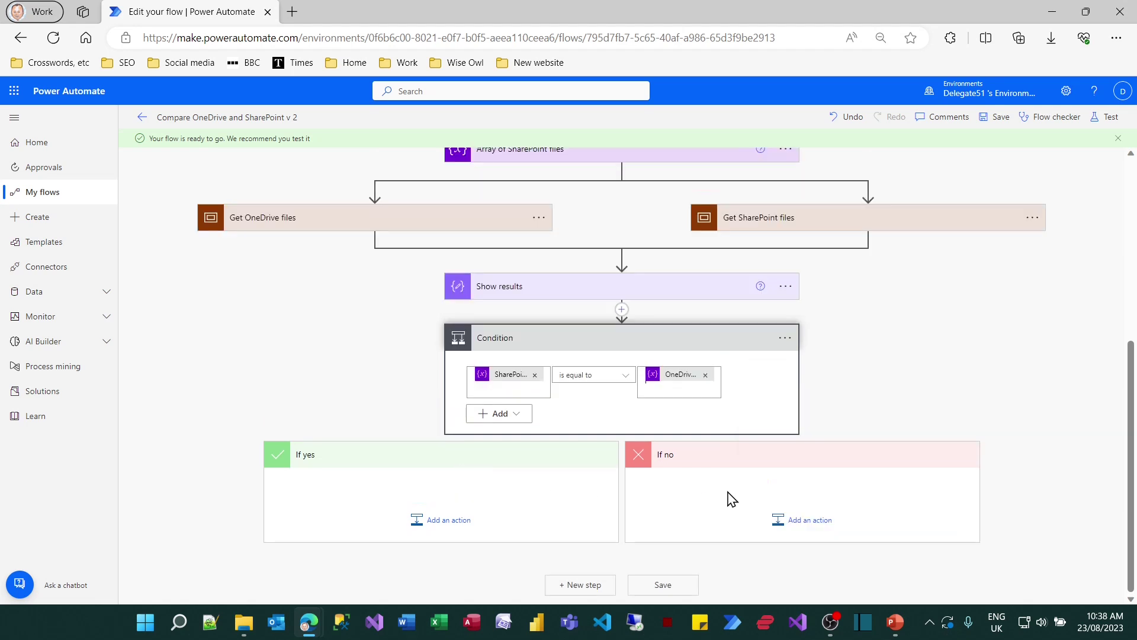
left_click(808, 521)
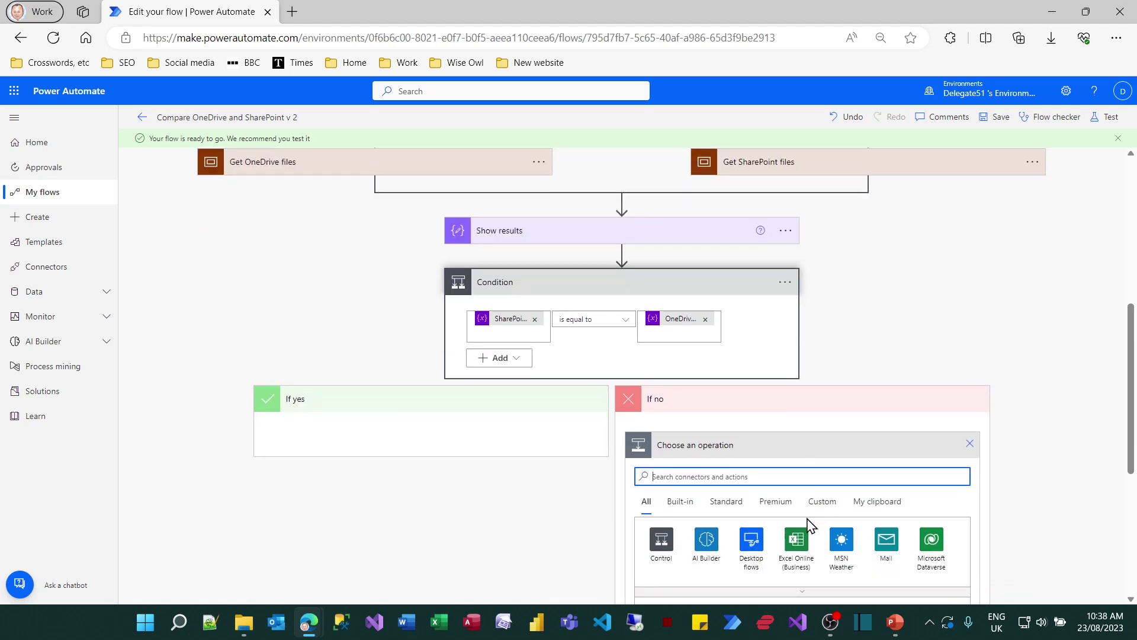
Add Send an email (V2) under If no, choosing a recipient and pasting the mismatch subject.
type("send email")
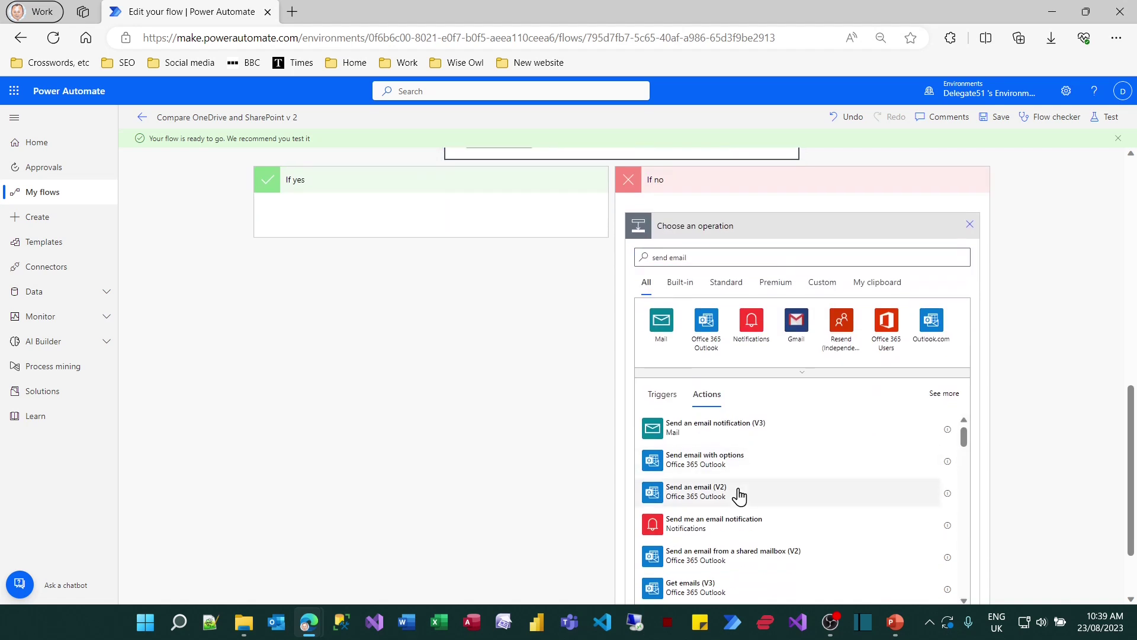
left_click(738, 496)
left_click(776, 364)
type("deleg")
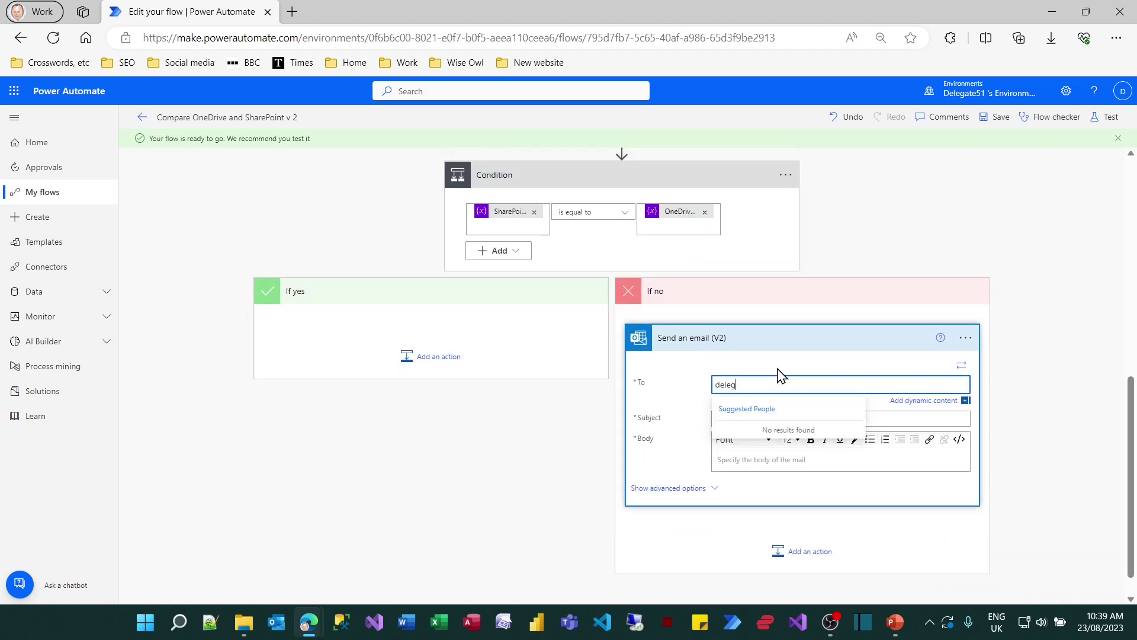
type("ate52")
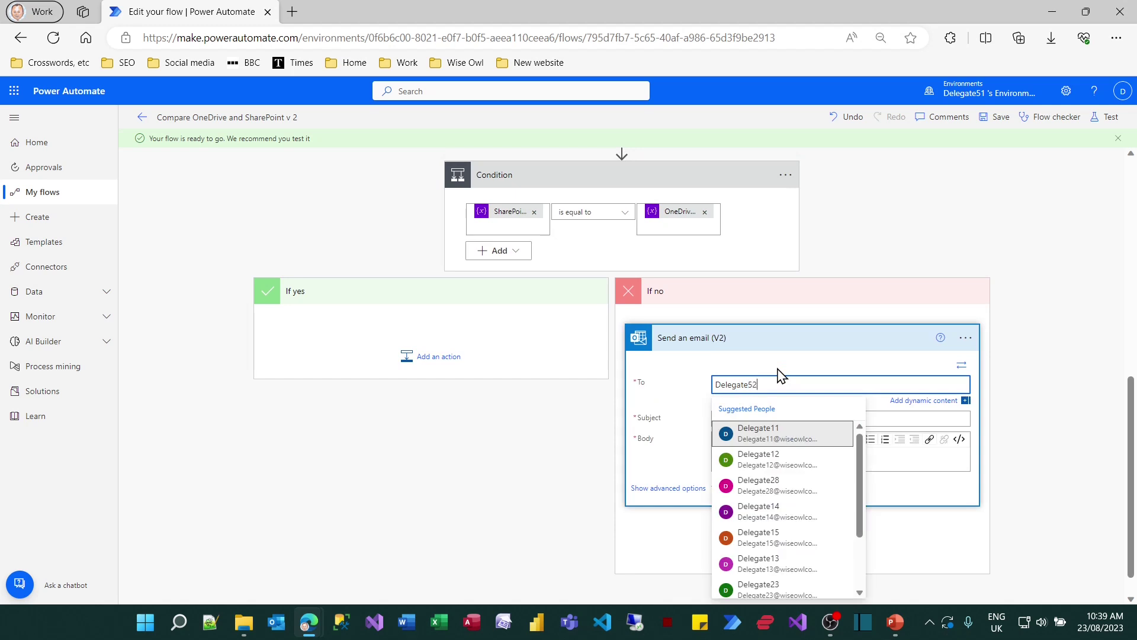
left_click(775, 432)
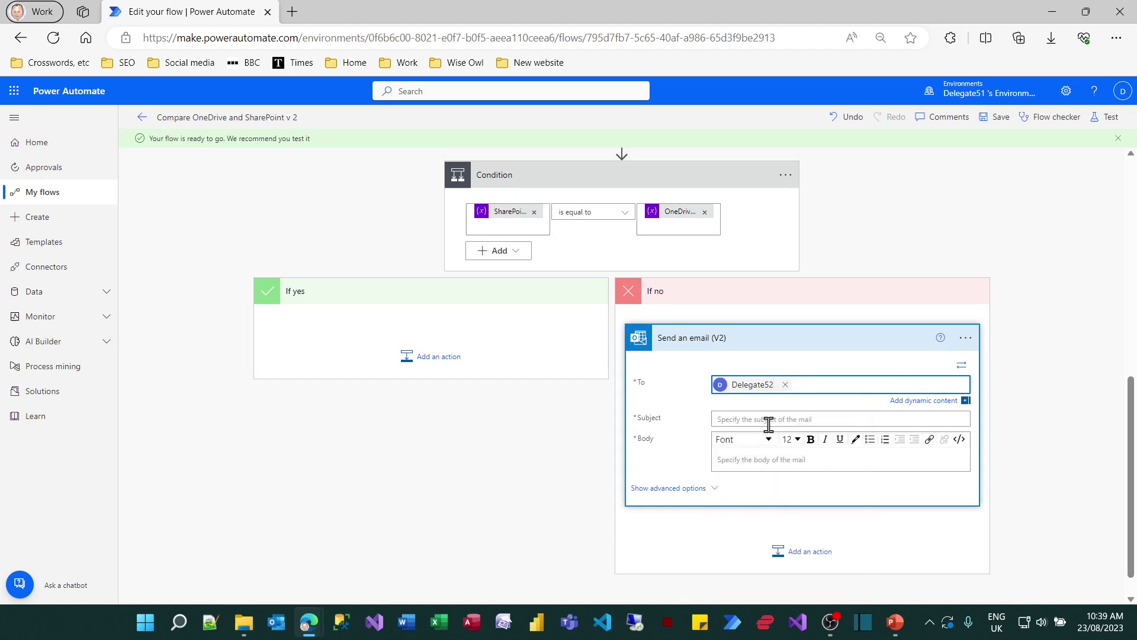
left_click(767, 419)
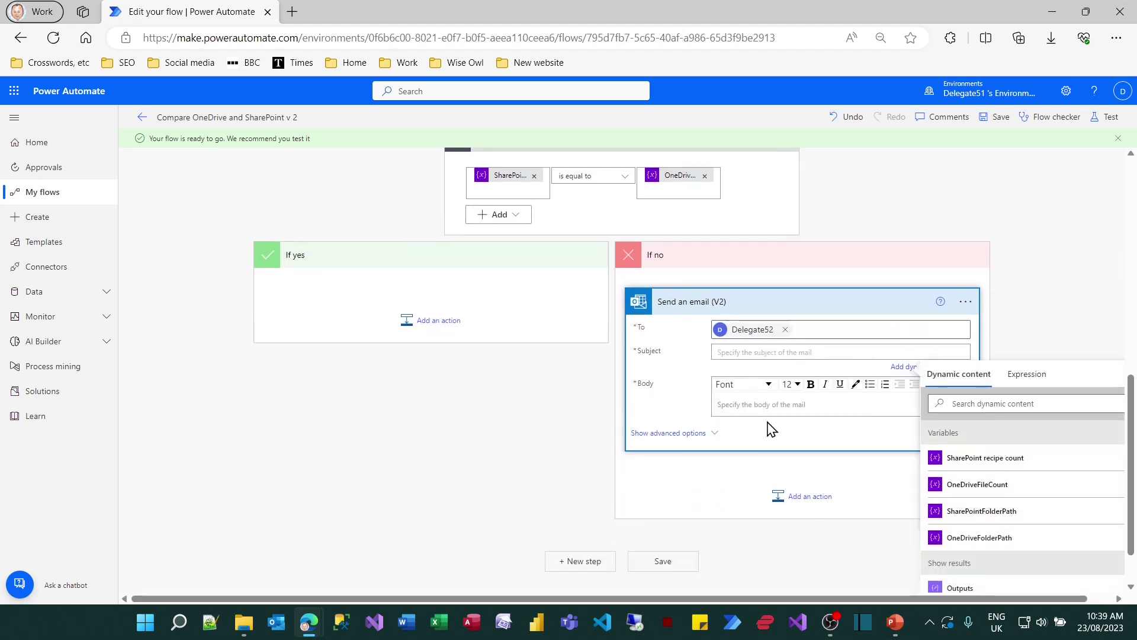
type("Different number of SharePoint and OneDrive files")
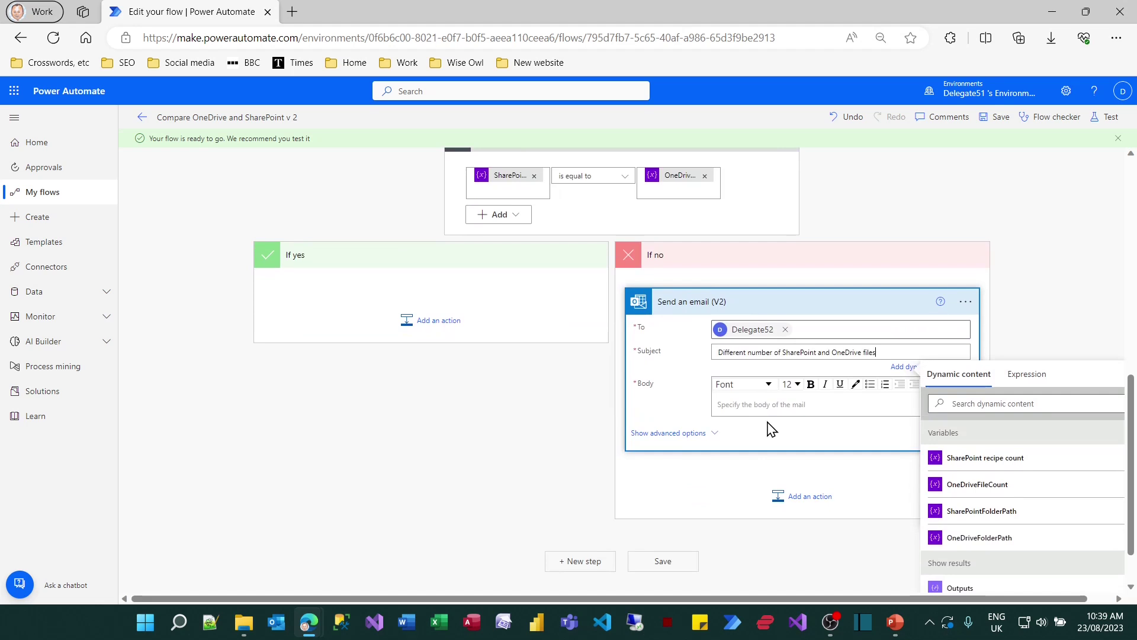
Insert the Show results Outputs into the email body.
left_click(801, 407)
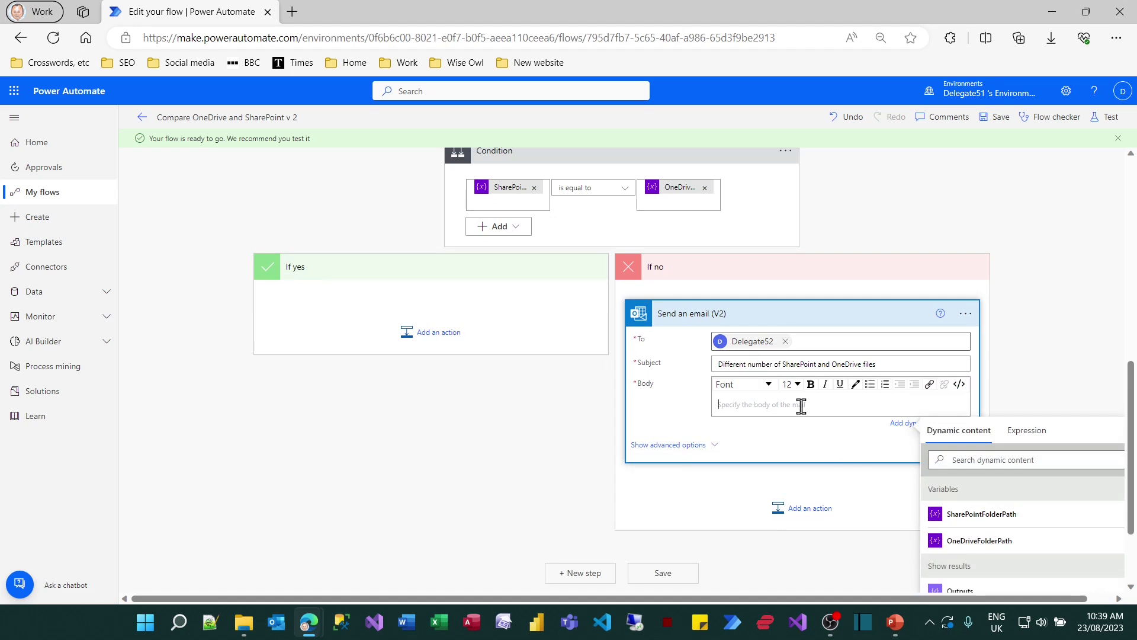
scroll(801, 407, "up", 2)
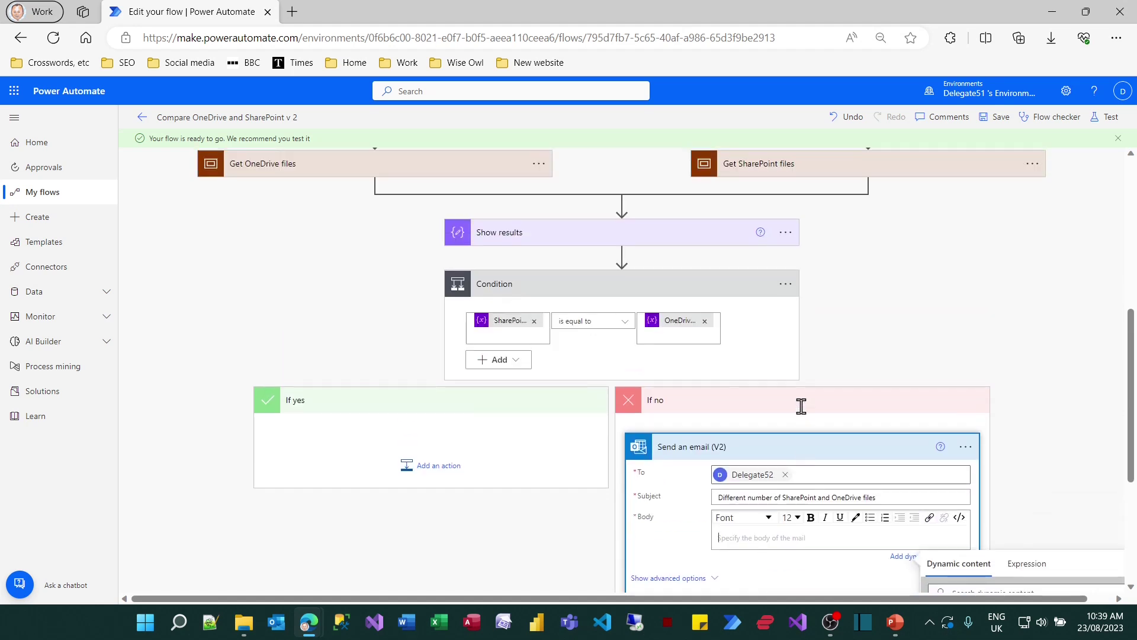
left_click(613, 244)
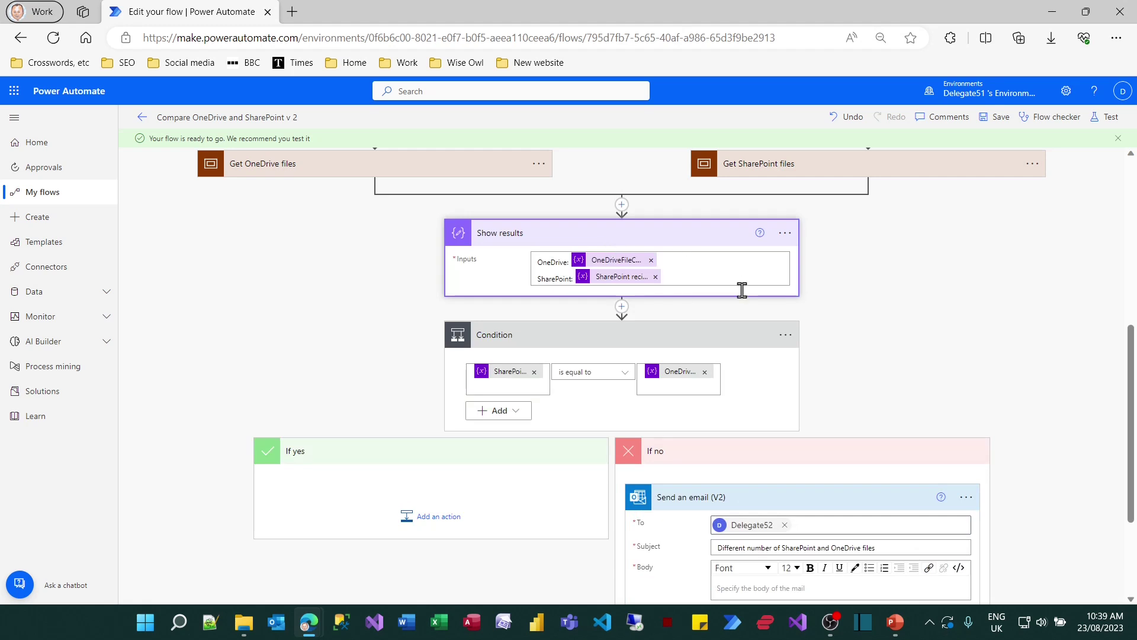
scroll(893, 327, "down", 3)
left_click(796, 437)
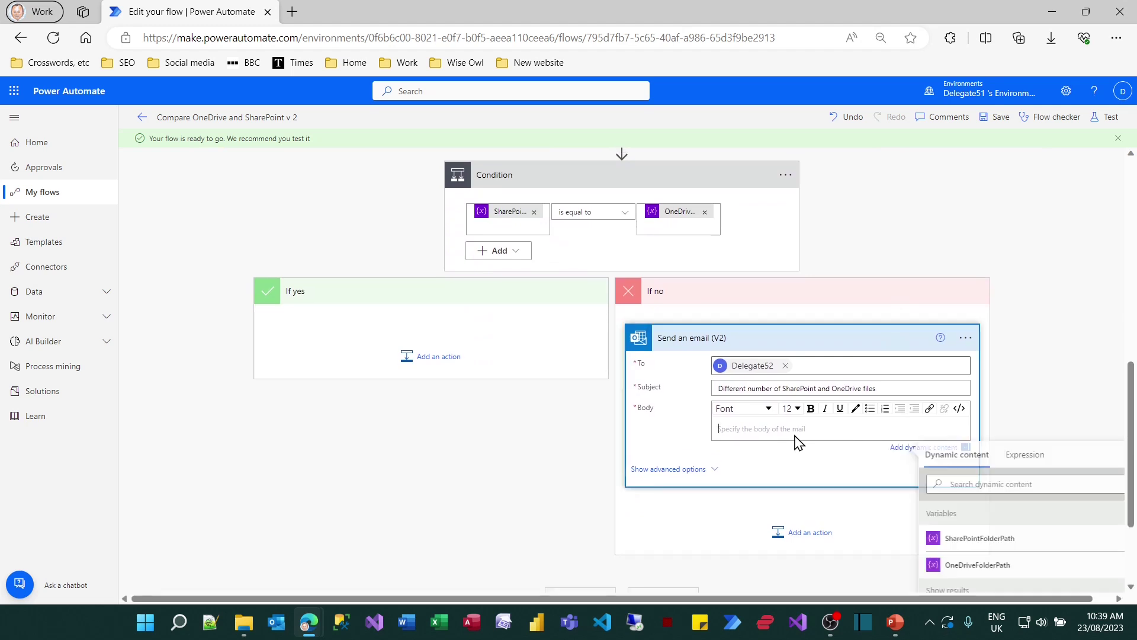
scroll(948, 542, "down", 2)
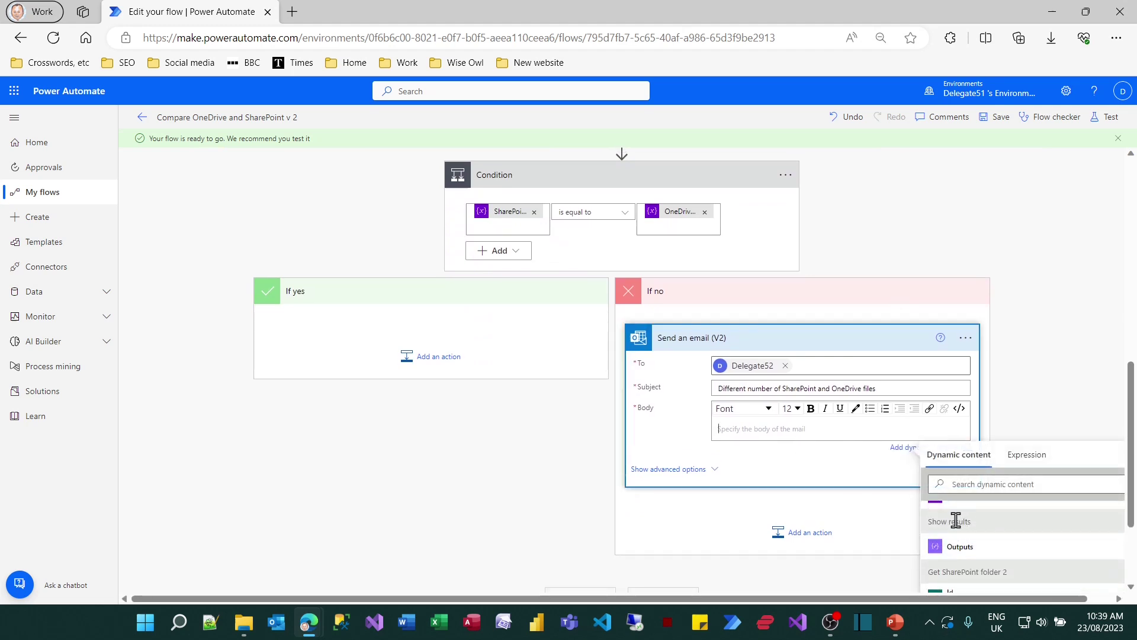
left_click(962, 551)
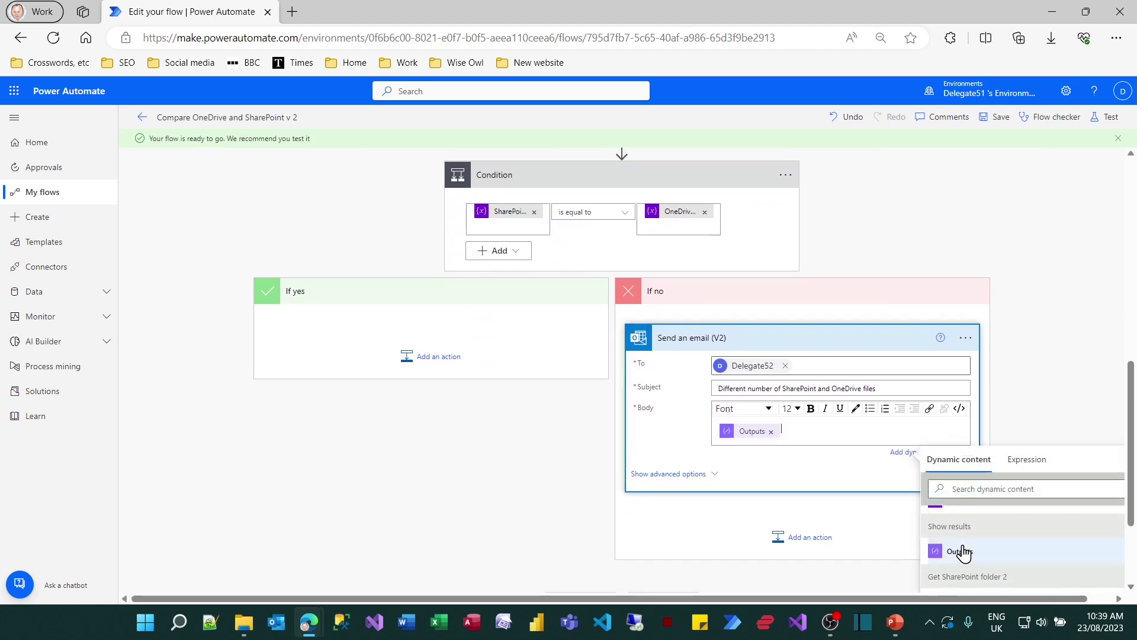
left_click(1031, 376)
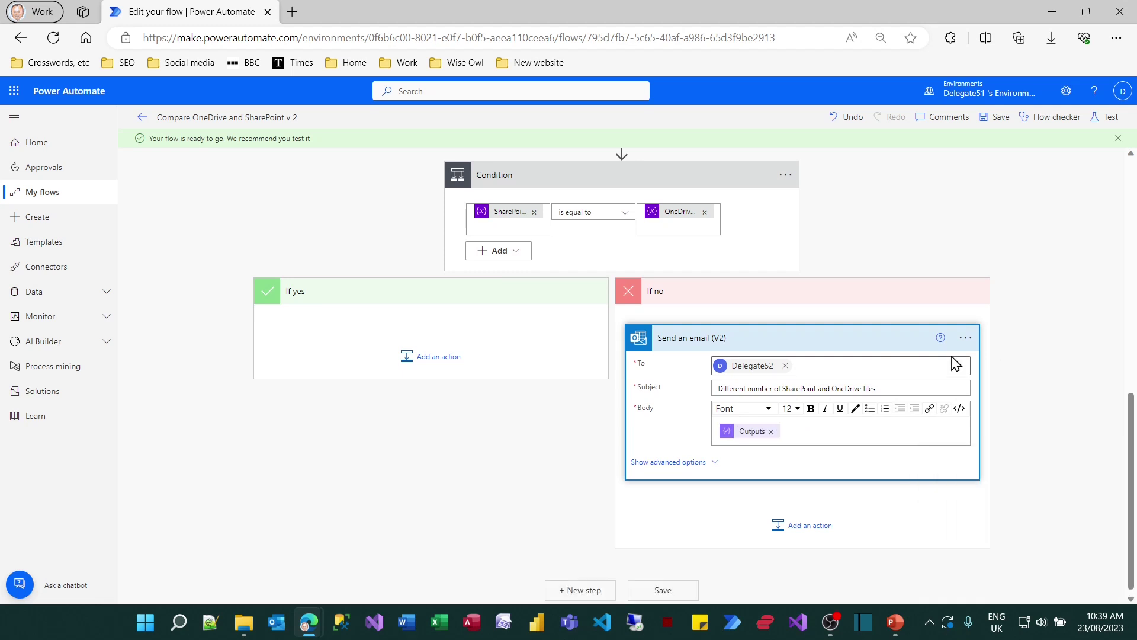
Add a Compose action with input 'Test' after the Condition.
left_click(859, 338)
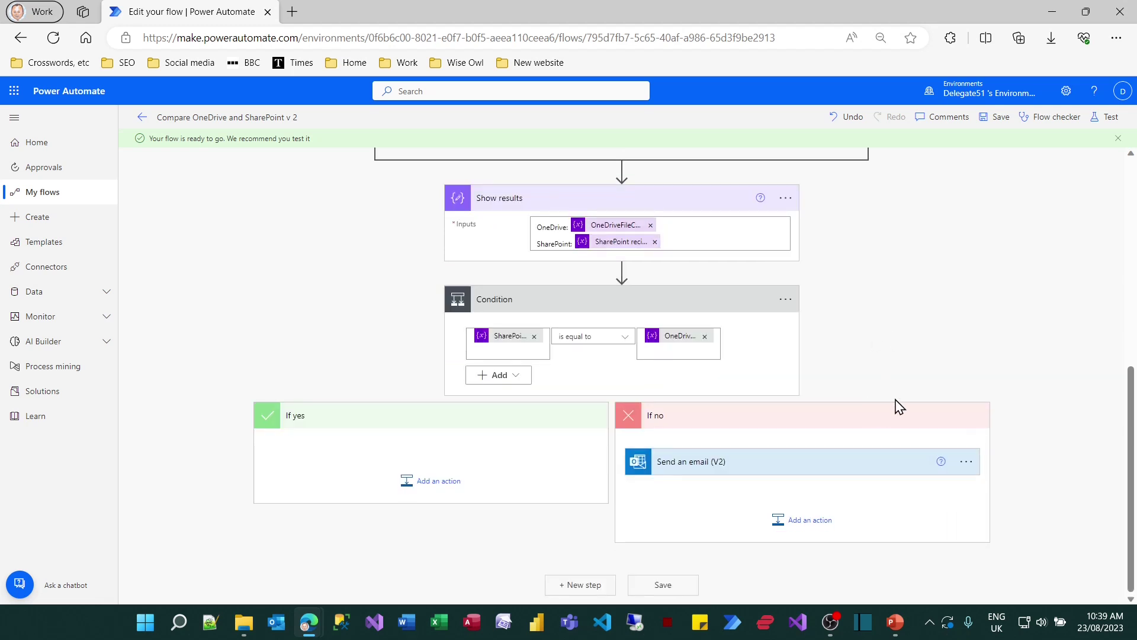
left_click(590, 588)
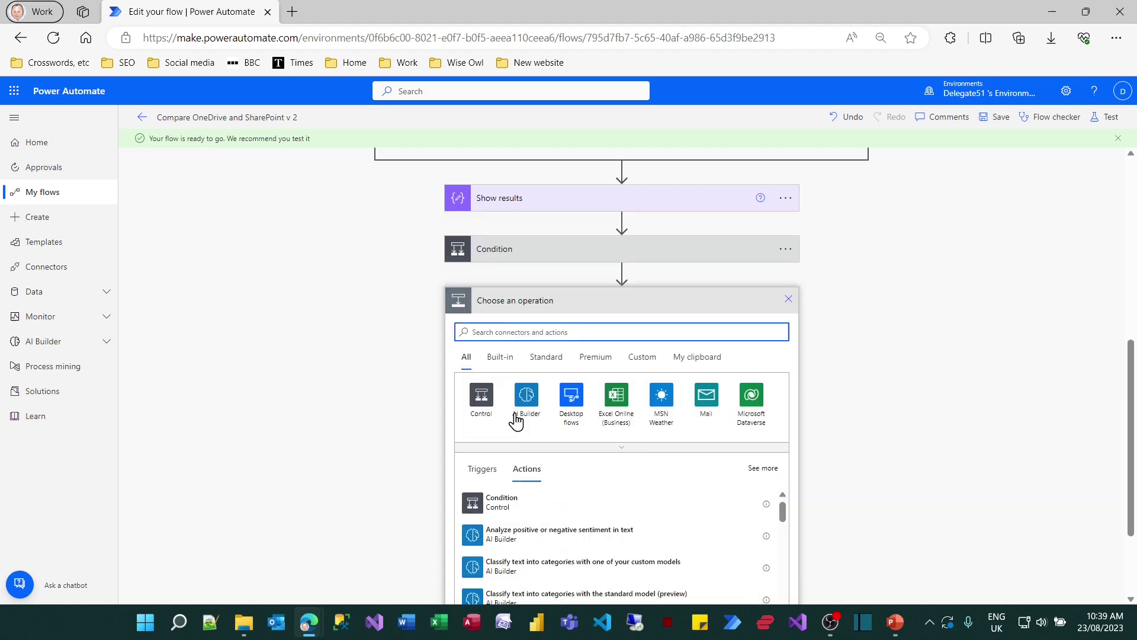
left_click(520, 330)
type("co")
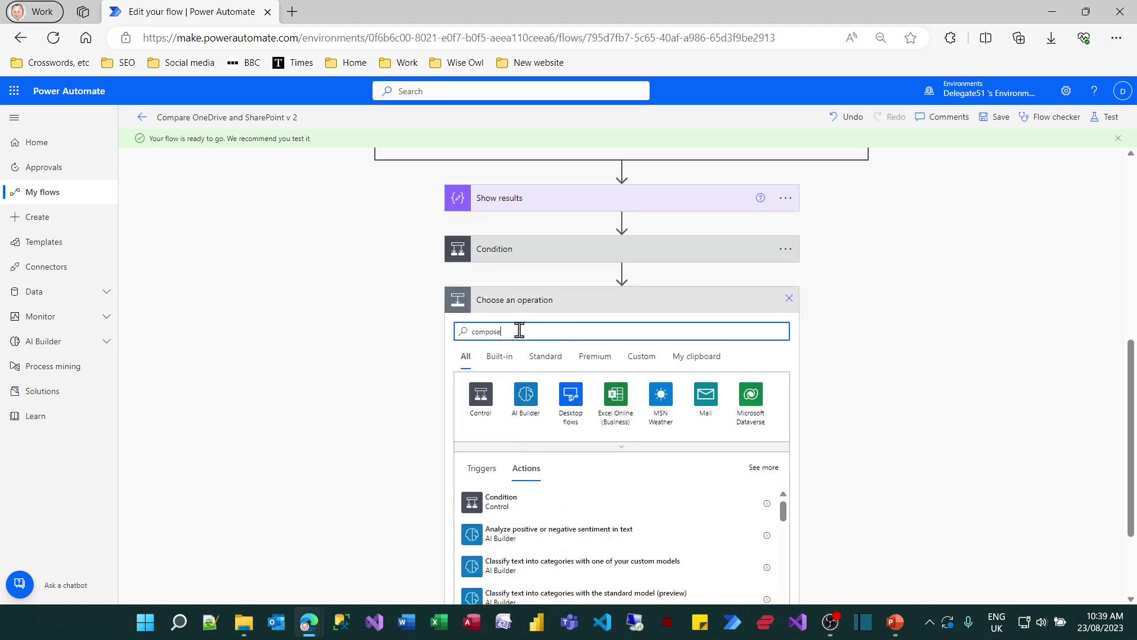
type("mpose")
left_click(497, 504)
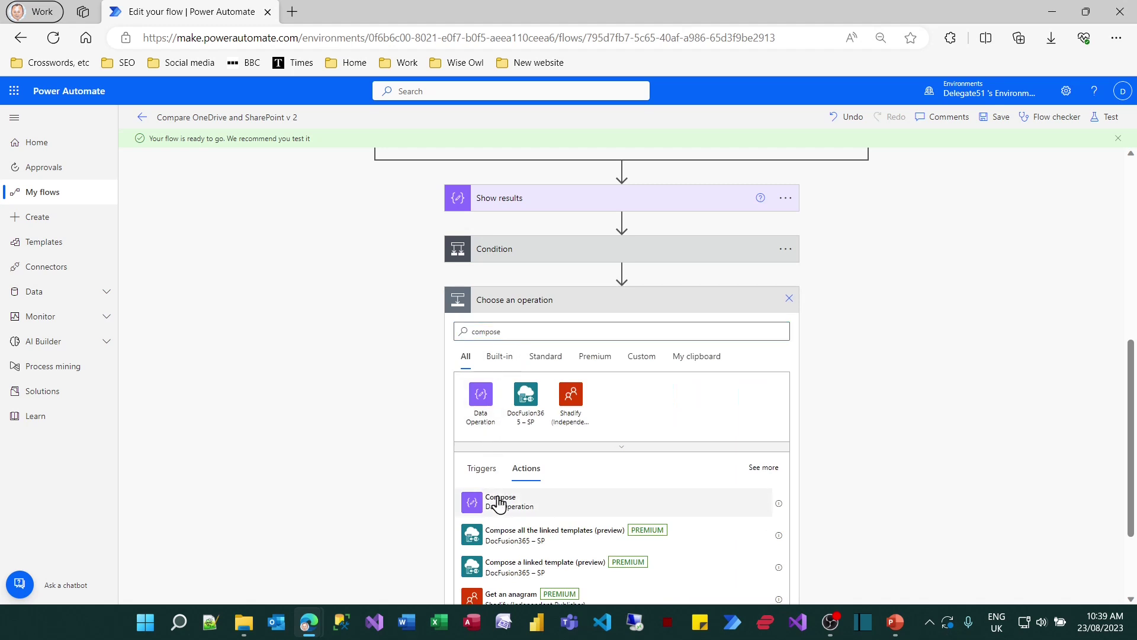
left_click(578, 531)
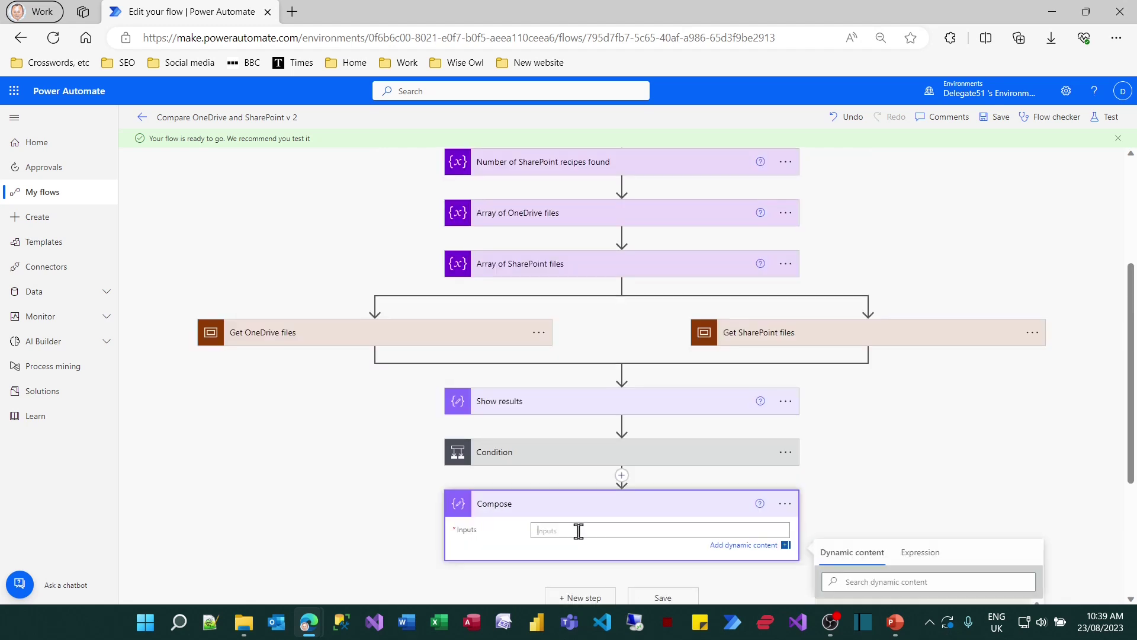
type("Test")
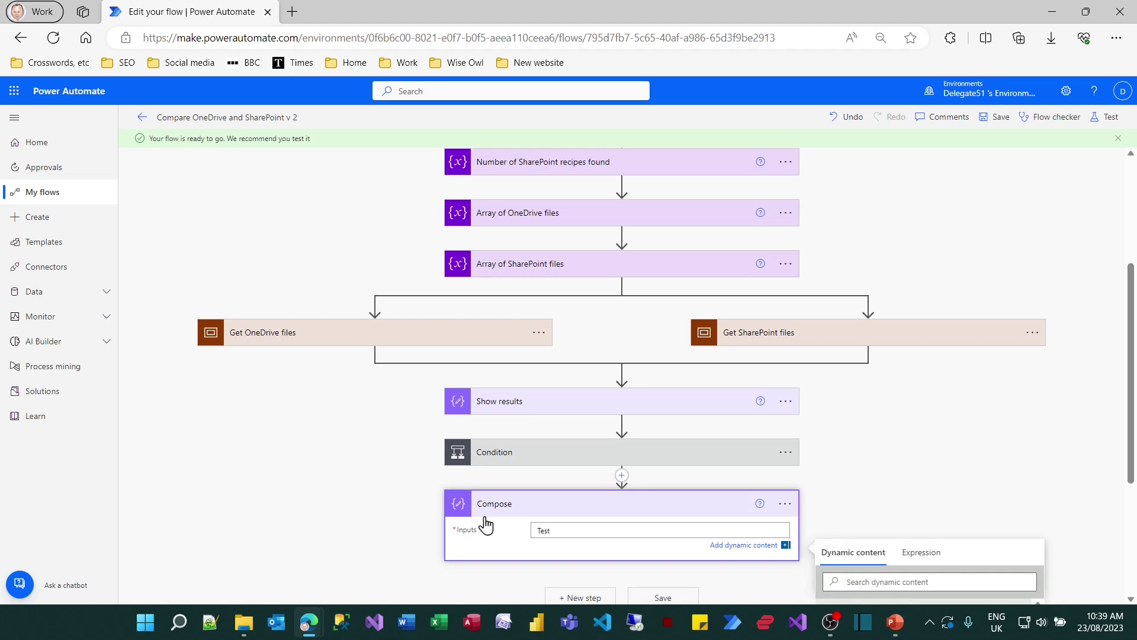
left_click(358, 490)
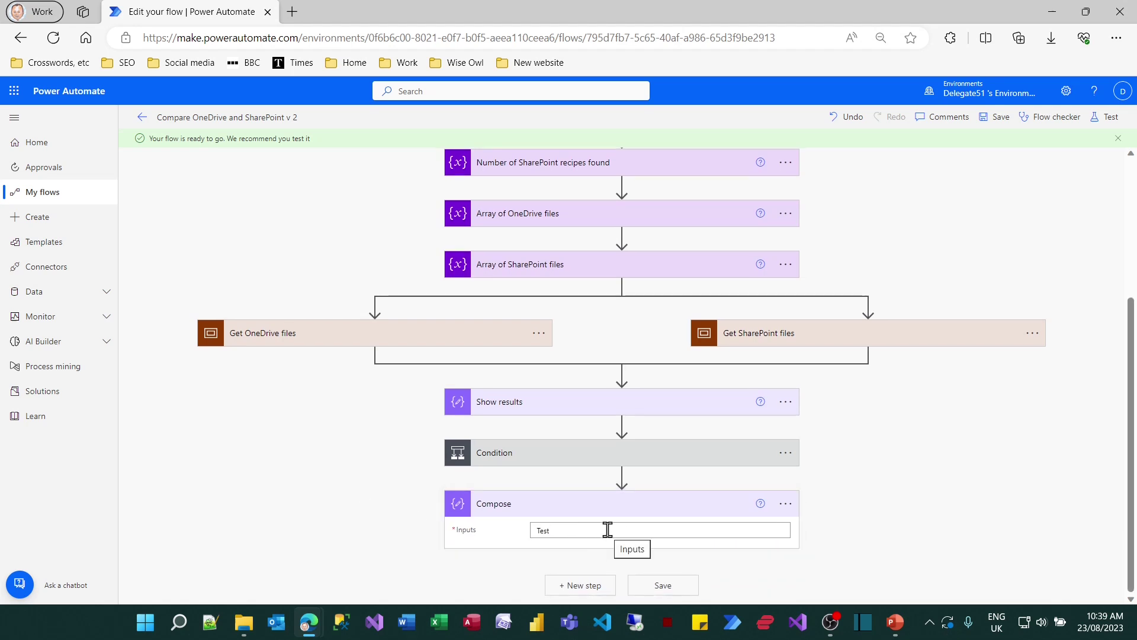
left_click(718, 460)
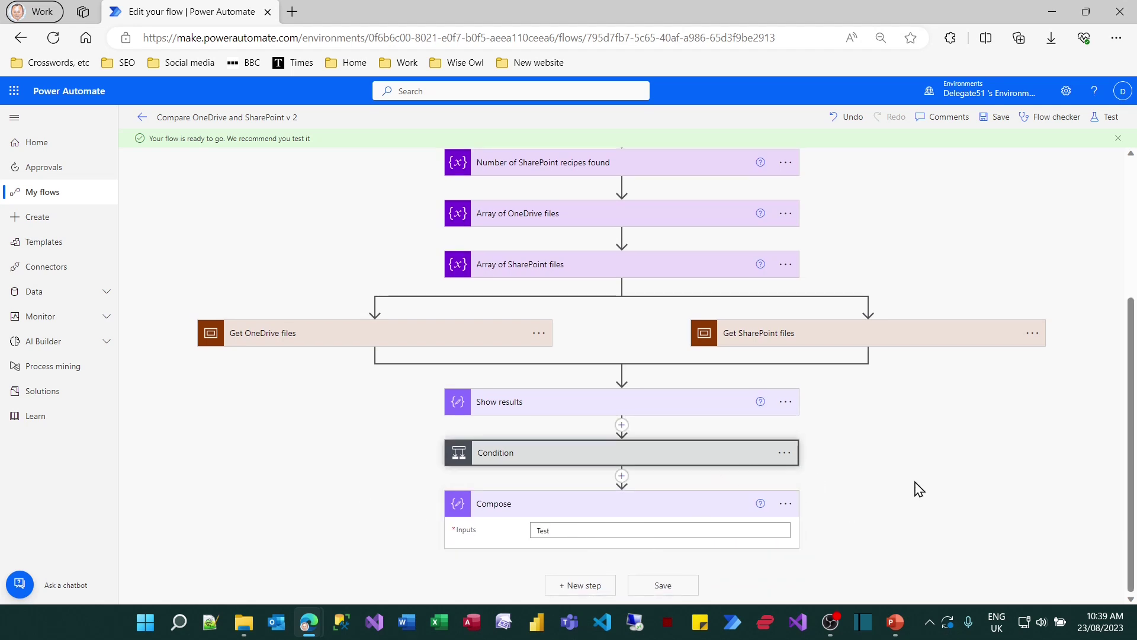
scroll(1065, 296, "down", 2)
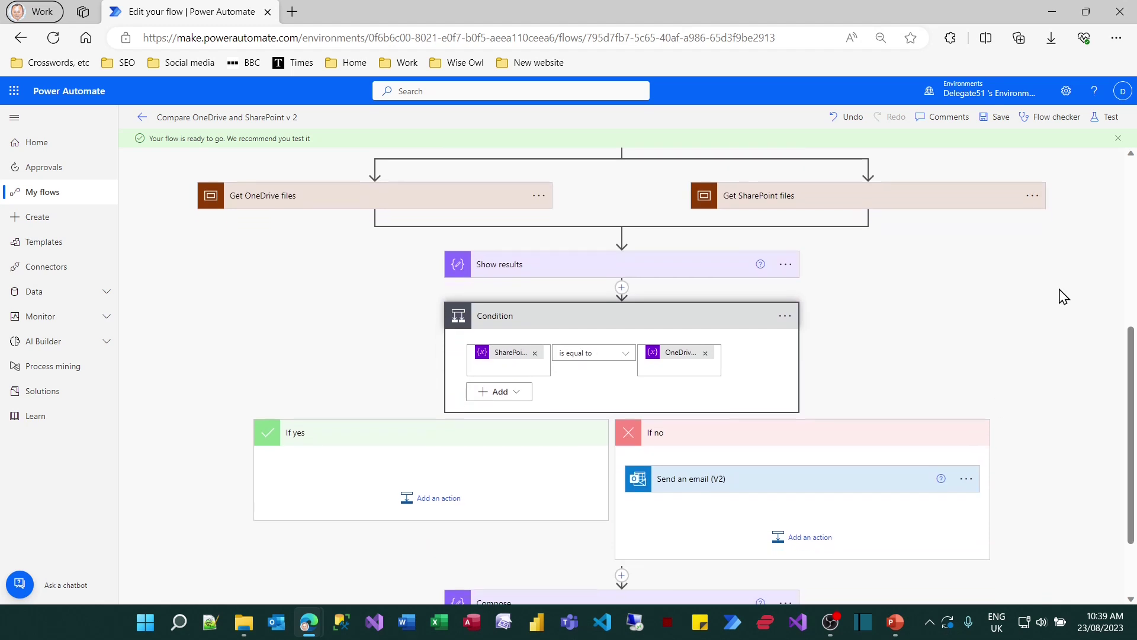
Save the flow and run a manual test, confirming connections.
left_click(1109, 117)
left_click(971, 584)
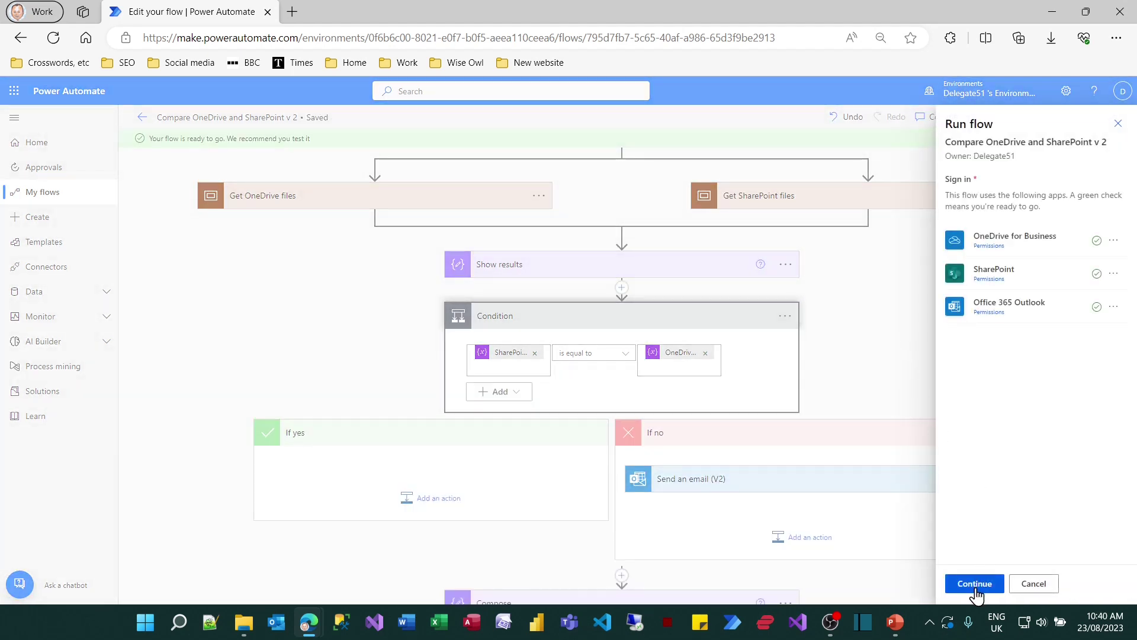
left_click(976, 589)
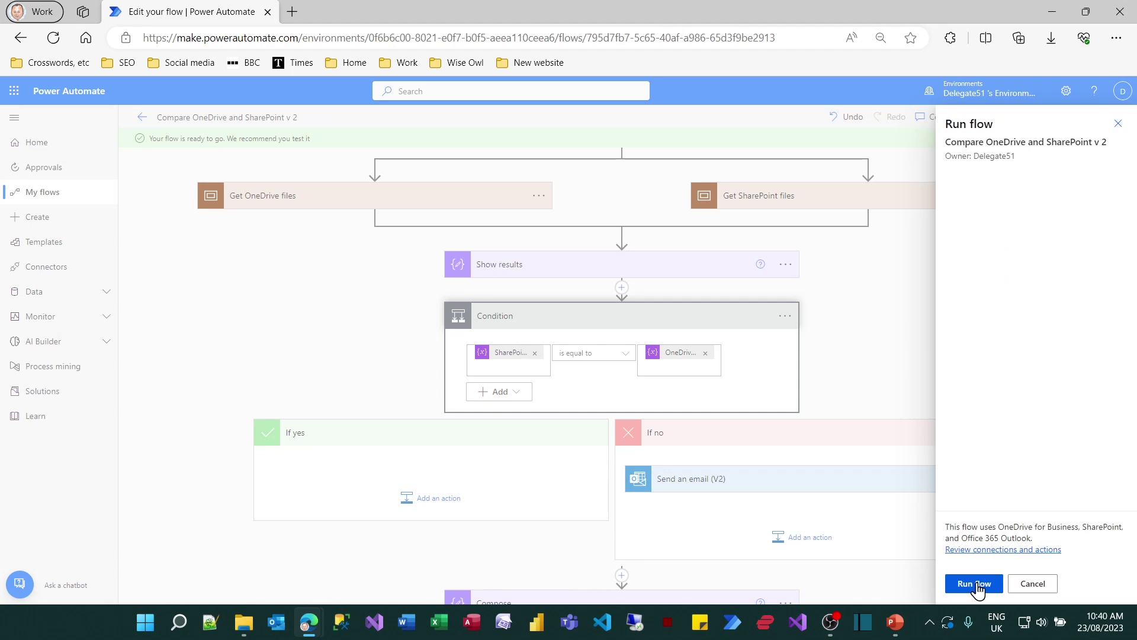
left_click(976, 585)
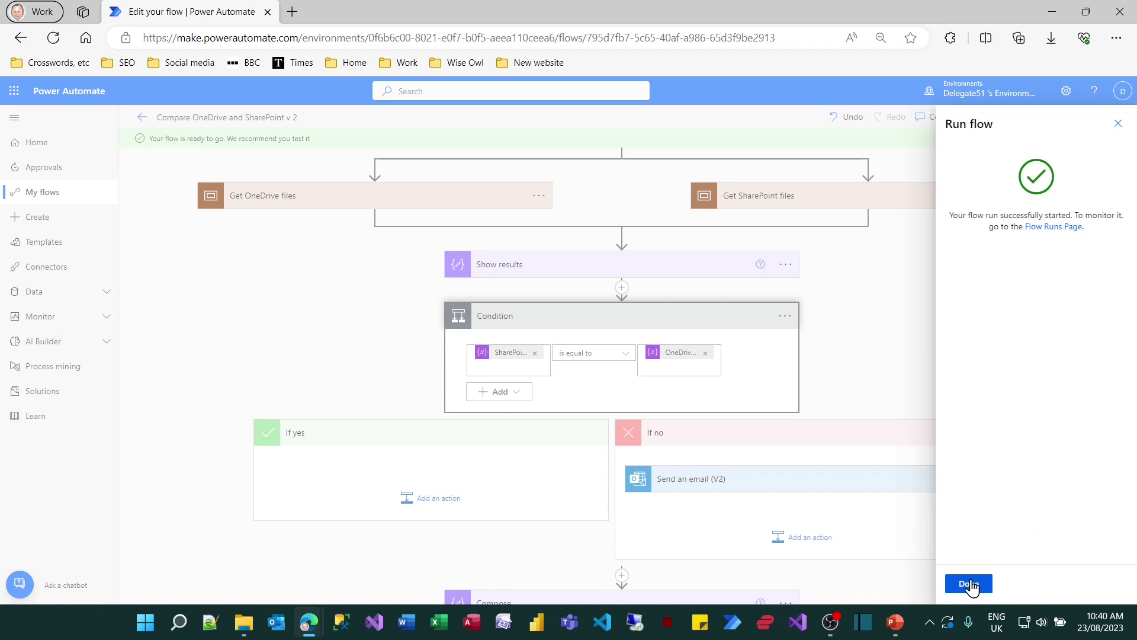
left_click(970, 584)
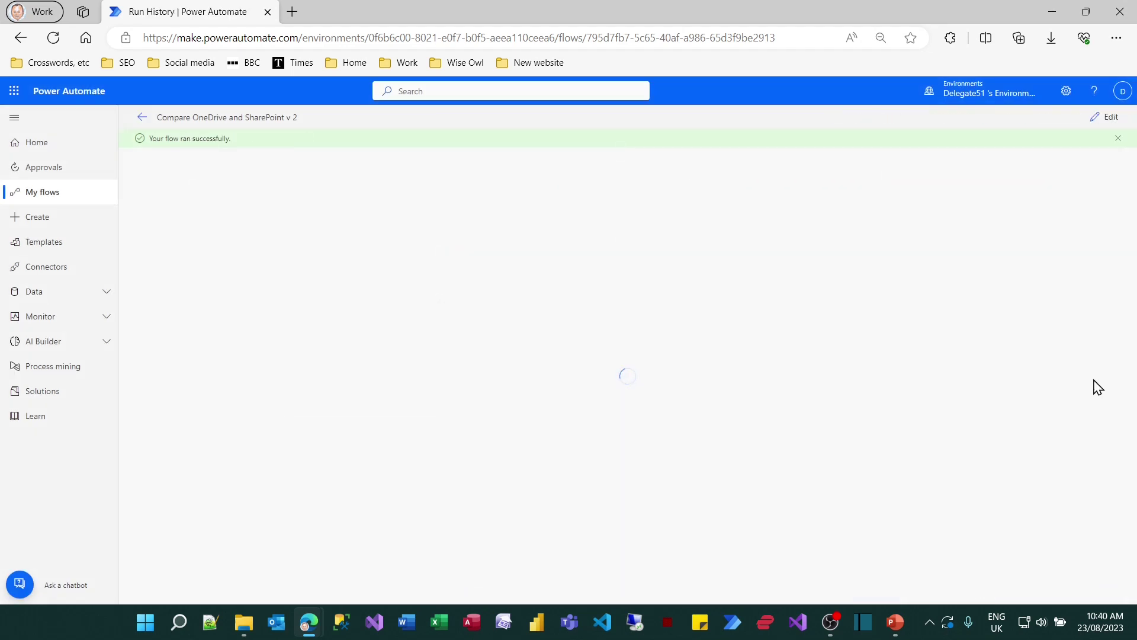
Check the run's Condition evaluated false, then open the Microsoft 365 app launcher.
scroll(990, 401, "down", 3)
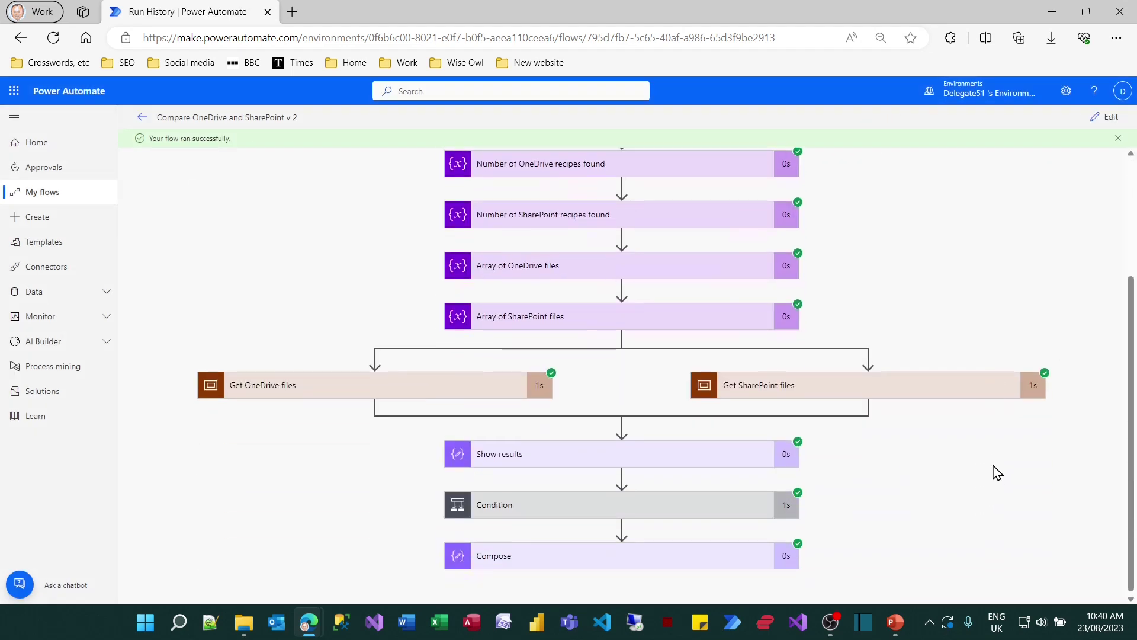
left_click(686, 511)
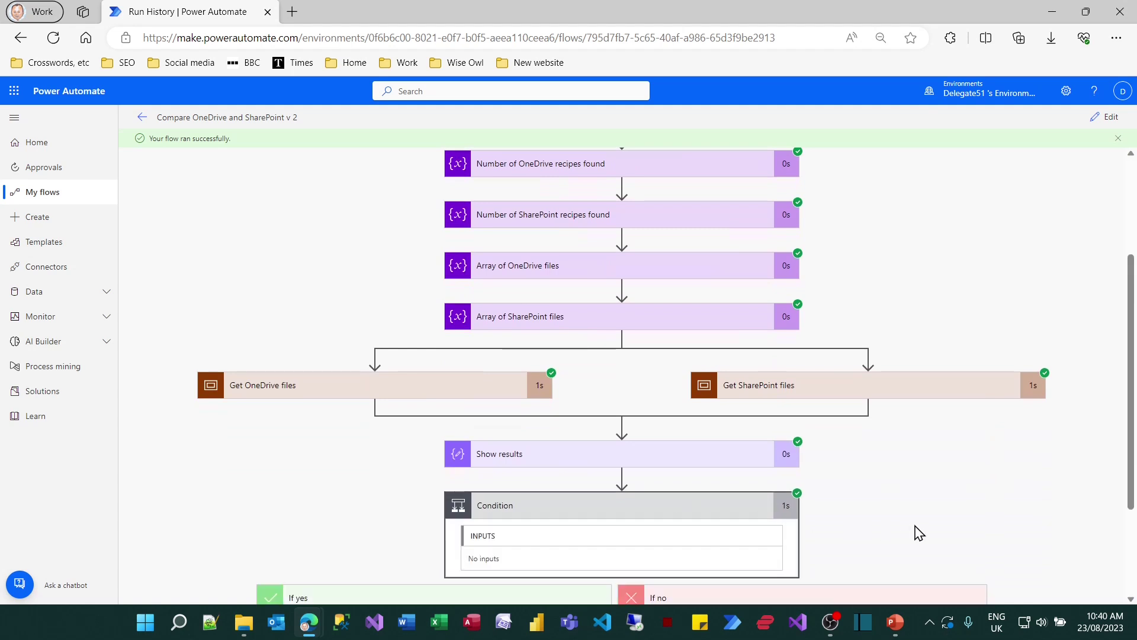
scroll(920, 533, "down", 2)
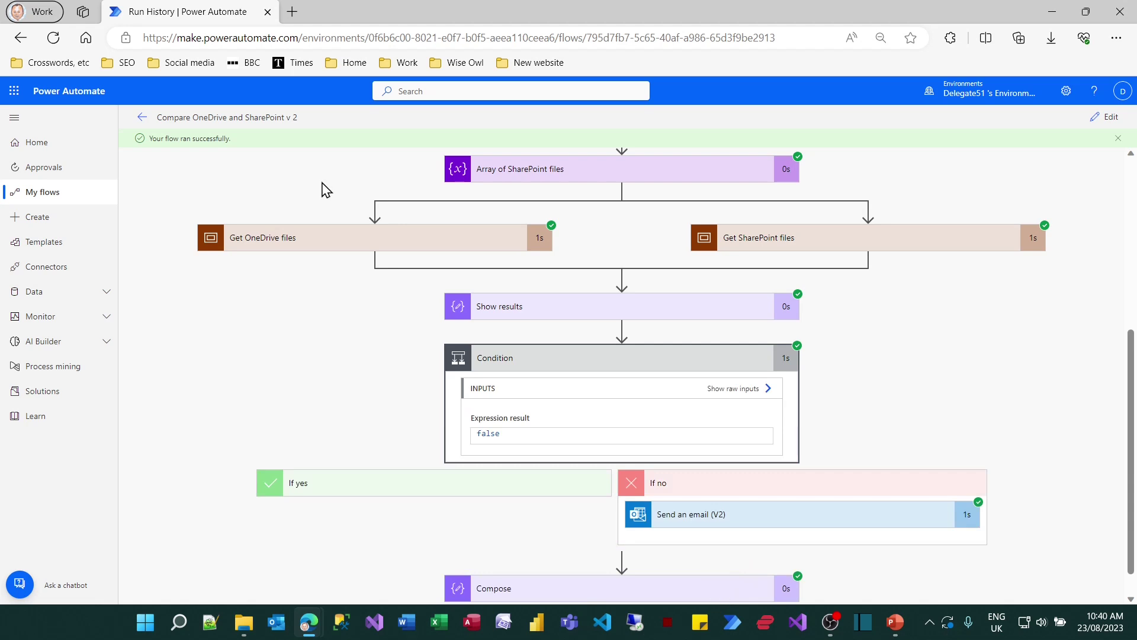
left_click(12, 92)
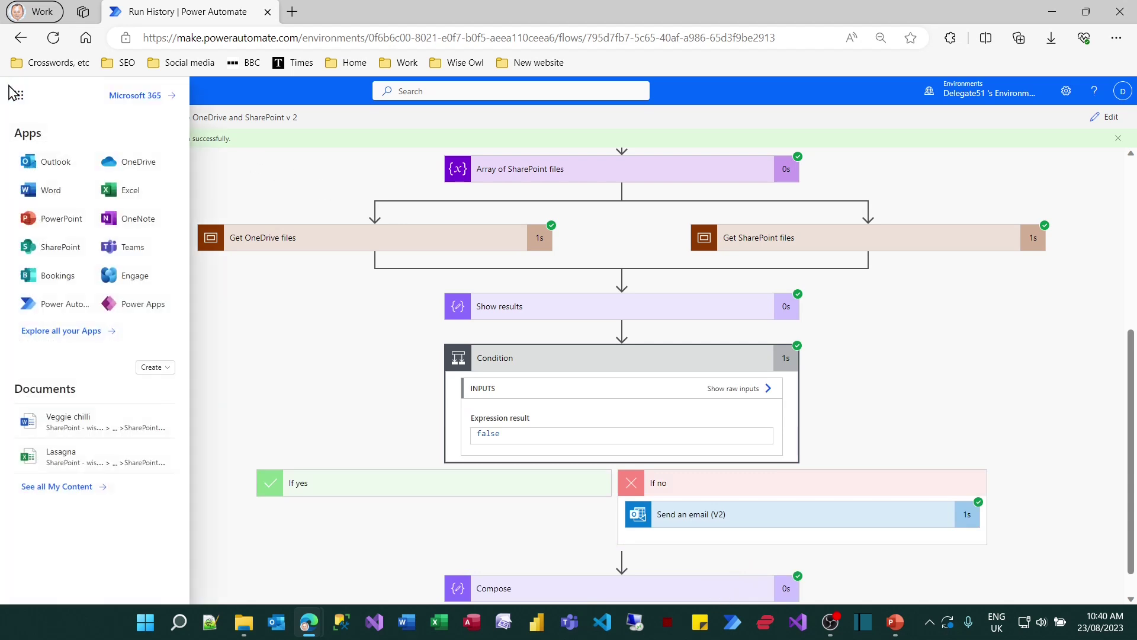
Open Outlook and read the flow's Recipe mismatch email.
left_click(63, 168)
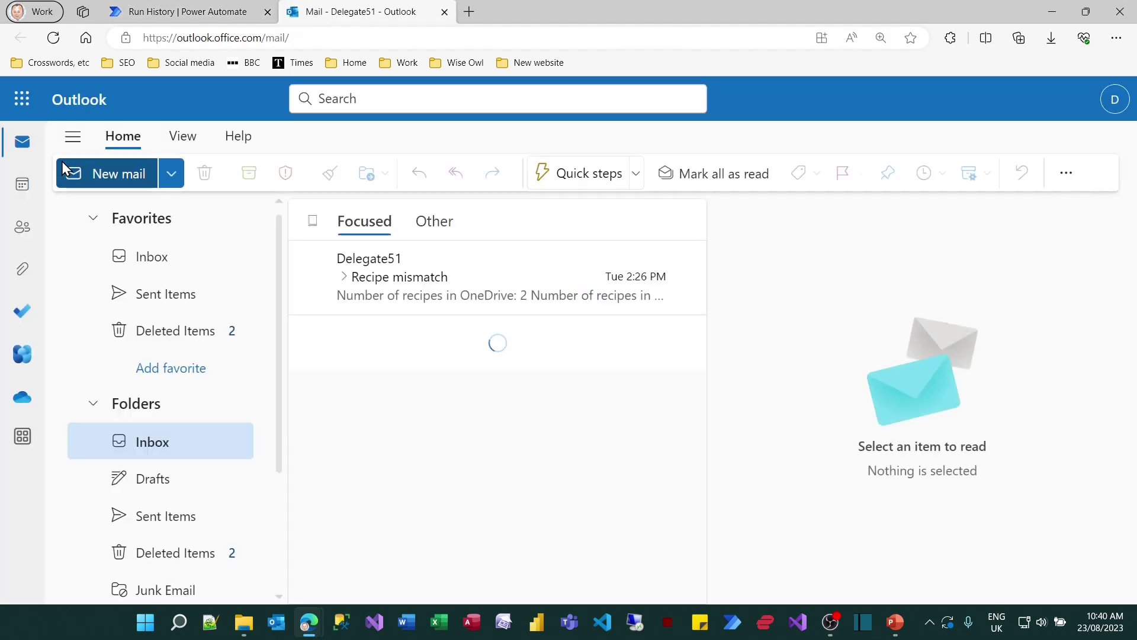
left_click(415, 278)
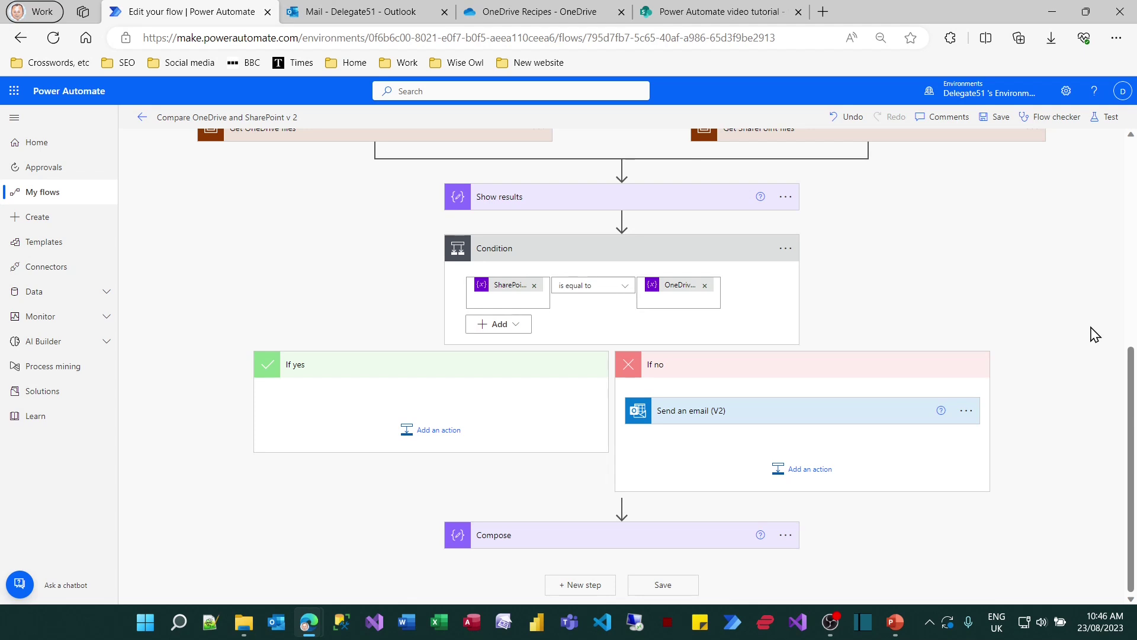
Add a Terminate action after the email in If no, with status Succeeded.
left_click(803, 474)
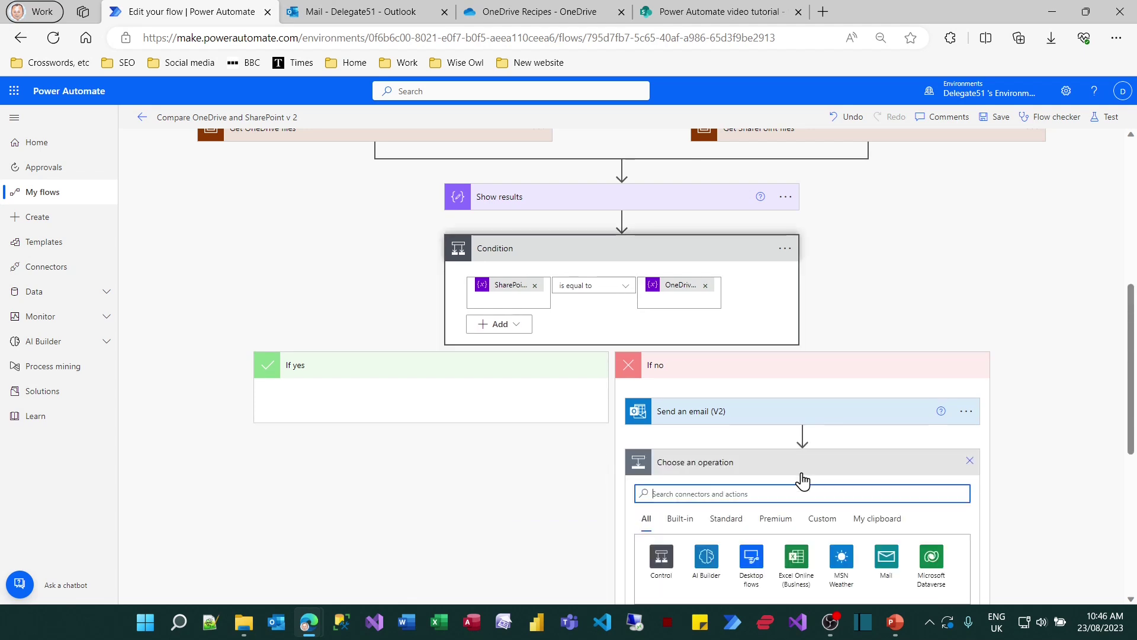
left_click(657, 560)
scroll(541, 548, "down", 5)
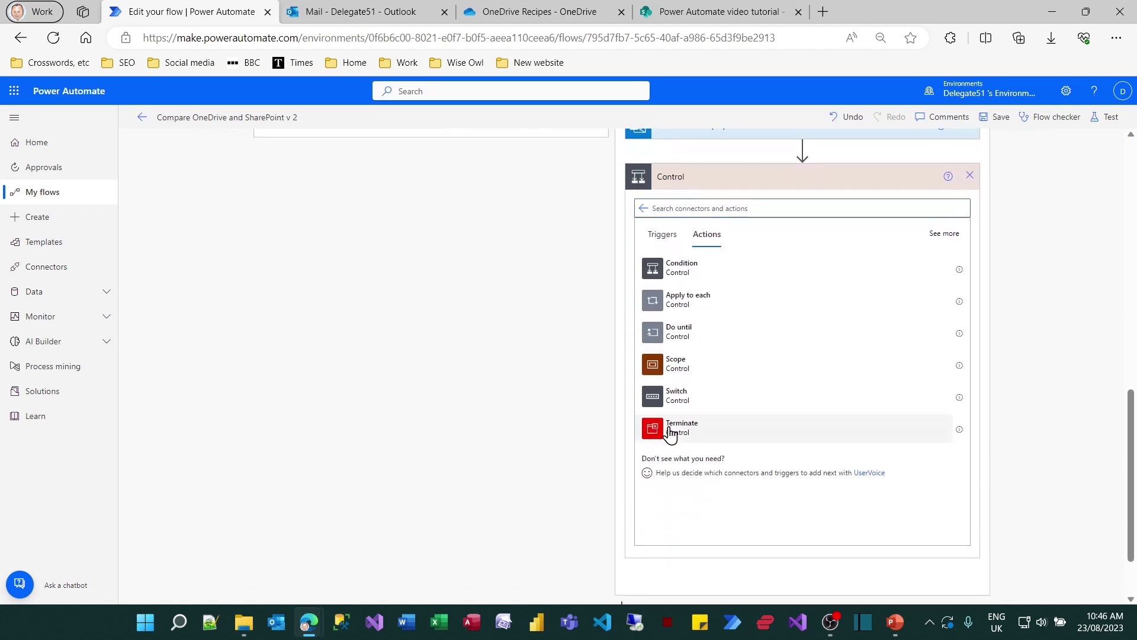
left_click(671, 428)
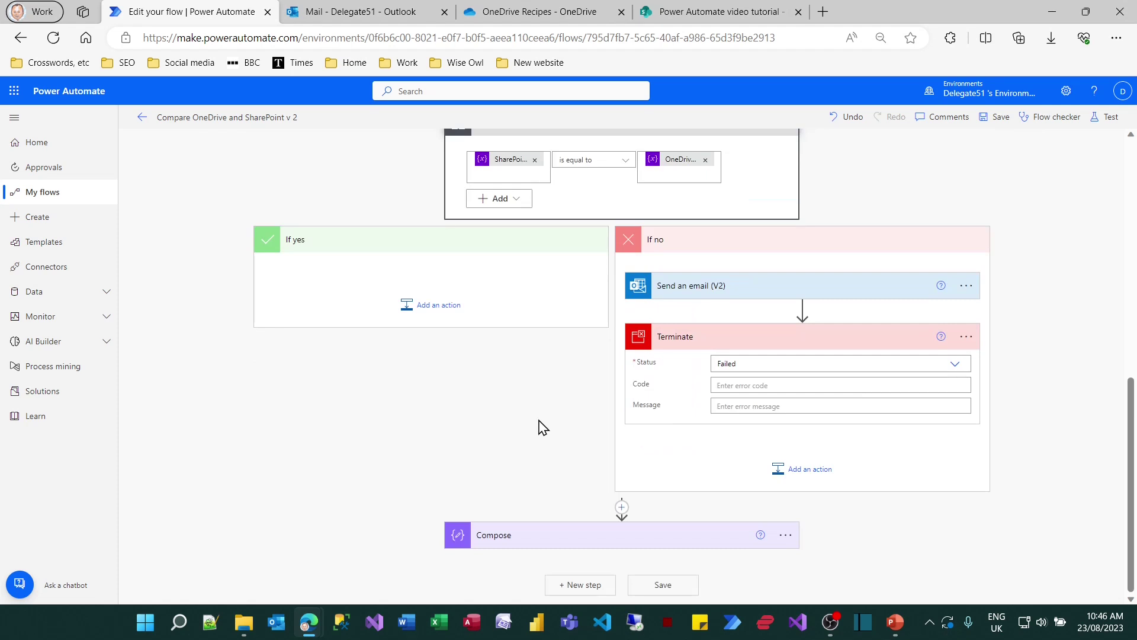
scroll(541, 427, "up", 1)
left_click(958, 440)
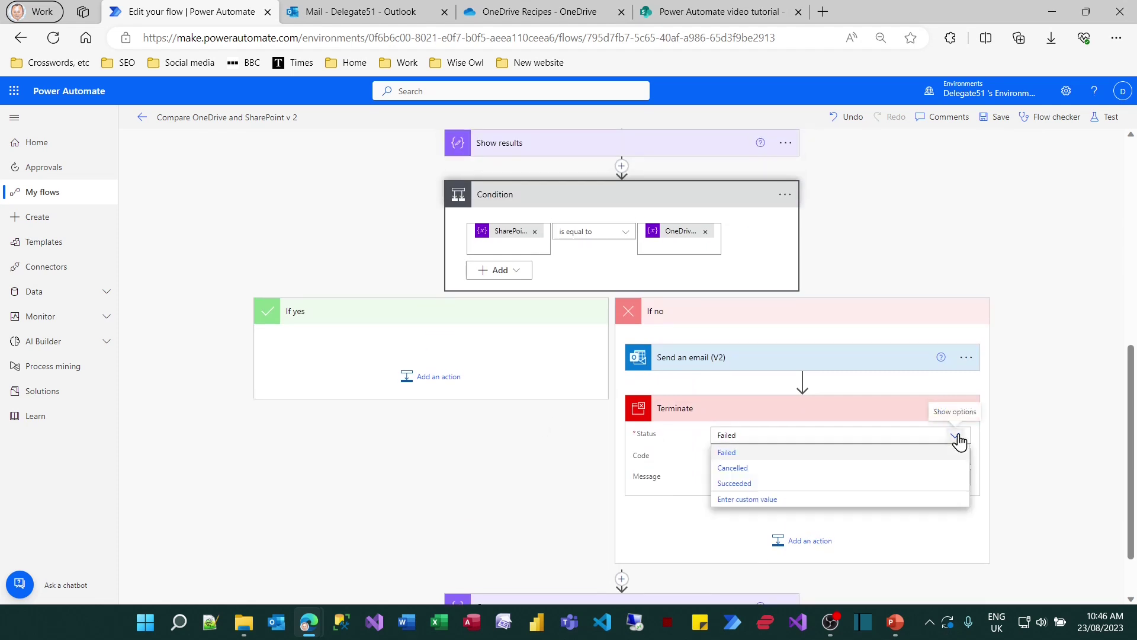
left_click(942, 449)
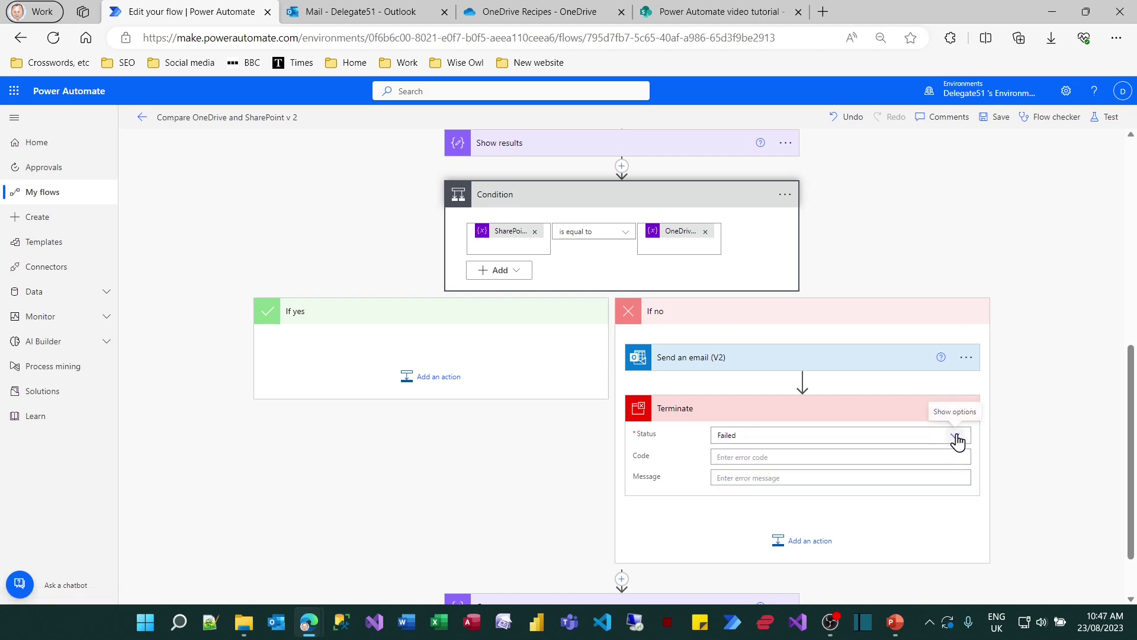
left_click(958, 439)
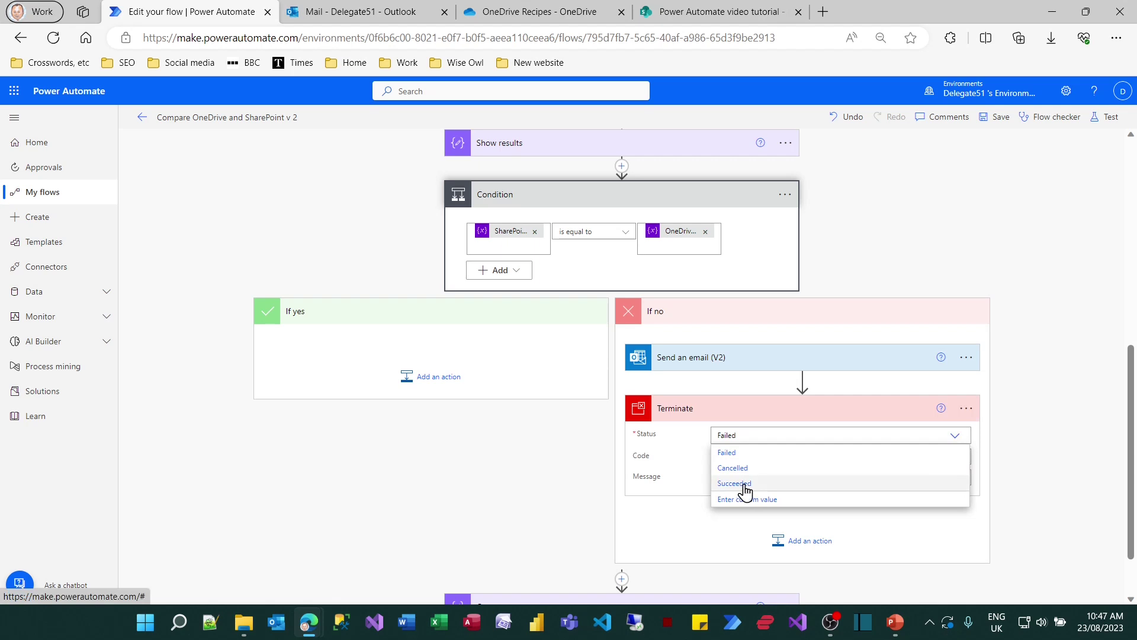
left_click(745, 482)
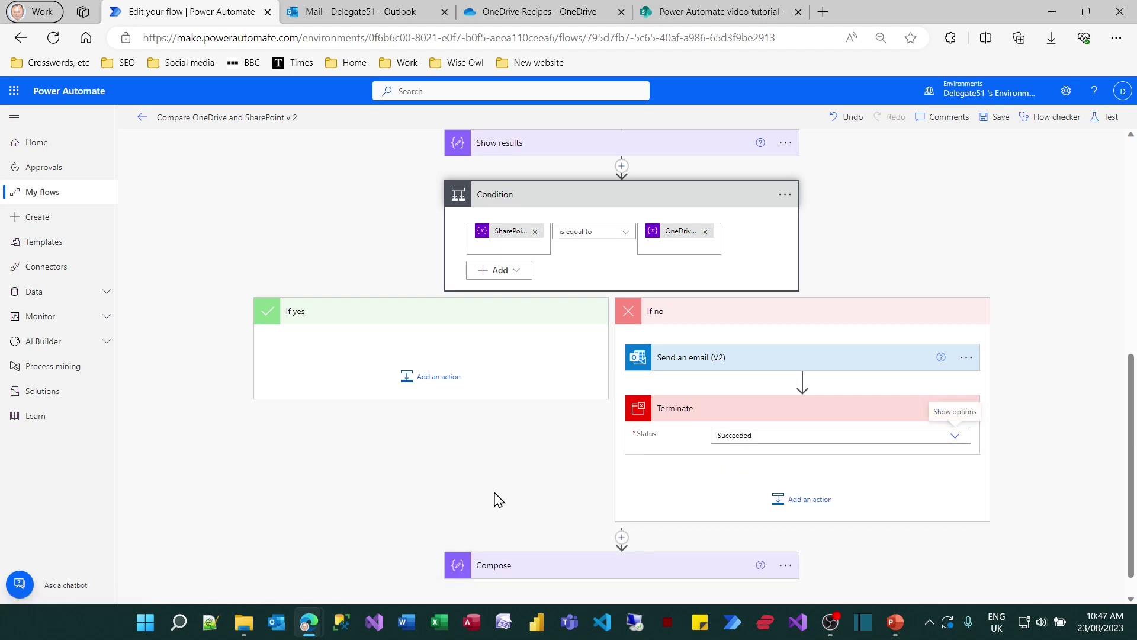
scroll(499, 499, "down", 1)
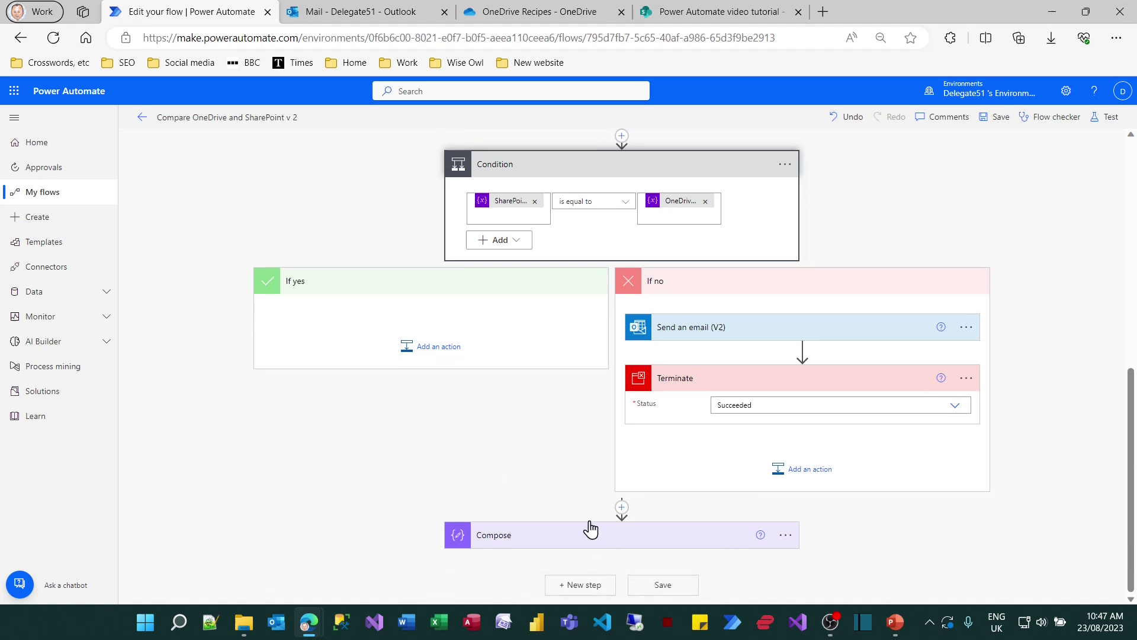
mouse_move(408, 489)
left_mouse_down()
mouse_move(764, 586)
mouse_move(820, 587)
left_mouse_up()
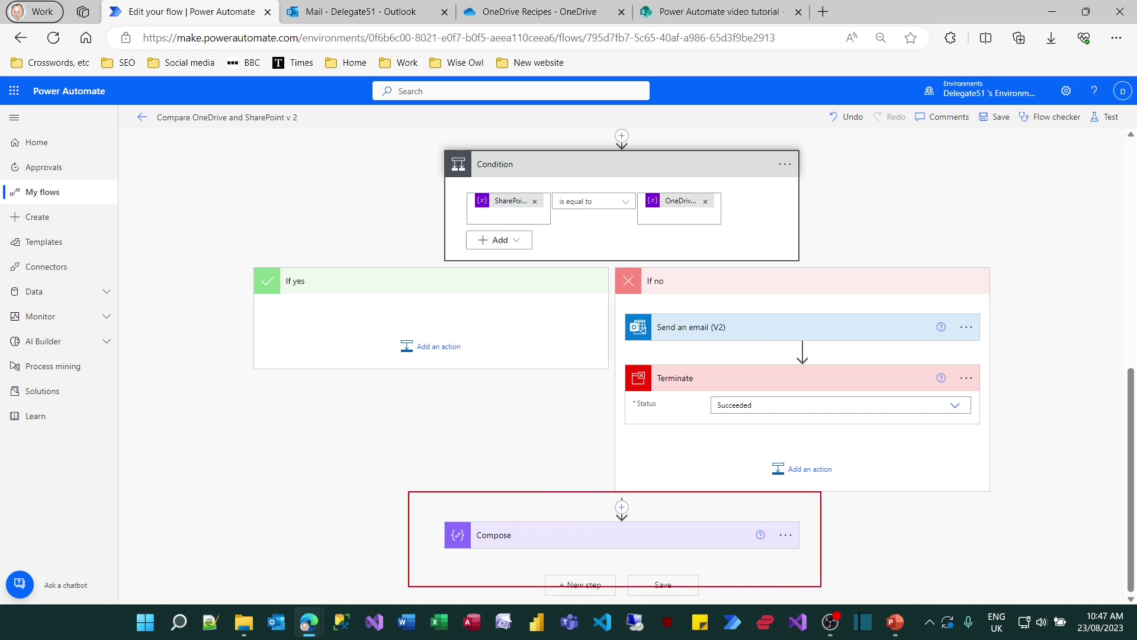
key("Escape")
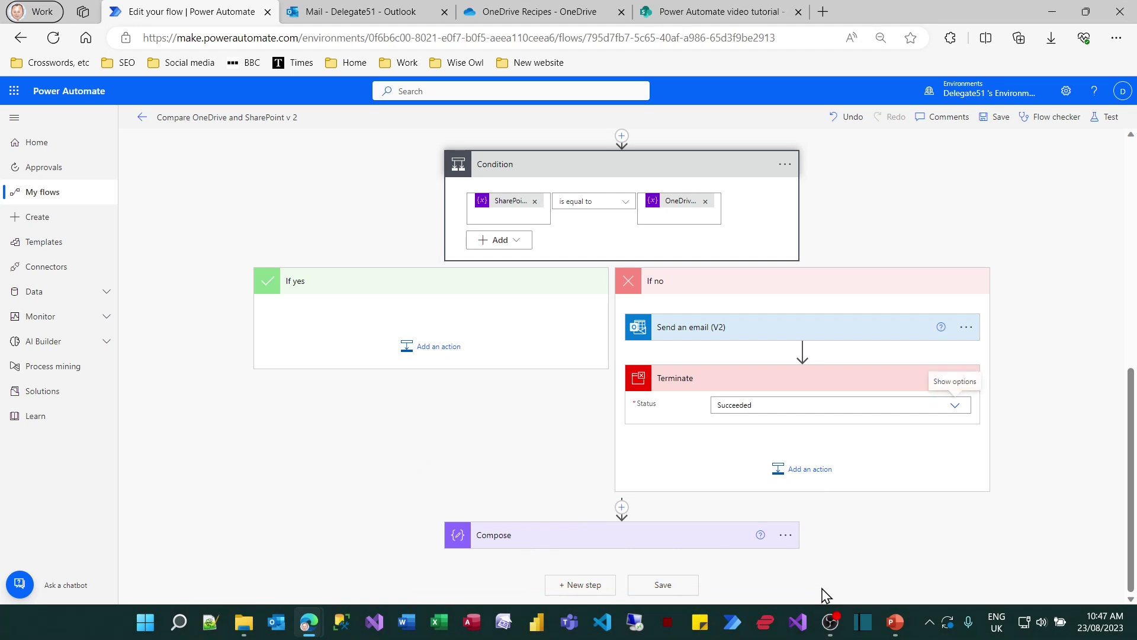
Save the flow and run another manual test.
left_click(1109, 119)
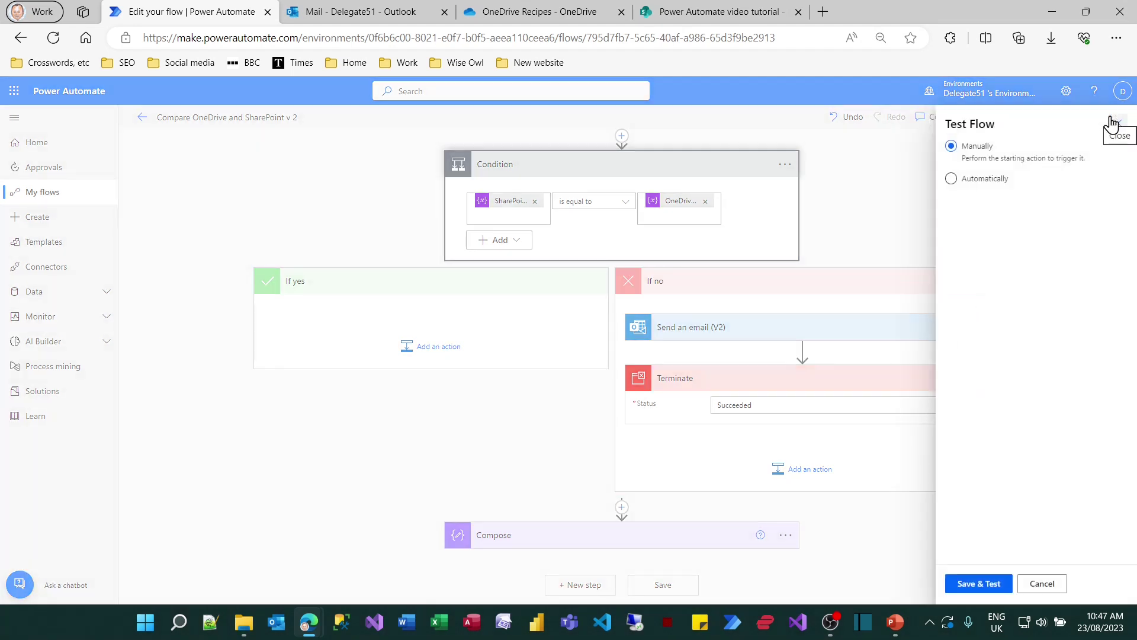
left_click(983, 584)
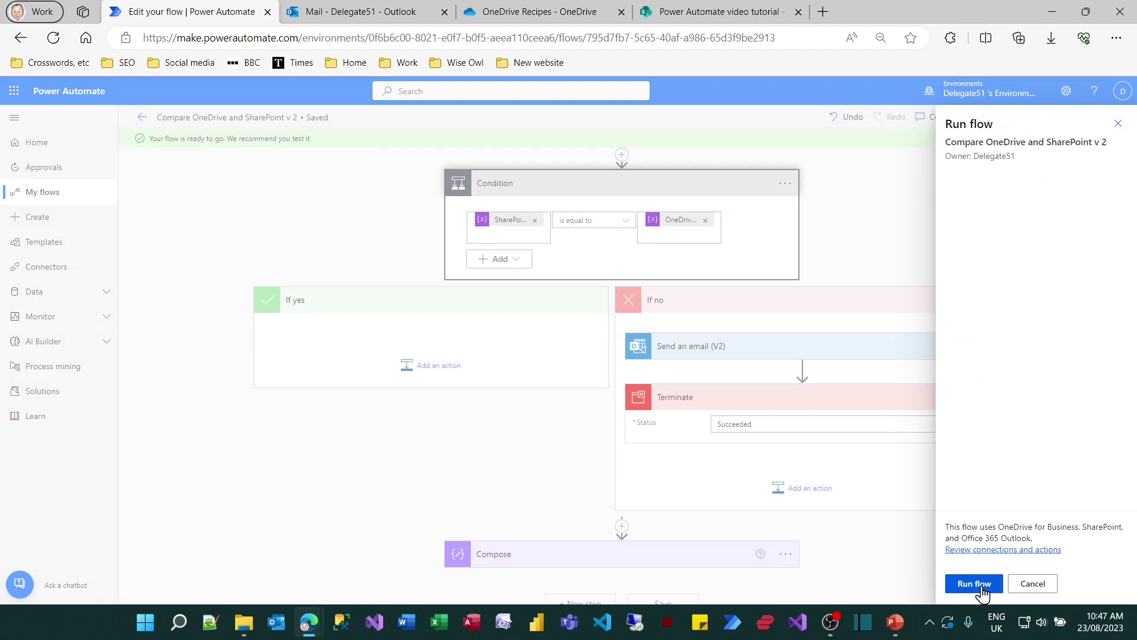
left_click(975, 584)
left_click(978, 589)
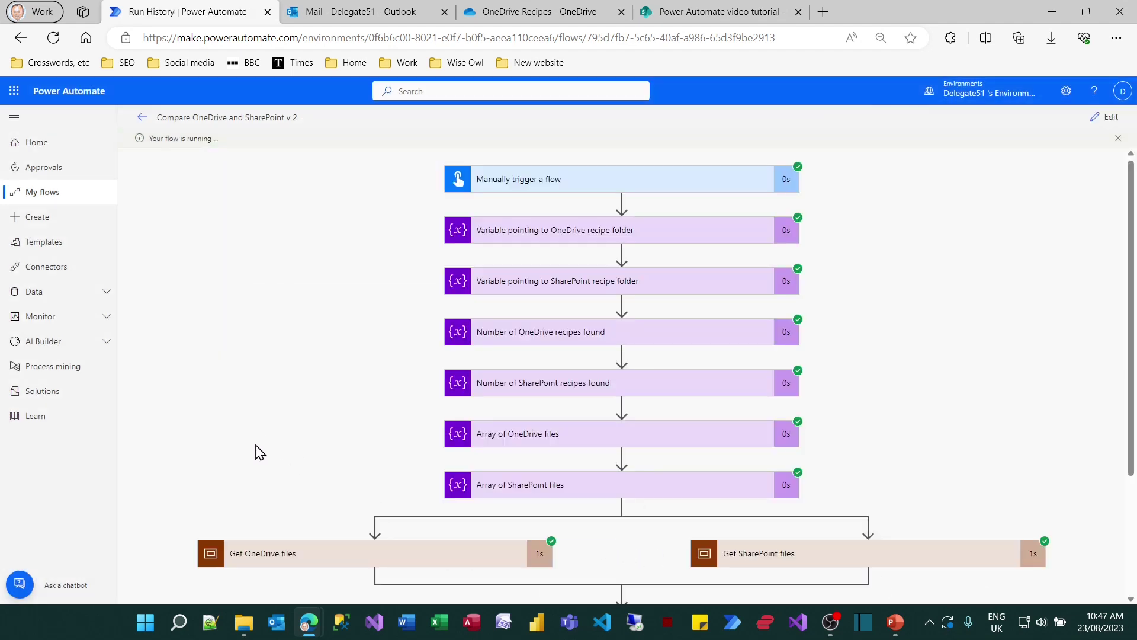
Inspect the run details of the Condition and its If no branch.
scroll(256, 453, "down", 3)
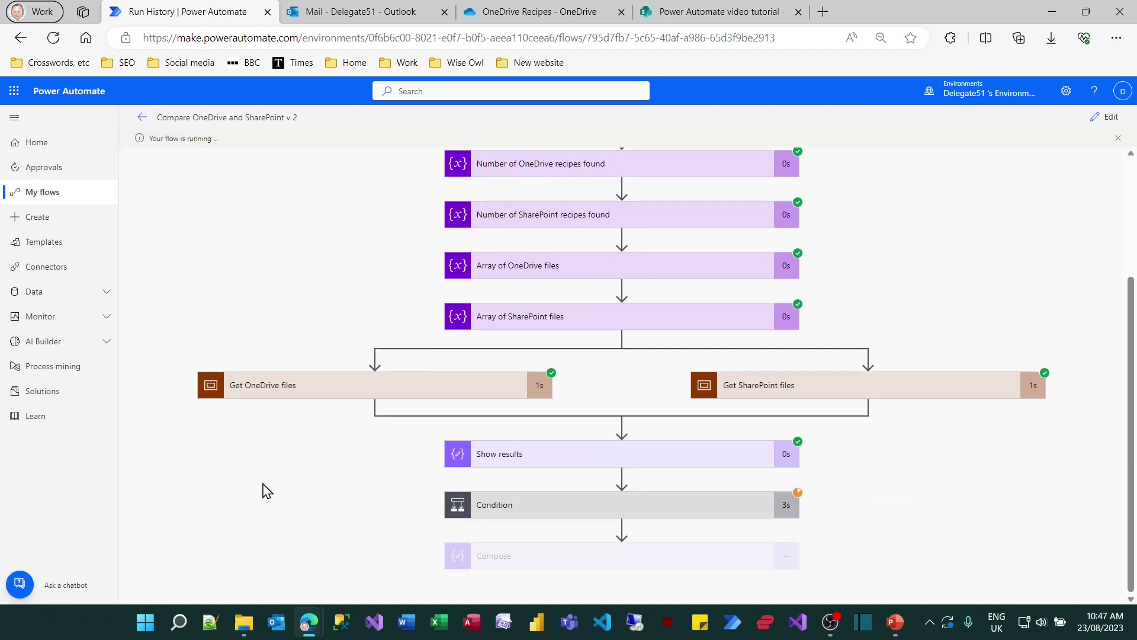
left_click(654, 517)
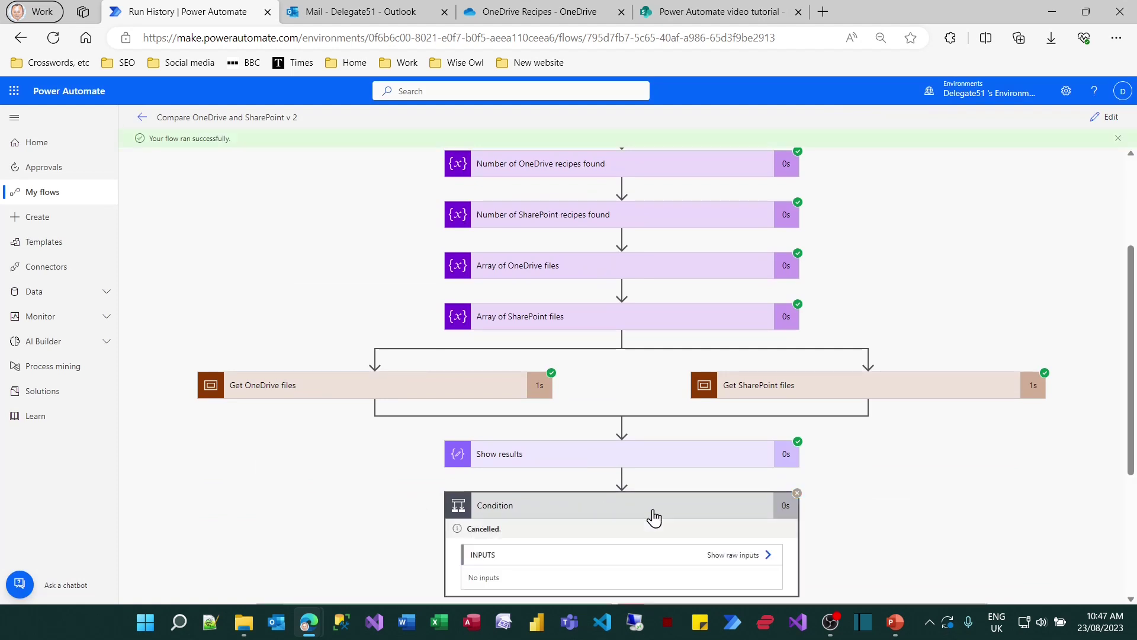
scroll(349, 520, "down", 3)
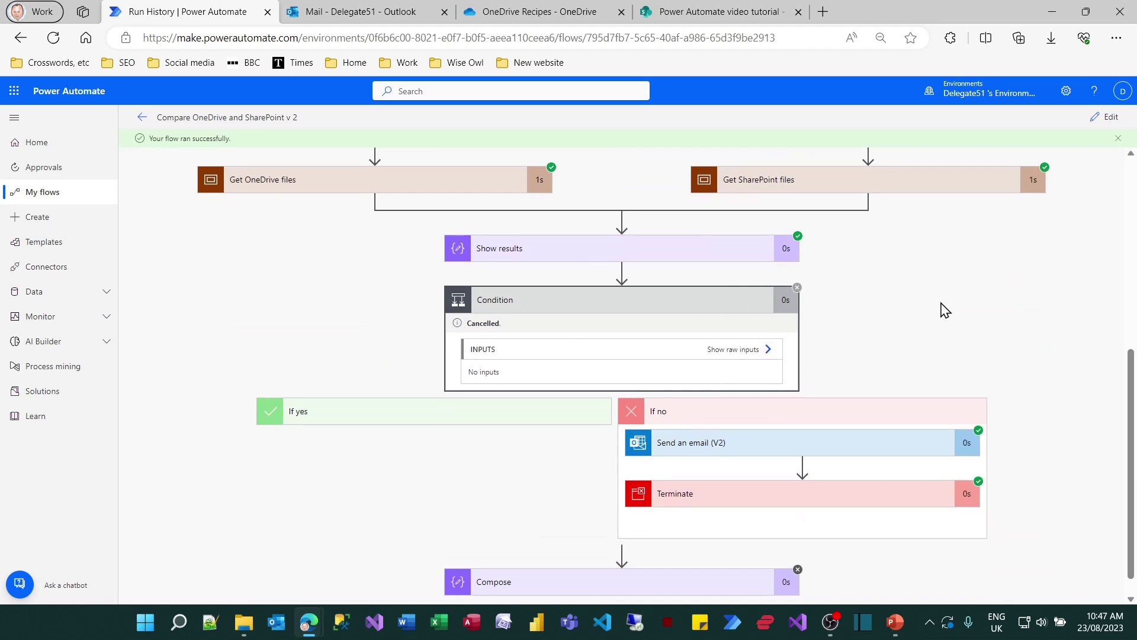
scroll(945, 310, "down", 1)
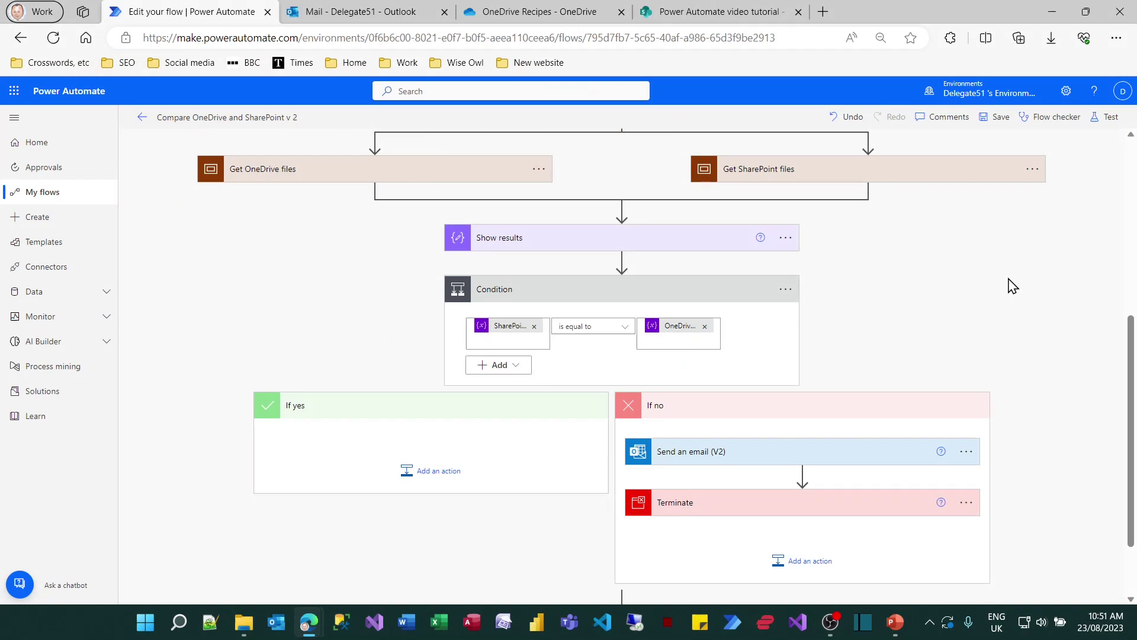
Delete Lasagna.xlsx from the SharePoint recipes library.
left_click(720, 12)
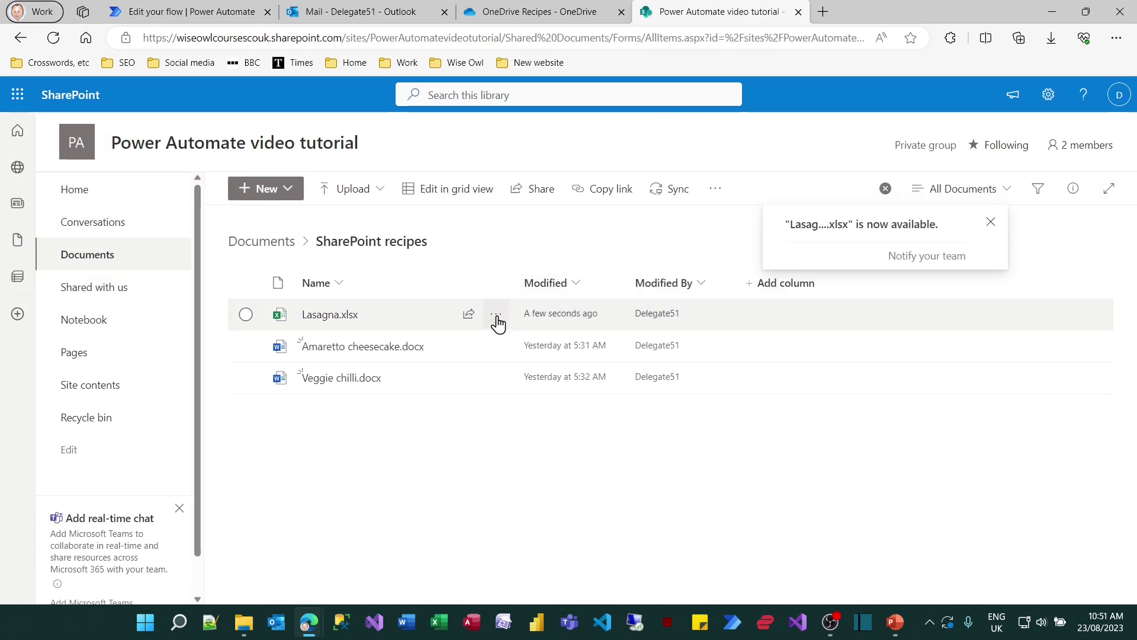
left_click(496, 318)
left_click(529, 293)
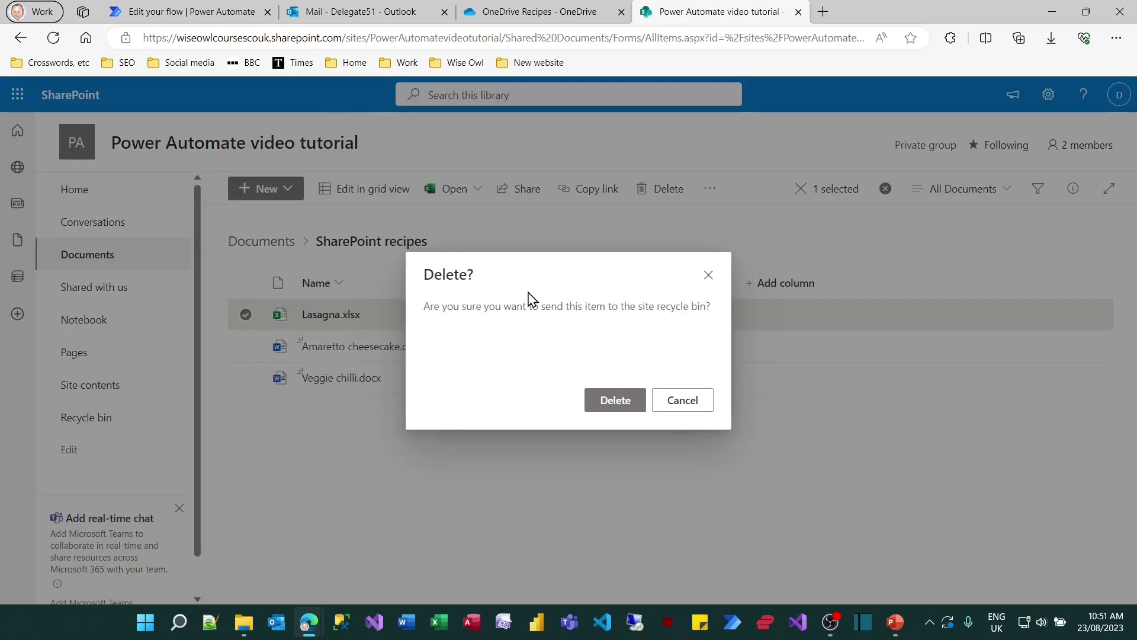
left_click(610, 398)
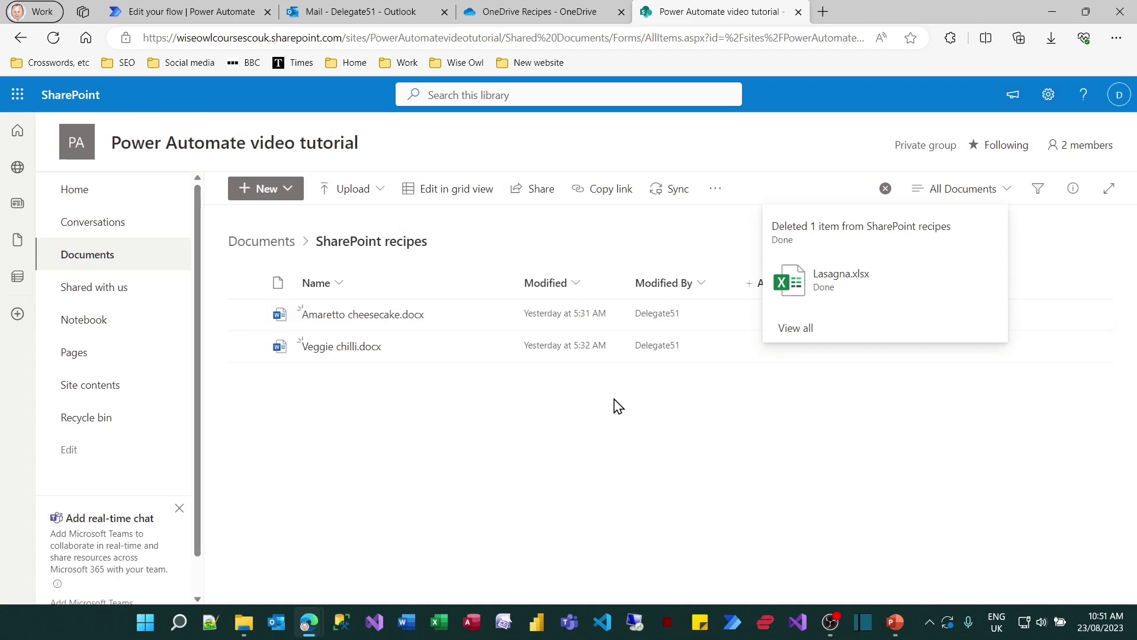
Compare the OneDrive recipes folder with SharePoint, then return to the flow editor.
left_click(541, 16)
left_click(650, 12)
left_click(574, 13)
mouse_move(722, 18)
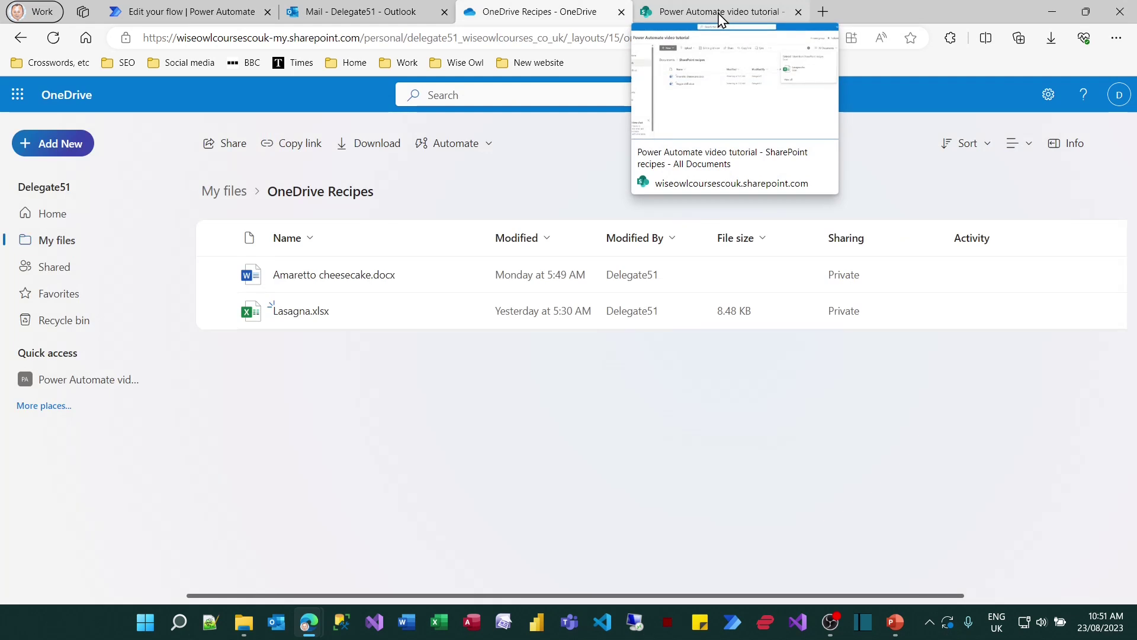
left_click(721, 18)
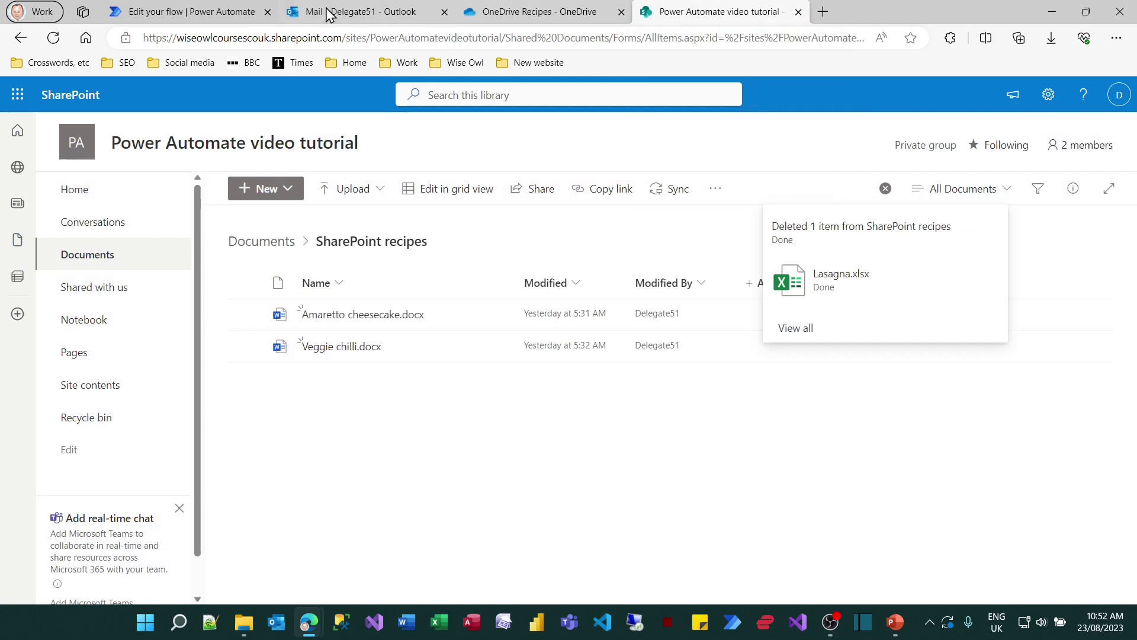
left_click(218, 14)
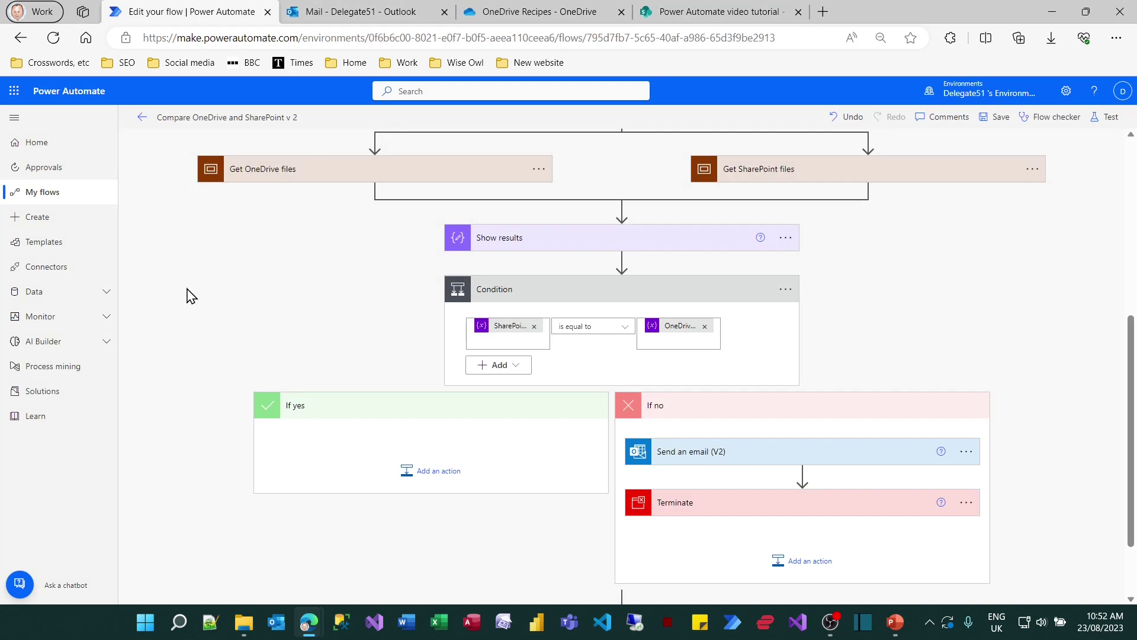
Add a Compose action under If yes with its Inputs set to 'test'.
scroll(191, 295, "down", 2)
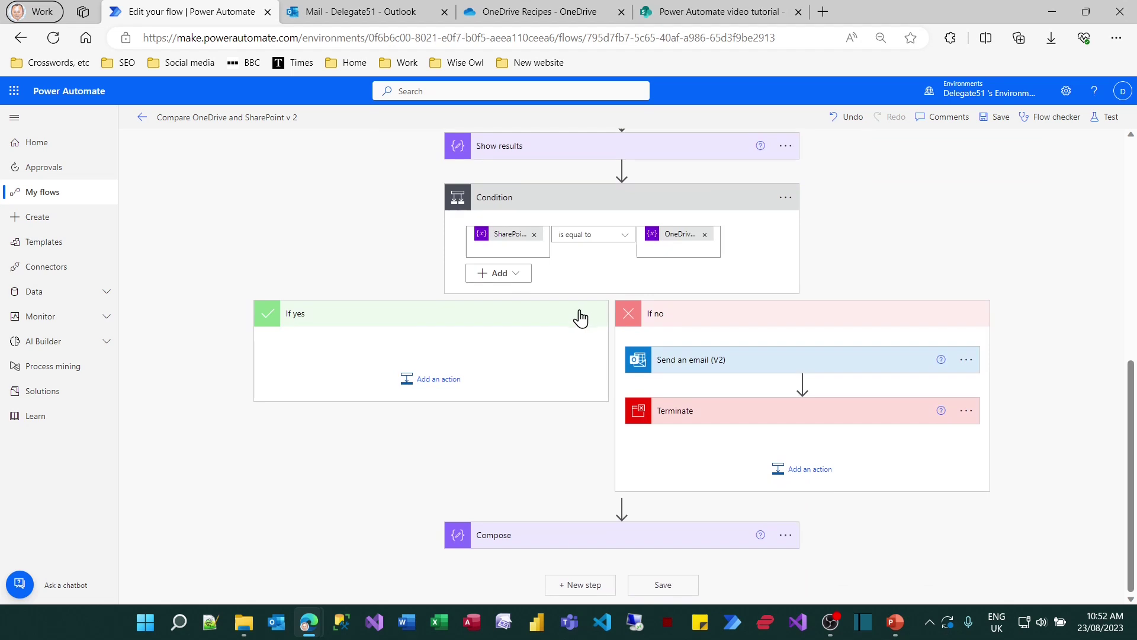
left_click(439, 379)
type("compose")
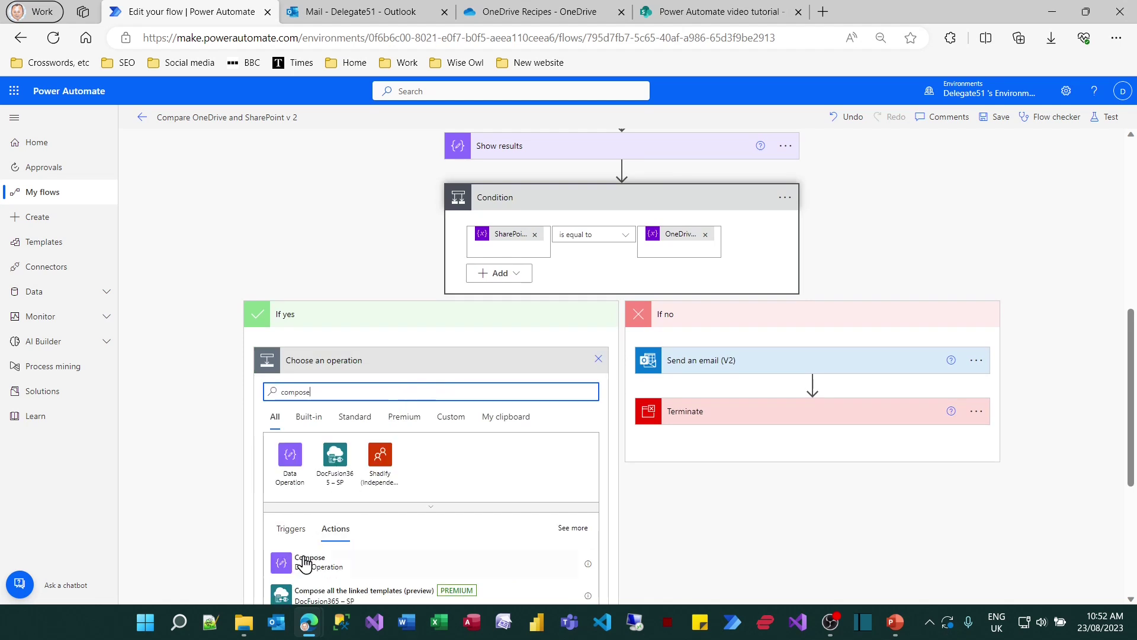
left_click(304, 562)
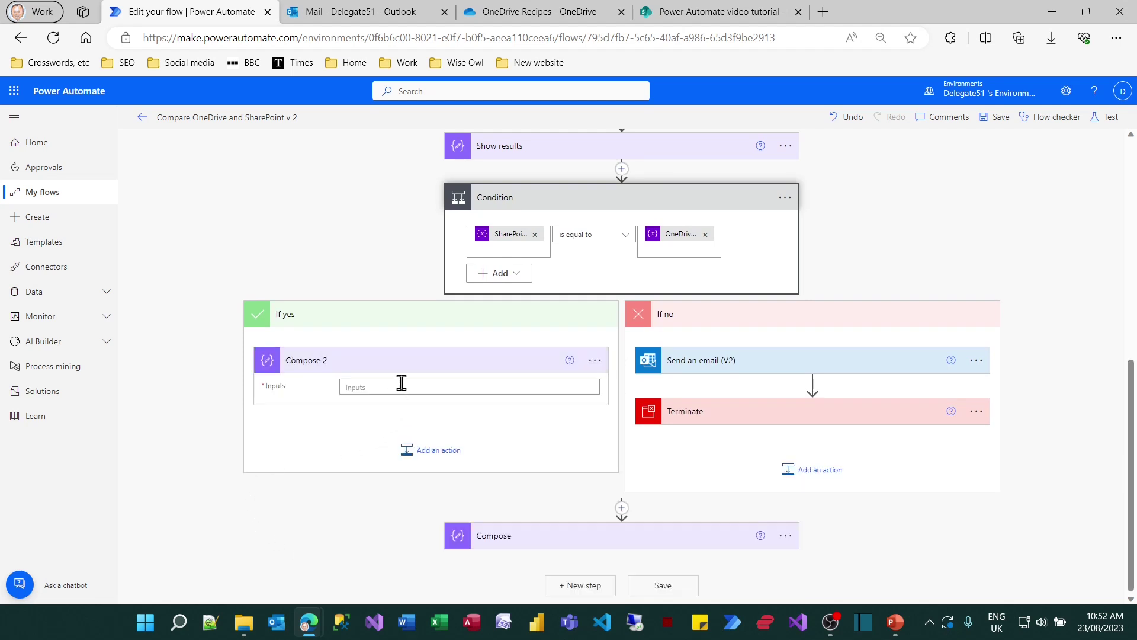
left_click(401, 385)
type("test")
left_click(160, 395)
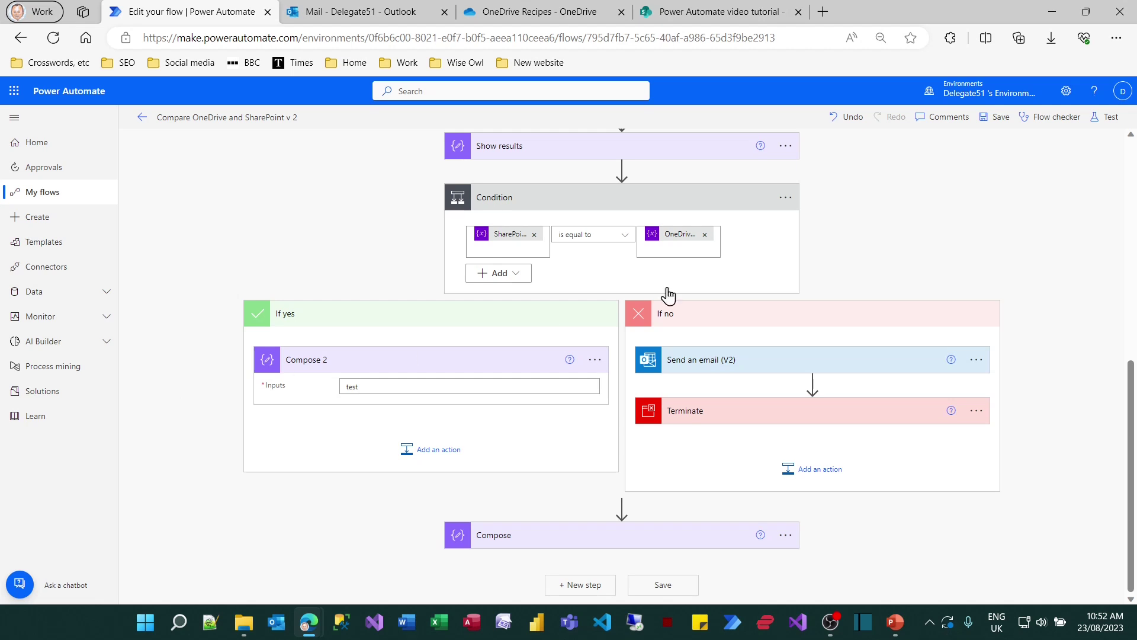
Save and test-run the flow, then inspect the Condition step's expression result in the run history.
left_click(1106, 117)
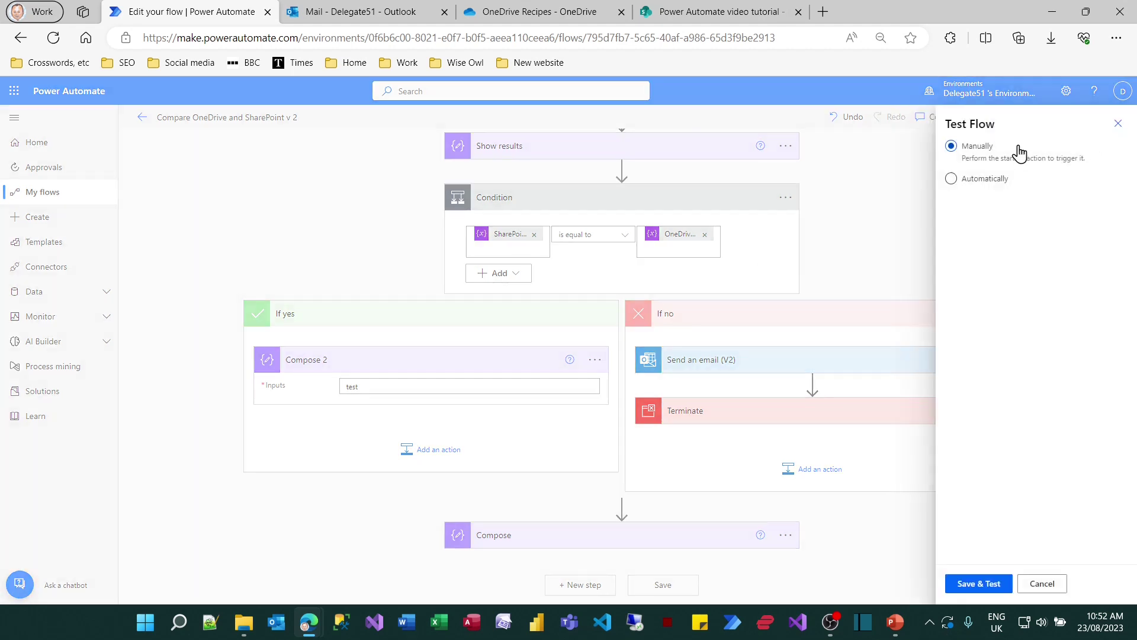
left_click(990, 585)
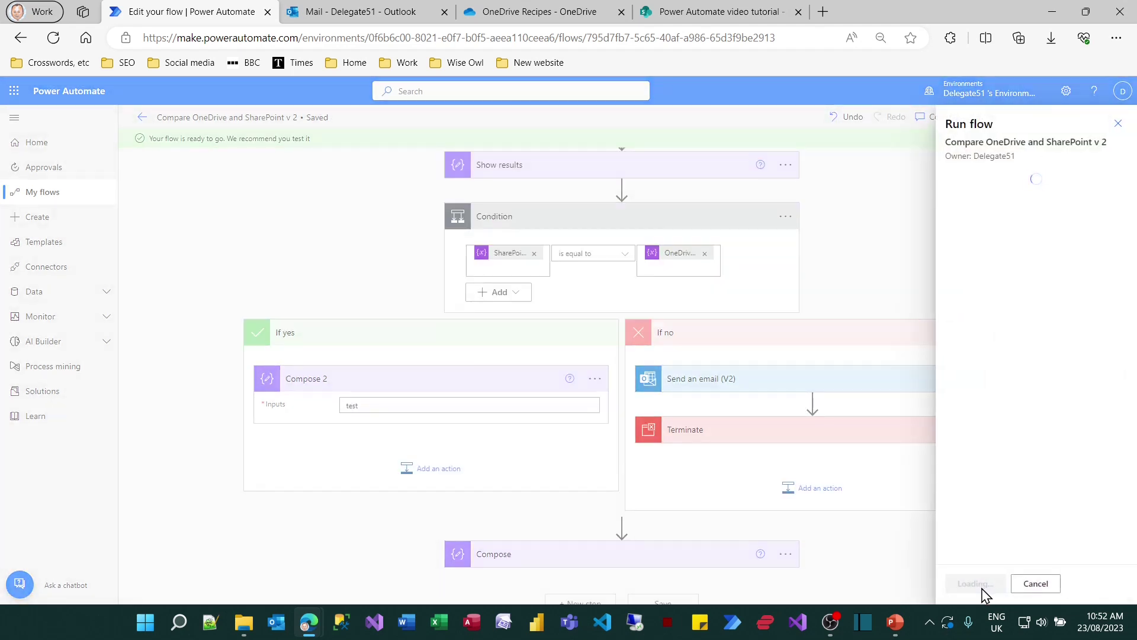
left_click(980, 592)
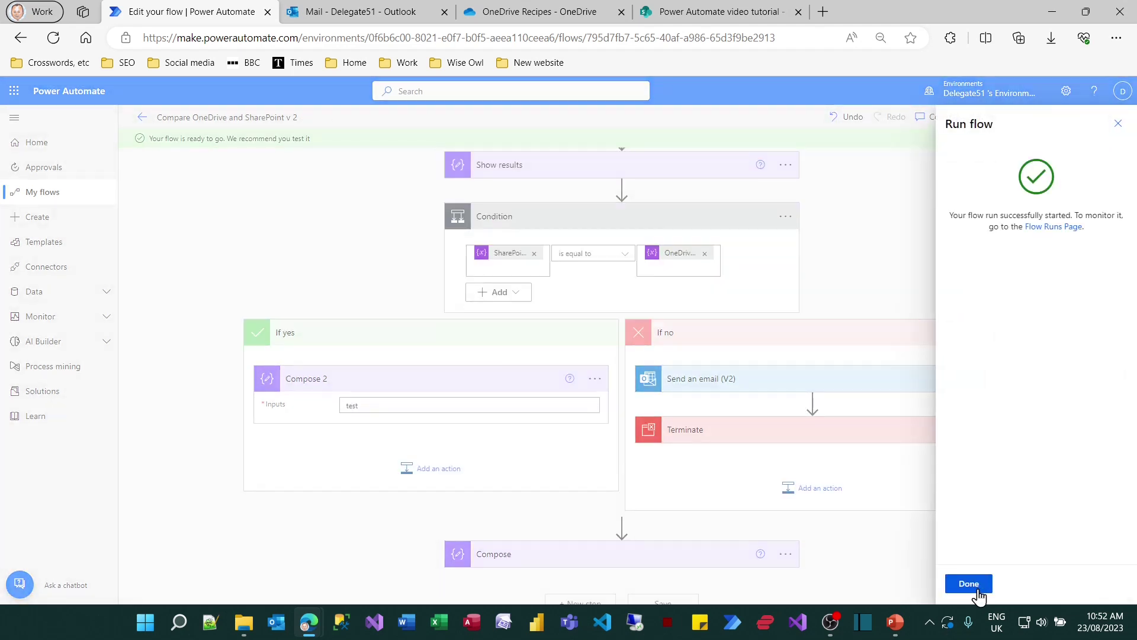
left_click(977, 591)
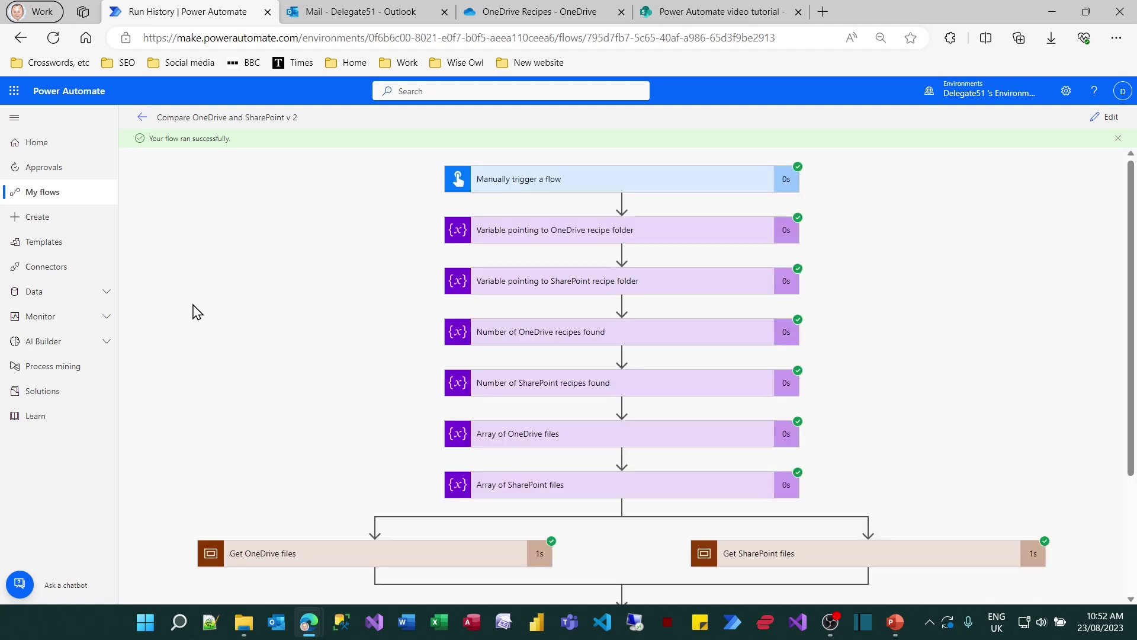
scroll(258, 341, "down", 3)
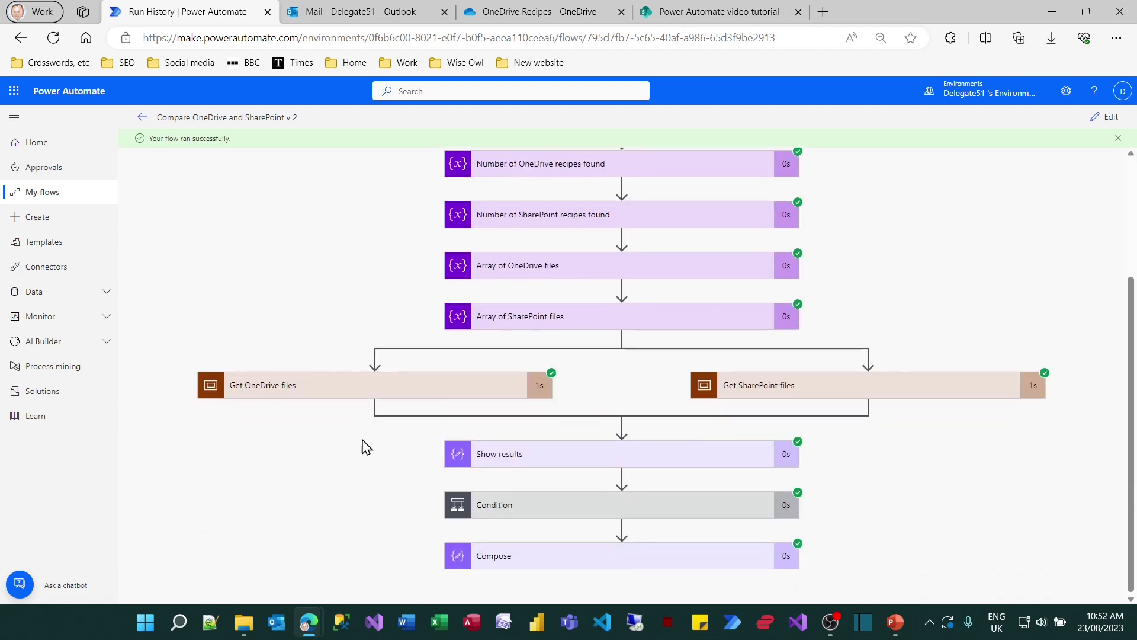
left_click(519, 504)
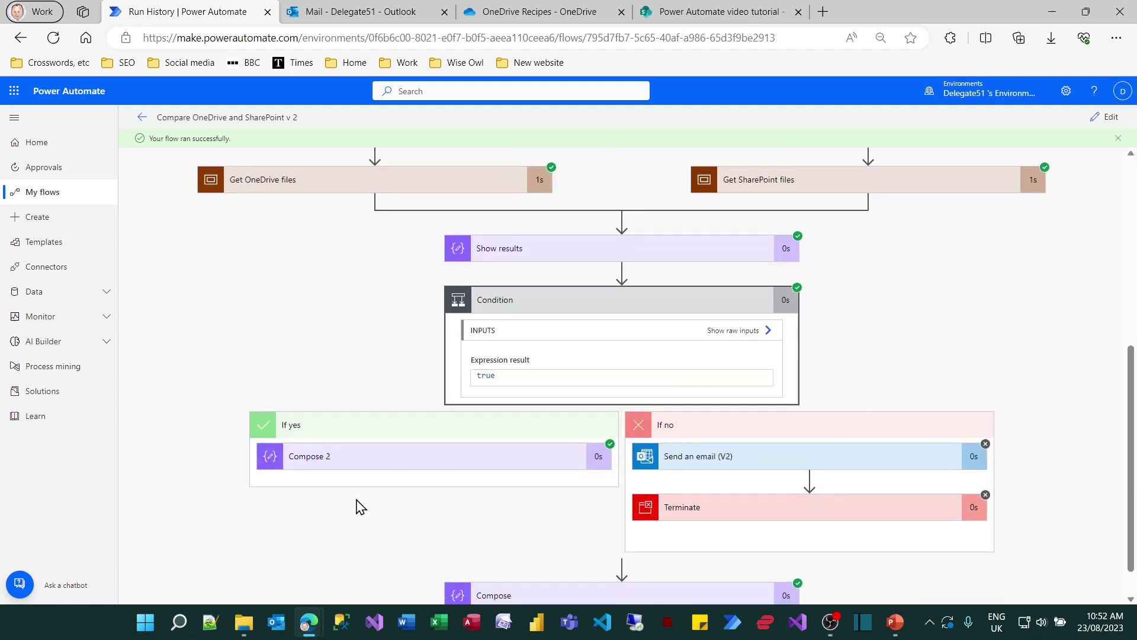
scroll(361, 507, "down", 1)
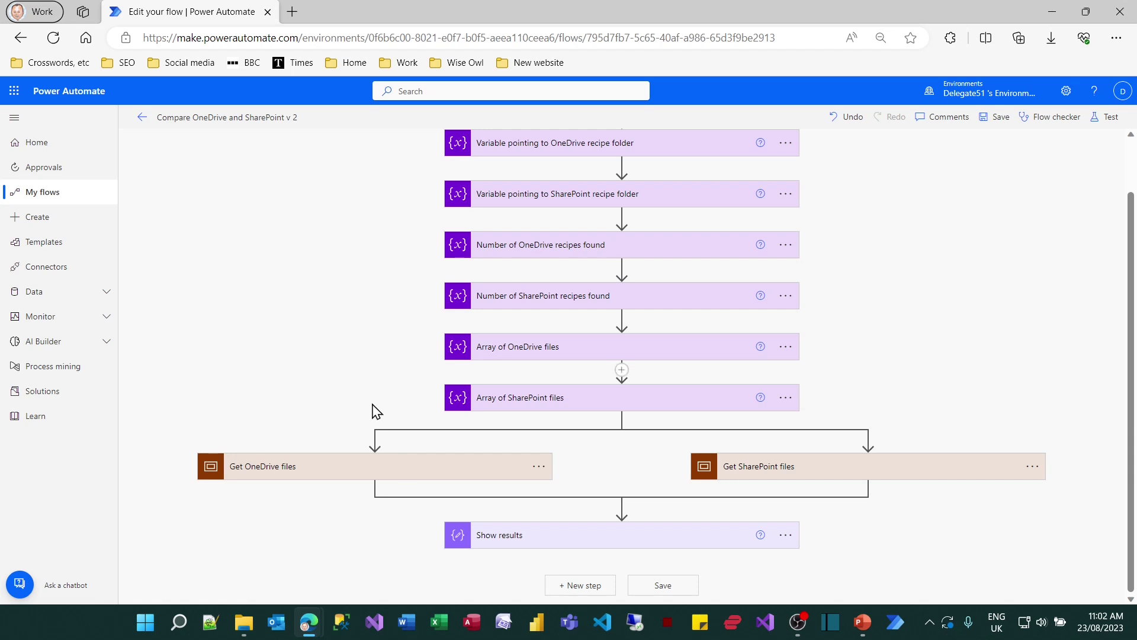
Add a Control > Switch action as a new step after Show results.
left_click(573, 586)
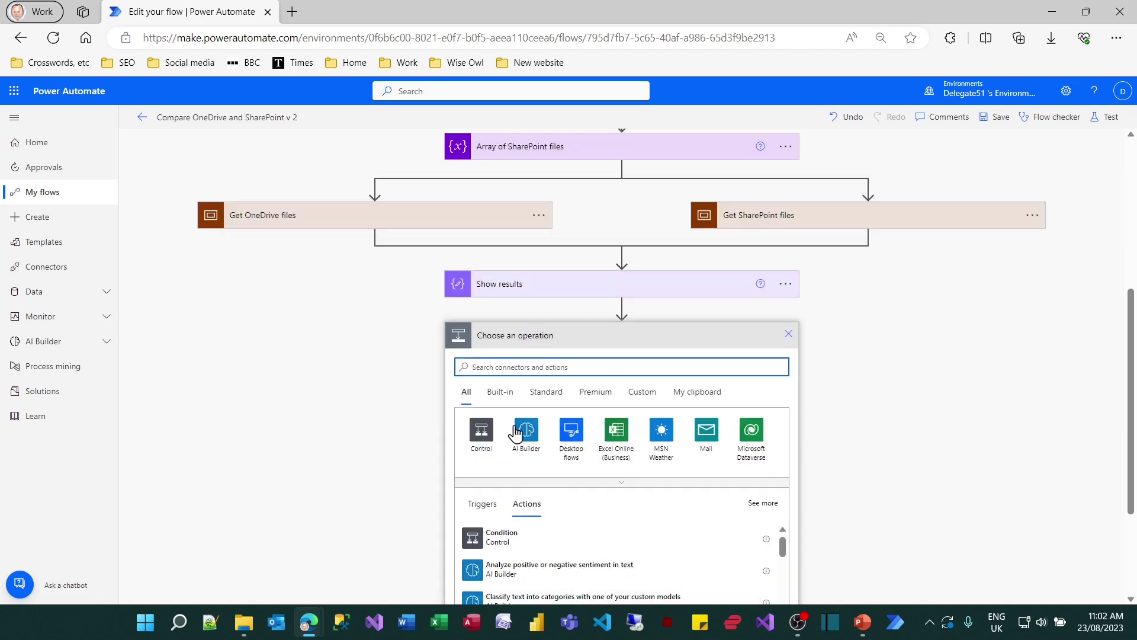
left_click(481, 430)
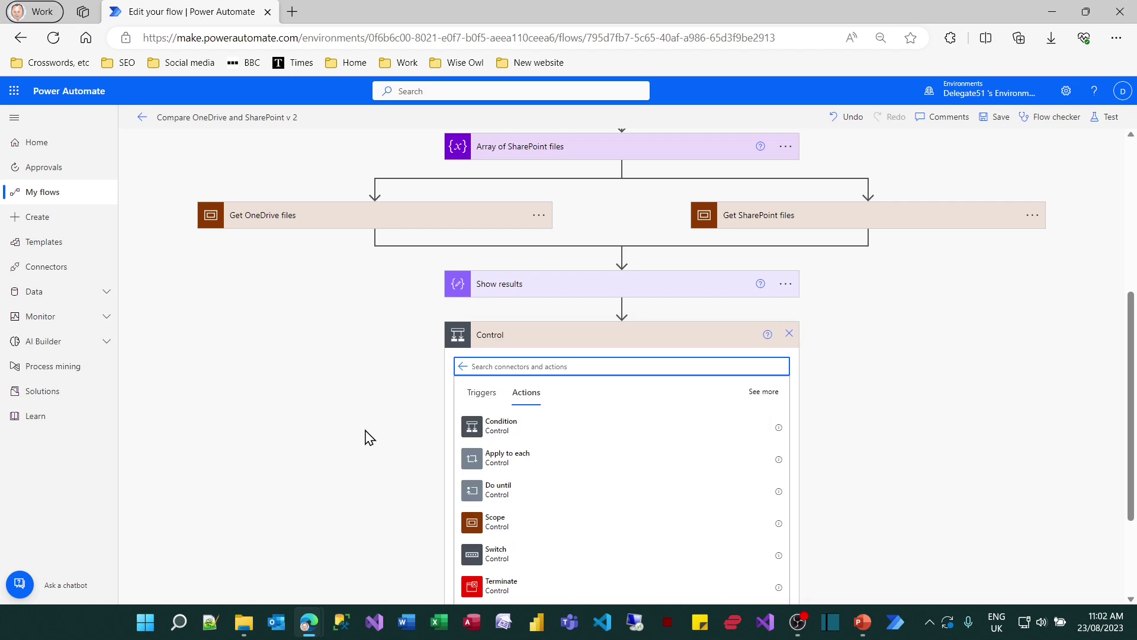
scroll(363, 435, "down", 2)
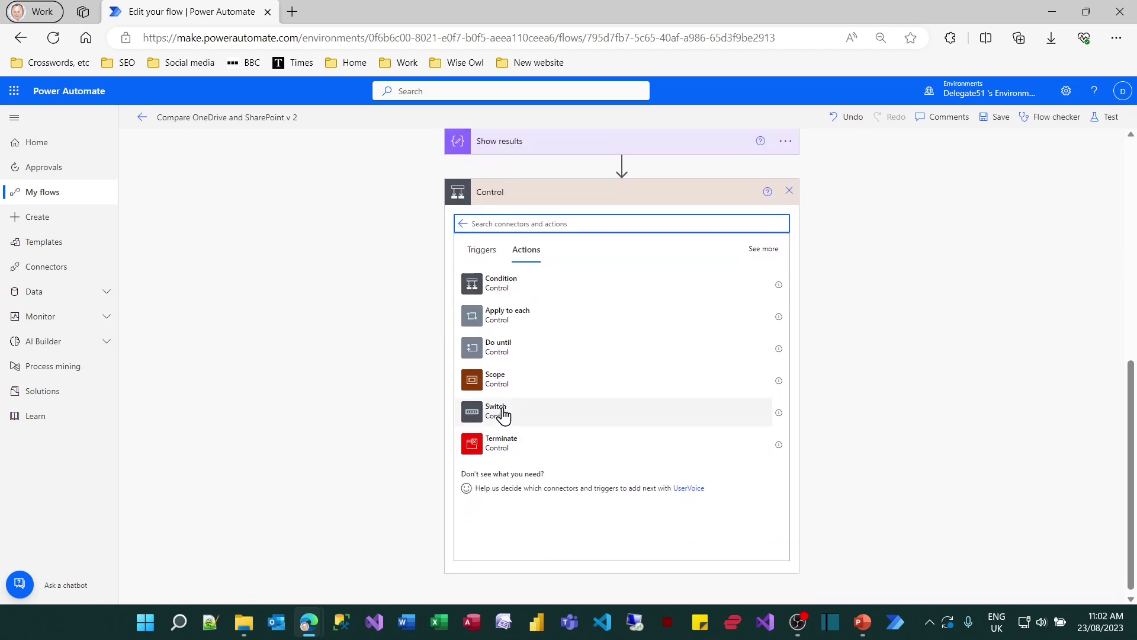
left_click(497, 410)
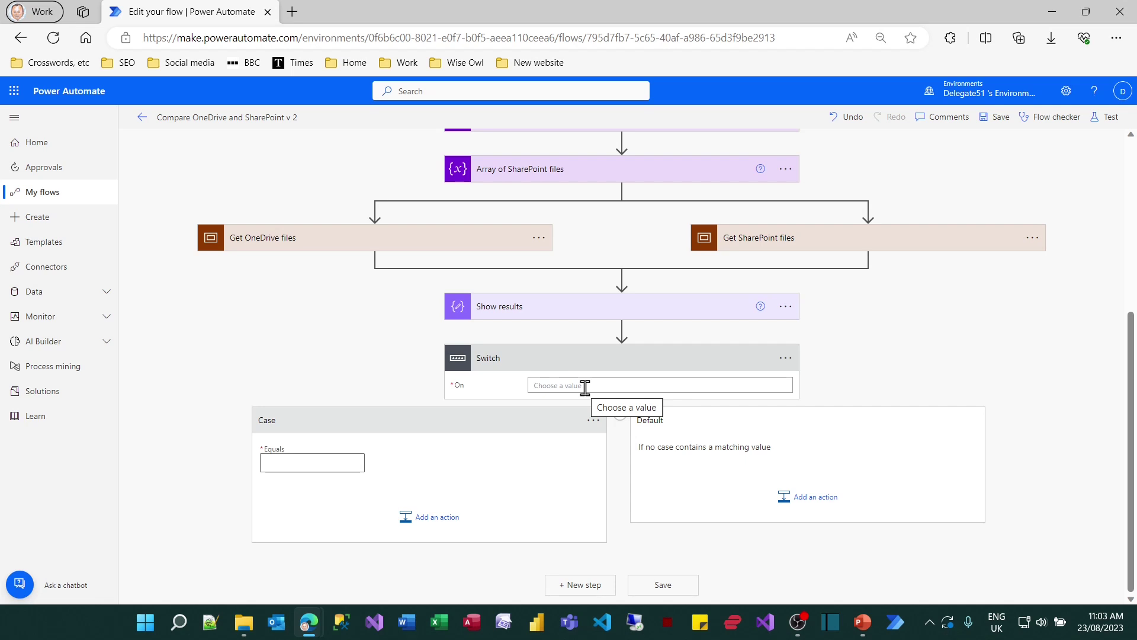
Set the Switch On value to OneDriveFileCount - SharePoint recipe count.
left_click(586, 386)
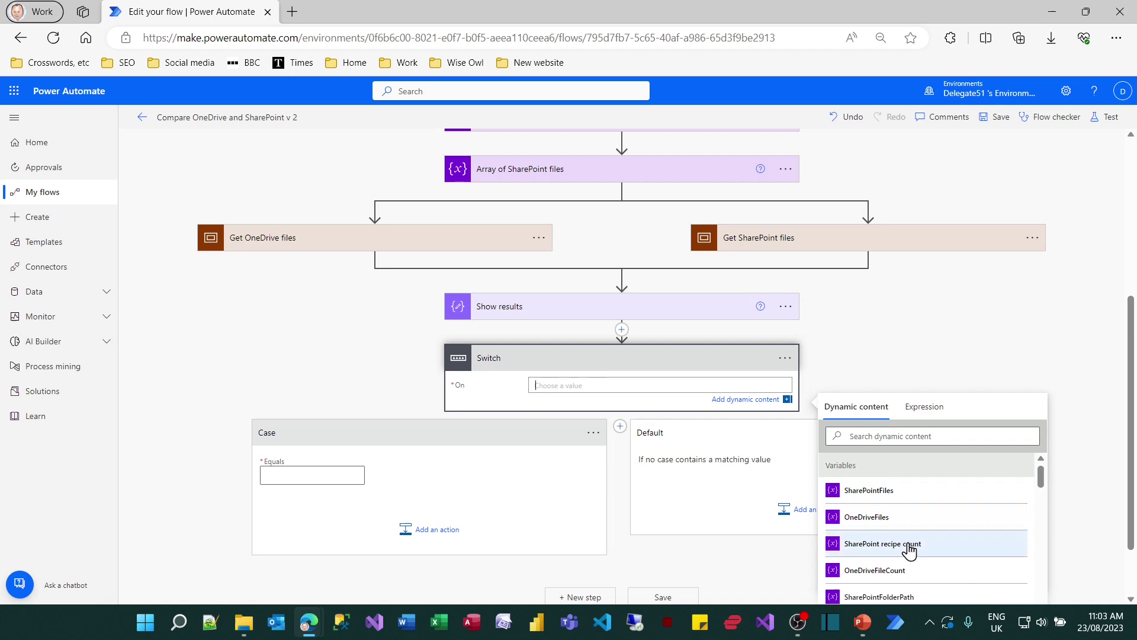
left_click(901, 575)
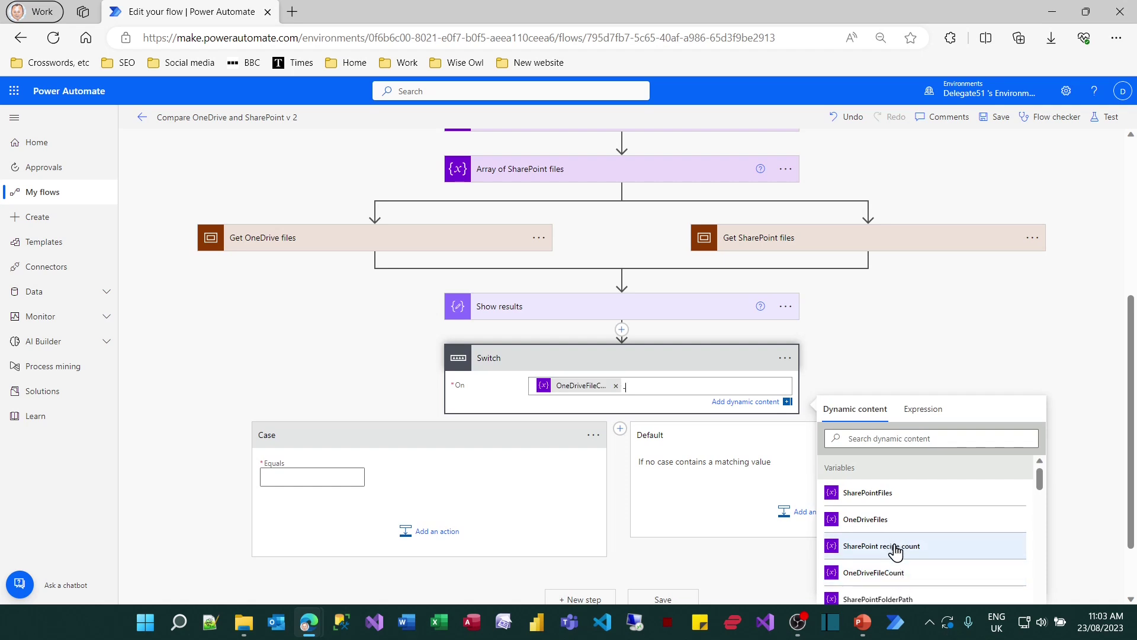
left_click(895, 551)
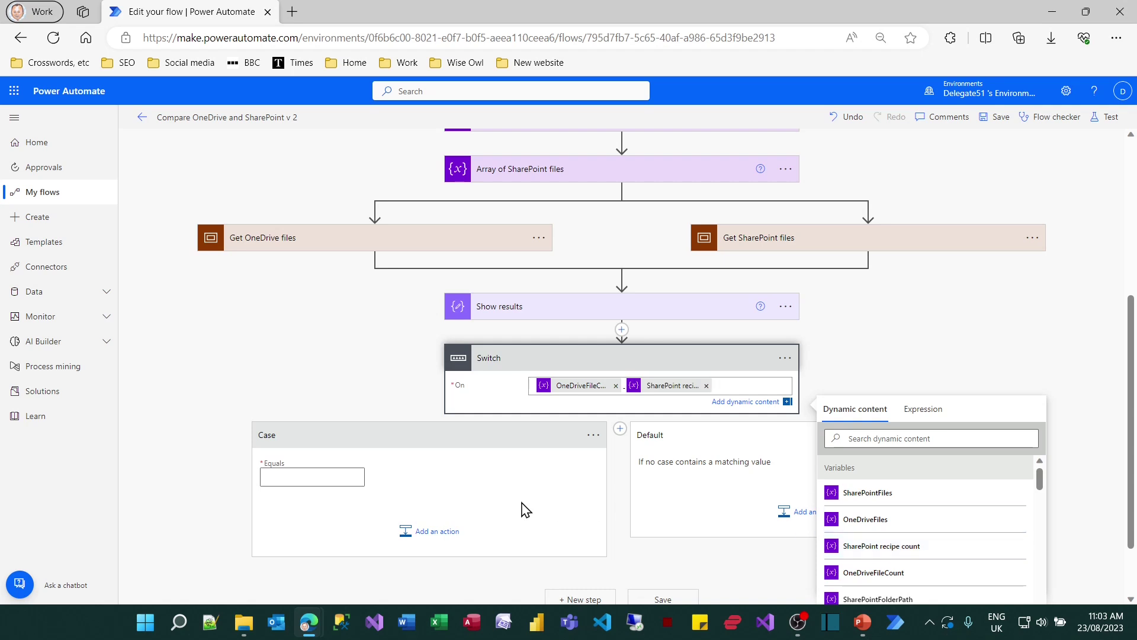
Give the Switch three cases with values 0, 1 and 2.
left_click(342, 476)
type("0")
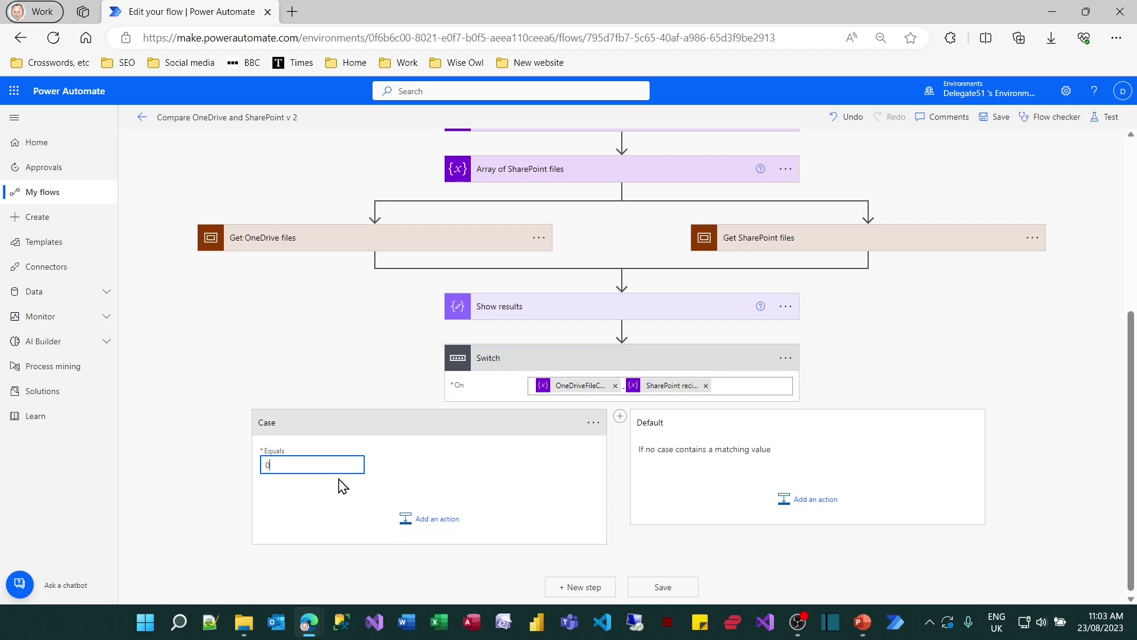
left_click(620, 418)
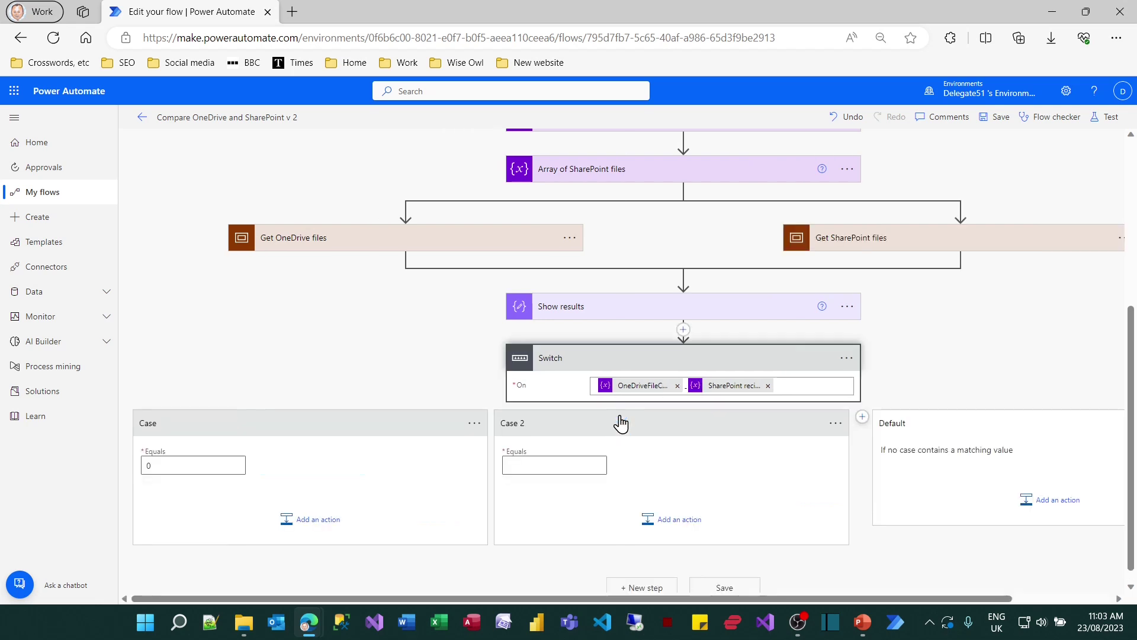
left_click(558, 465)
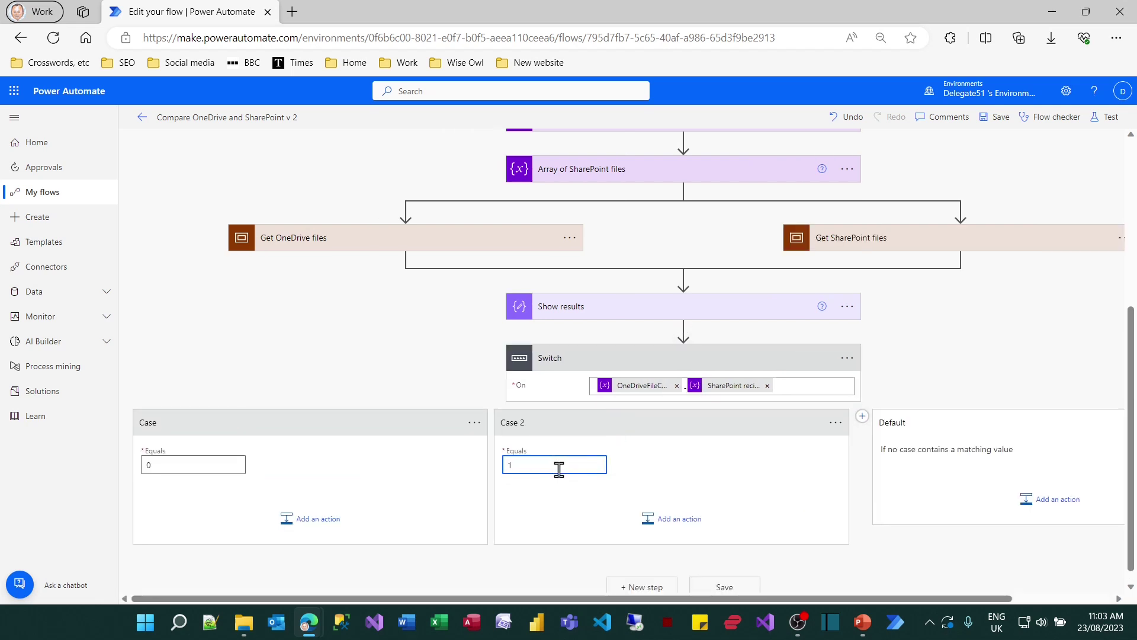
left_click(862, 416)
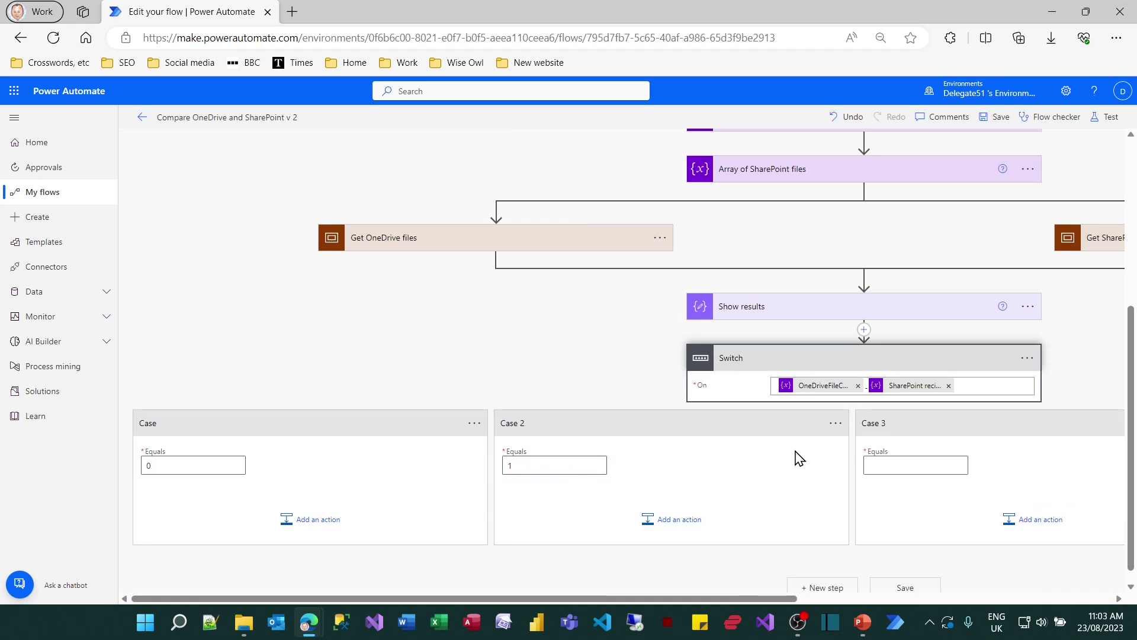
left_click(896, 464)
type("2")
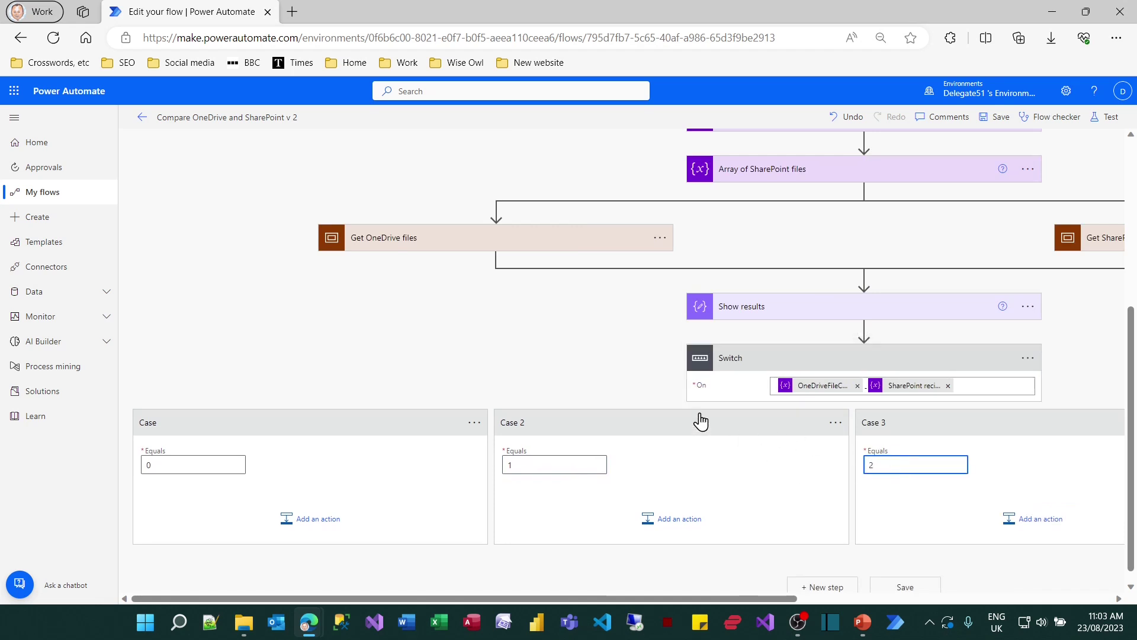
left_click(607, 373)
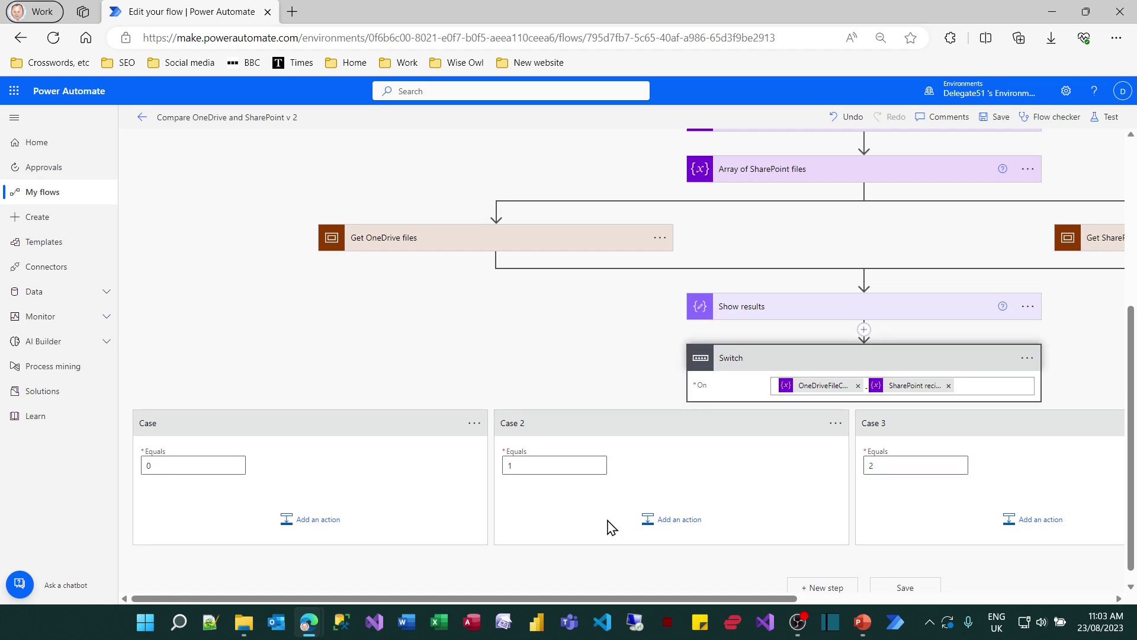
left_click_drag(599, 599, 951, 627)
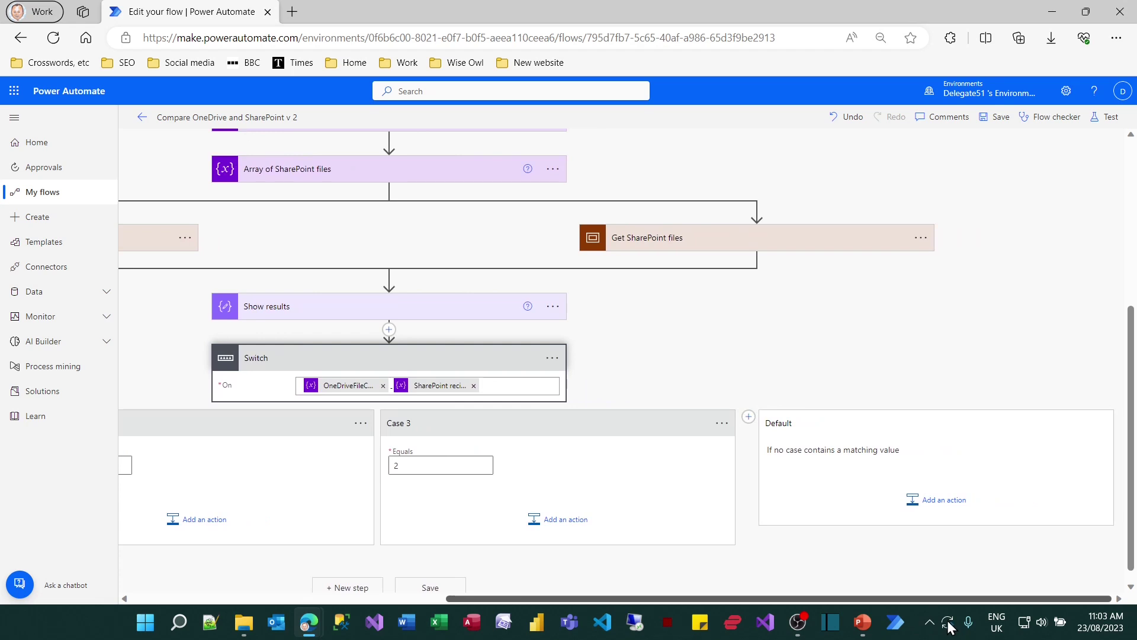
left_click_drag(947, 599, 632, 618)
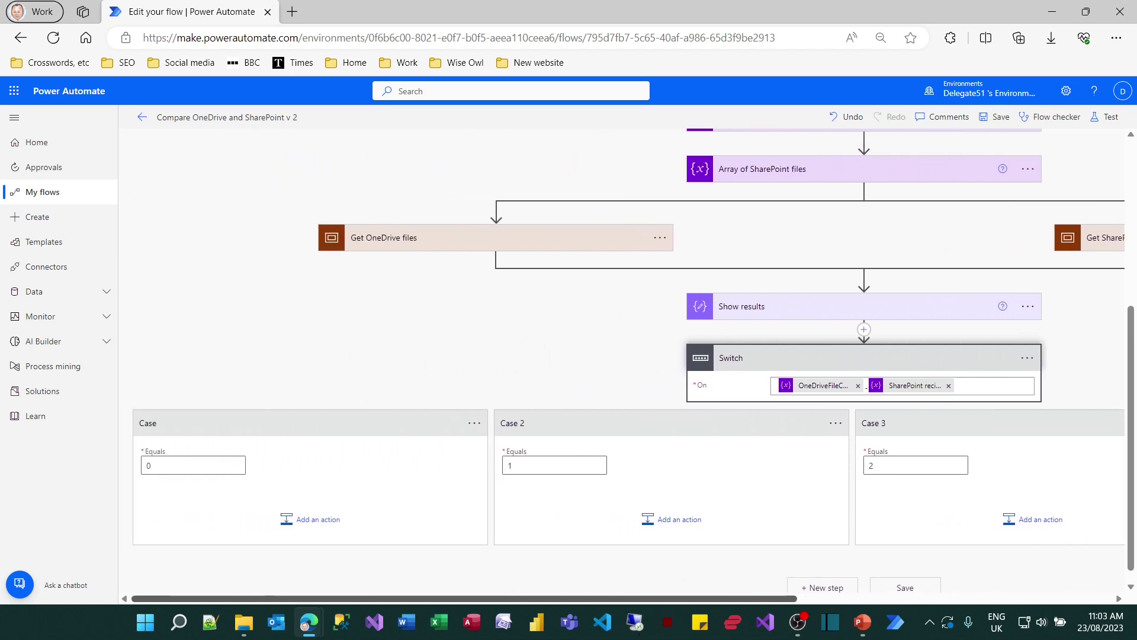
Delete Case 3 (value 2), keeping the 0 and 1 cases plus Default.
scroll(629, 365, "right", 5)
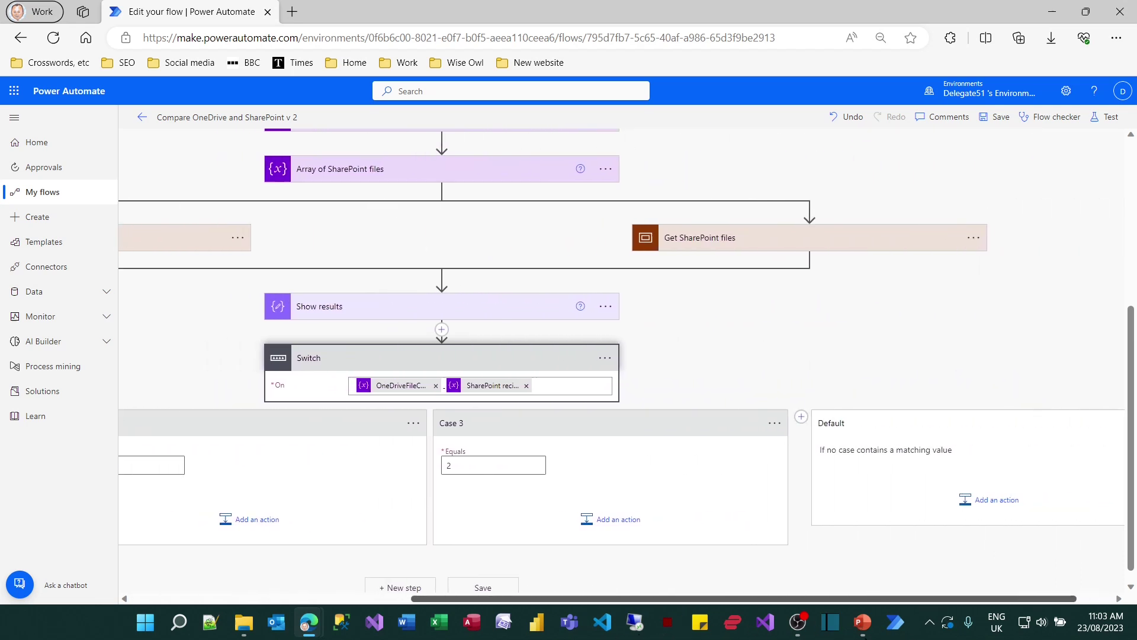
left_click_drag(714, 619, 809, 619)
left_click(854, 422)
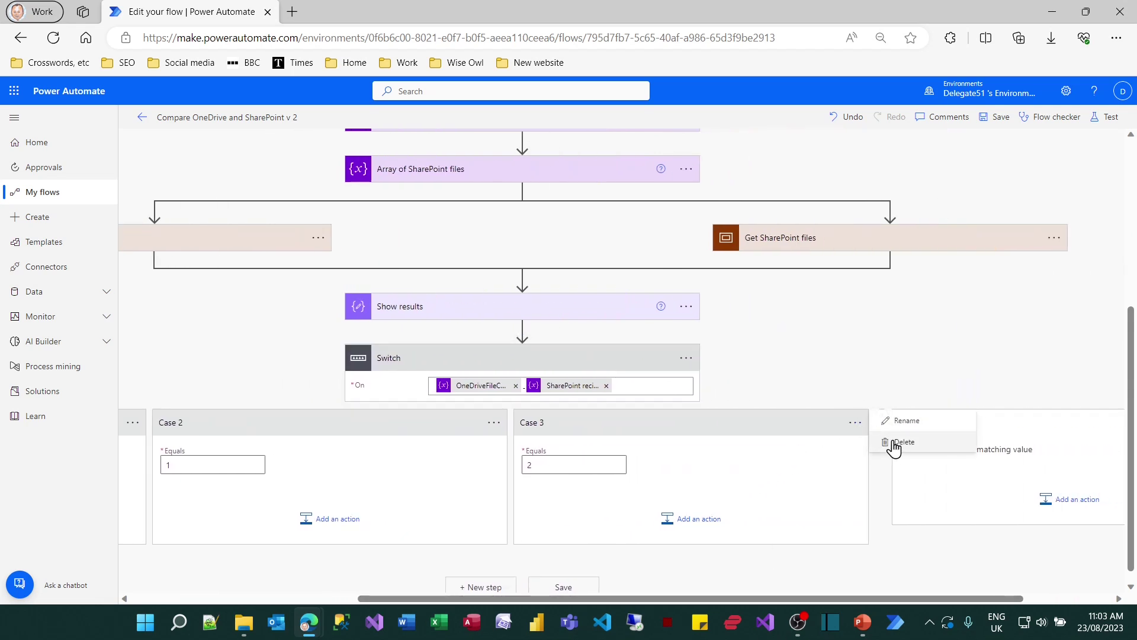
left_click(891, 471)
left_click(574, 368)
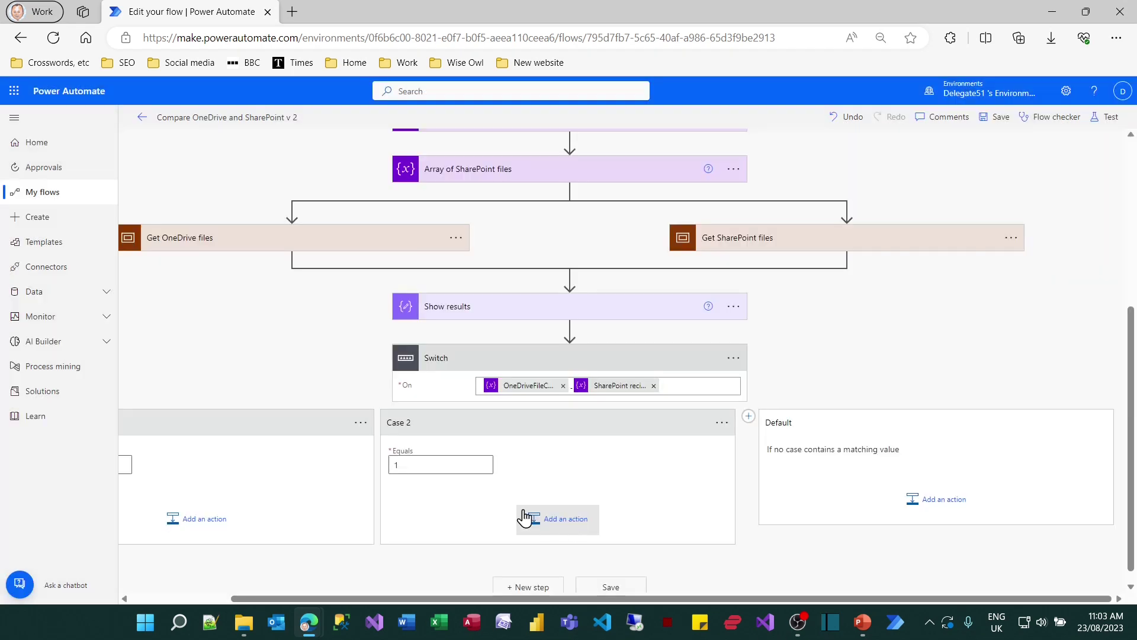
left_click_drag(500, 597, 733, 621)
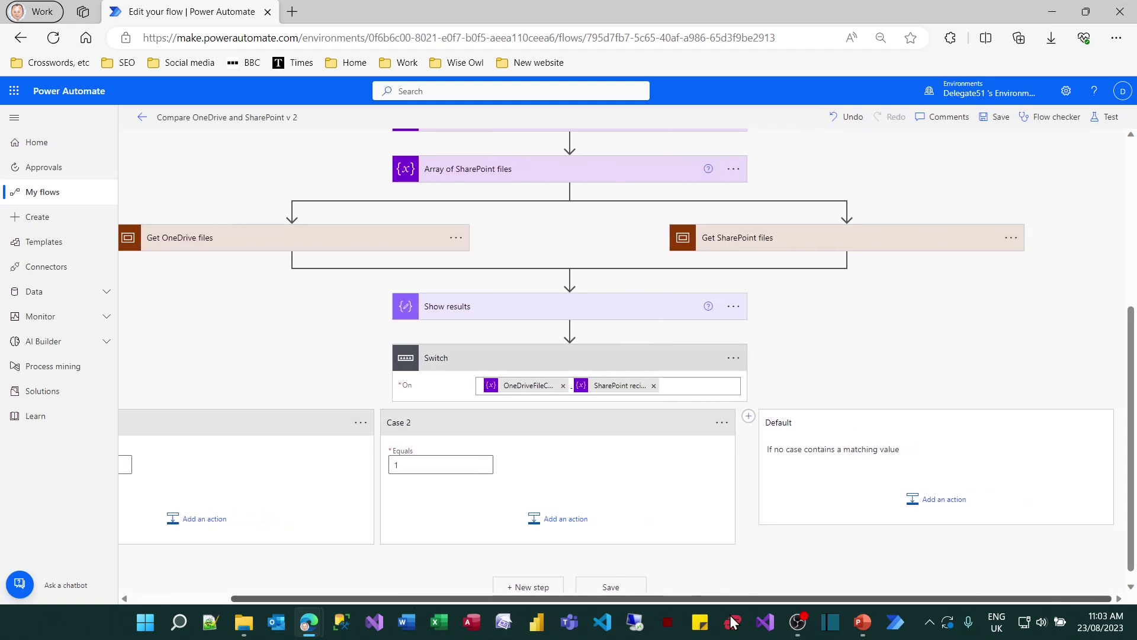
left_click(1105, 425)
left_click(1104, 425)
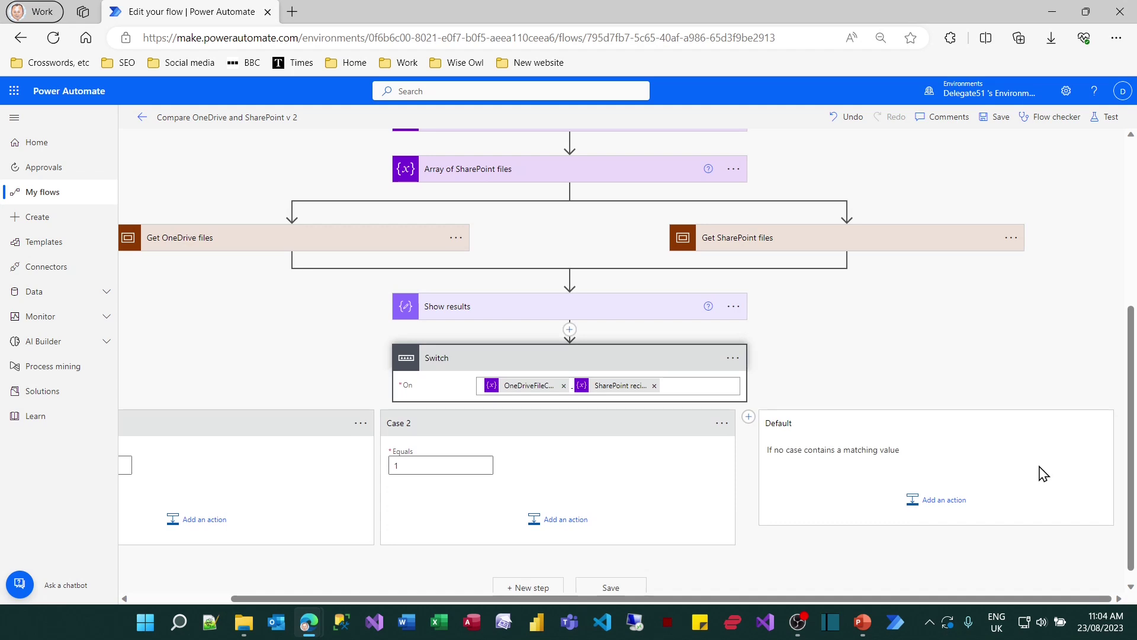
Add a Compose step after the Switch with the input 'test'.
left_click_drag(805, 599, 626, 594)
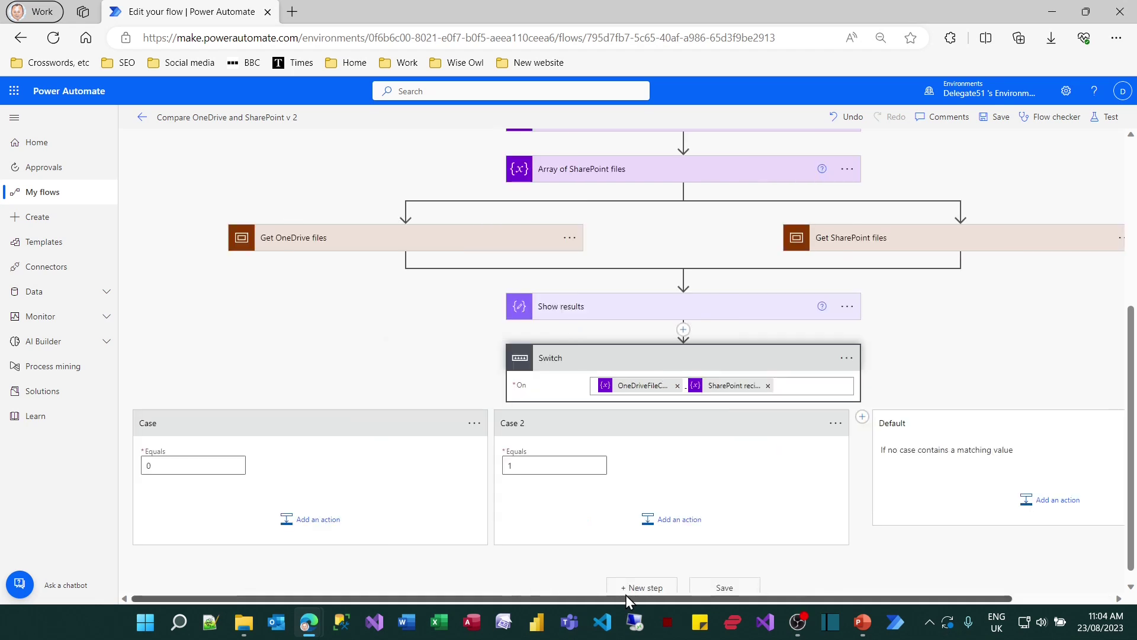
left_click(635, 583)
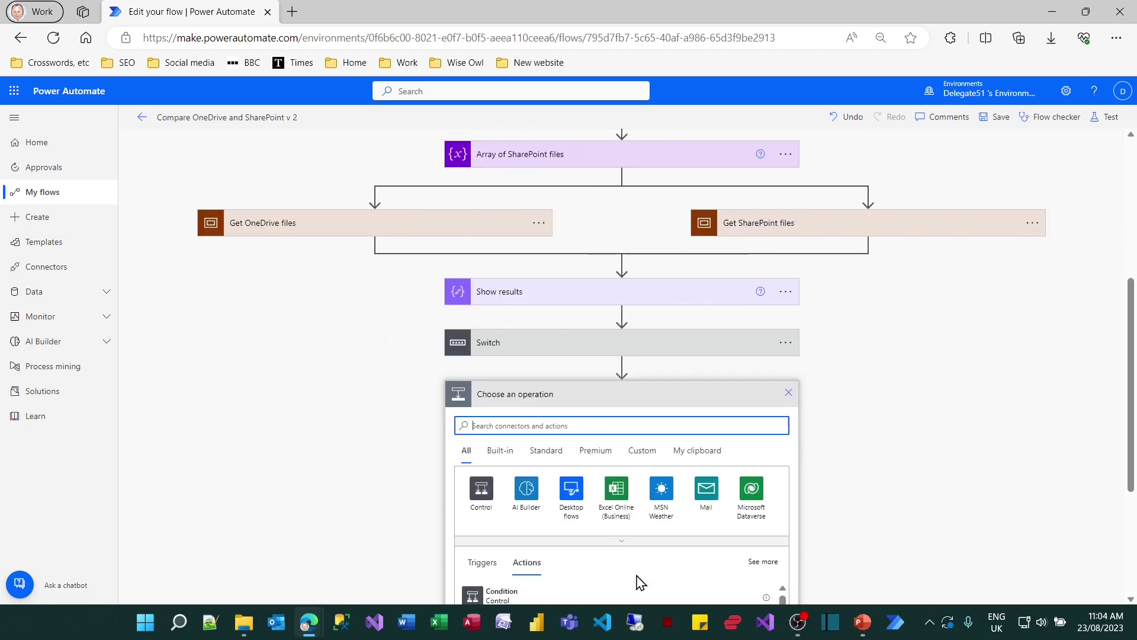
type("c")
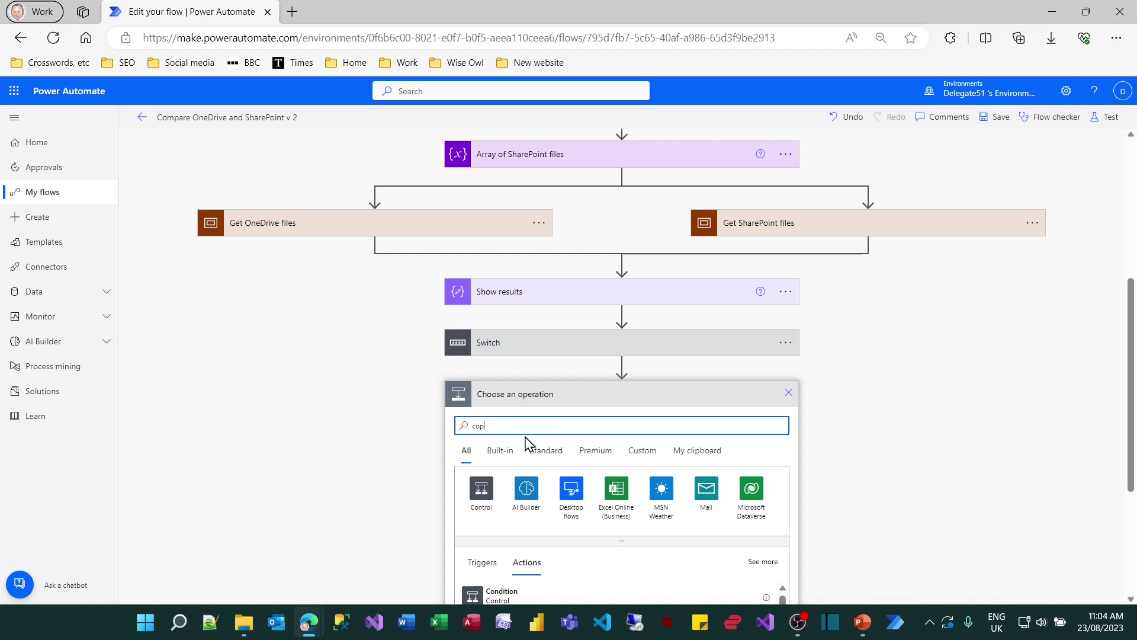
type("ompose")
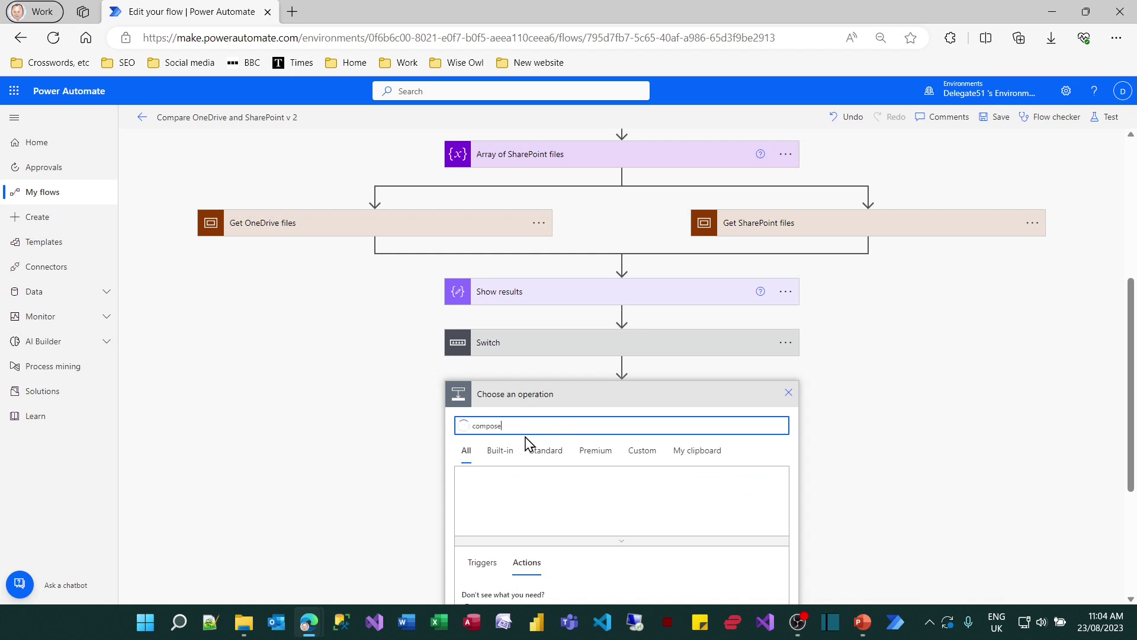
left_click(489, 591)
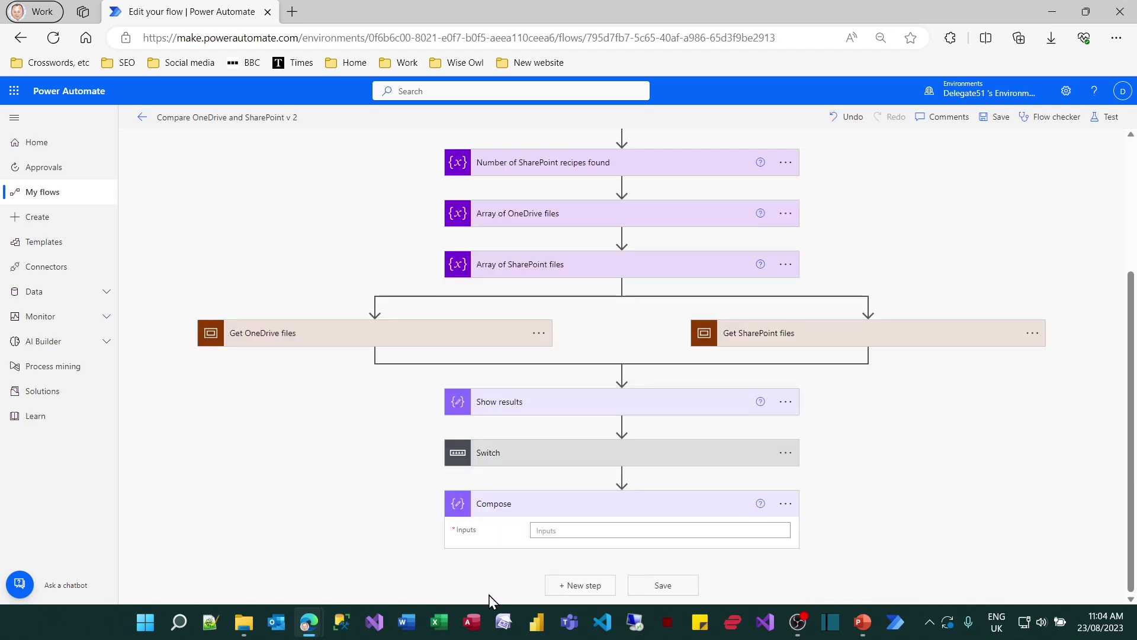
left_click(560, 530)
type("test")
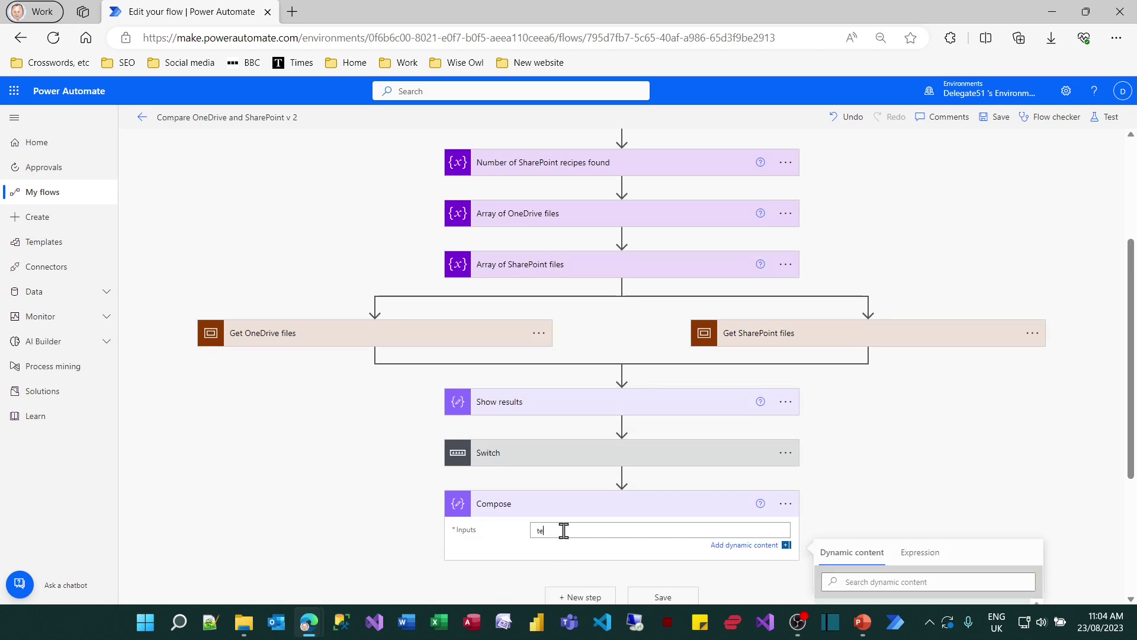
left_click(386, 510)
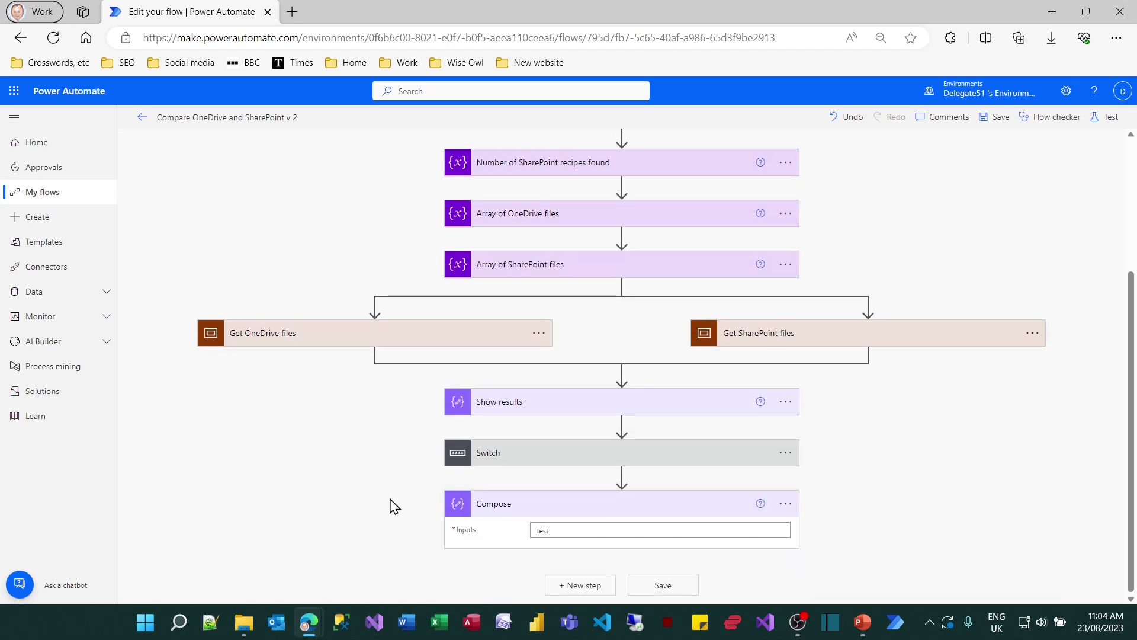
Save the flow through Test and review the Switch's first case.
left_click(1105, 117)
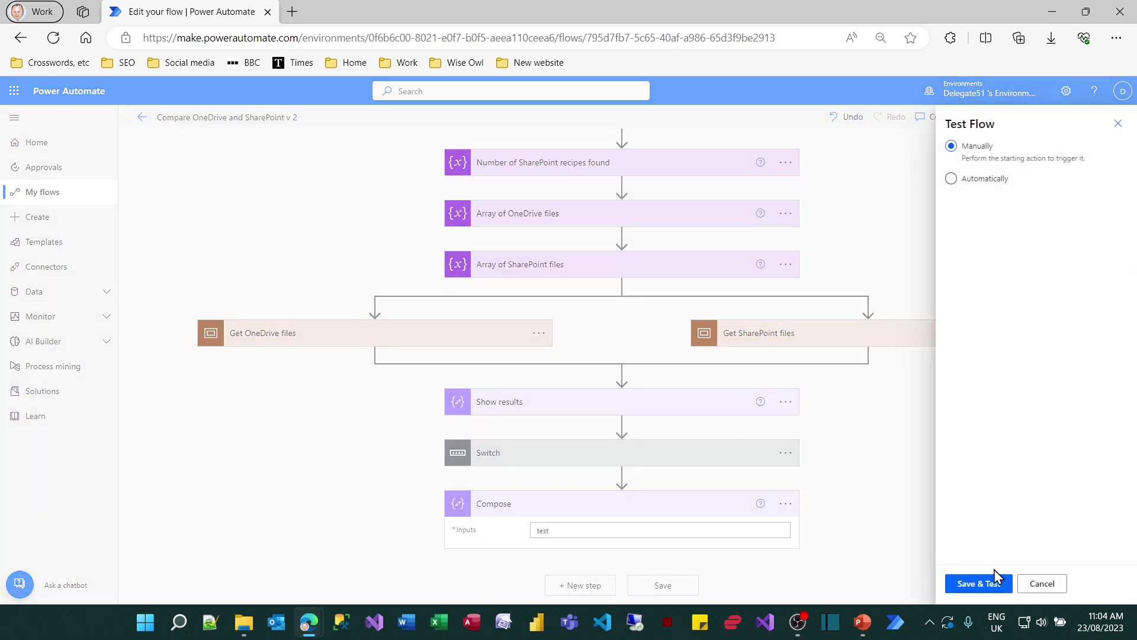
left_click(991, 586)
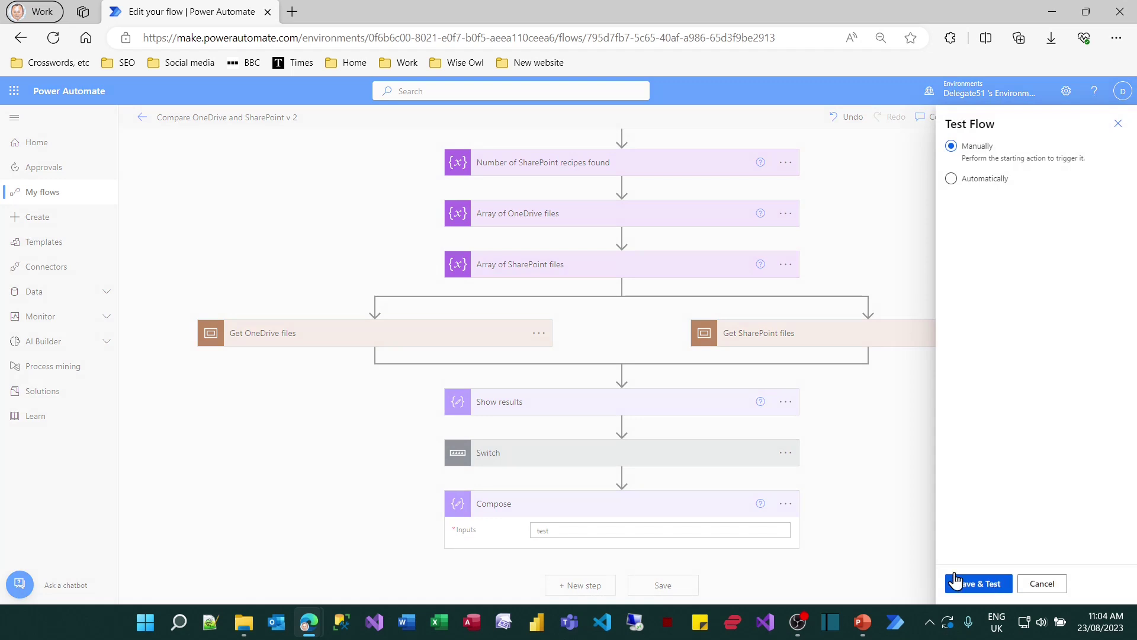
left_click(668, 456)
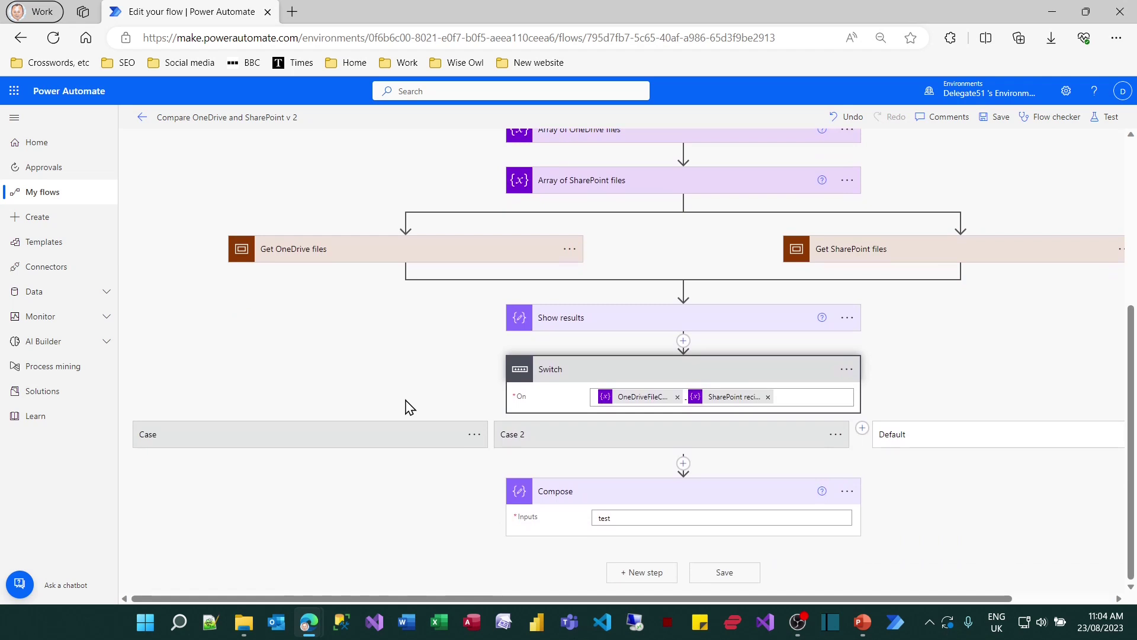
left_click(399, 438)
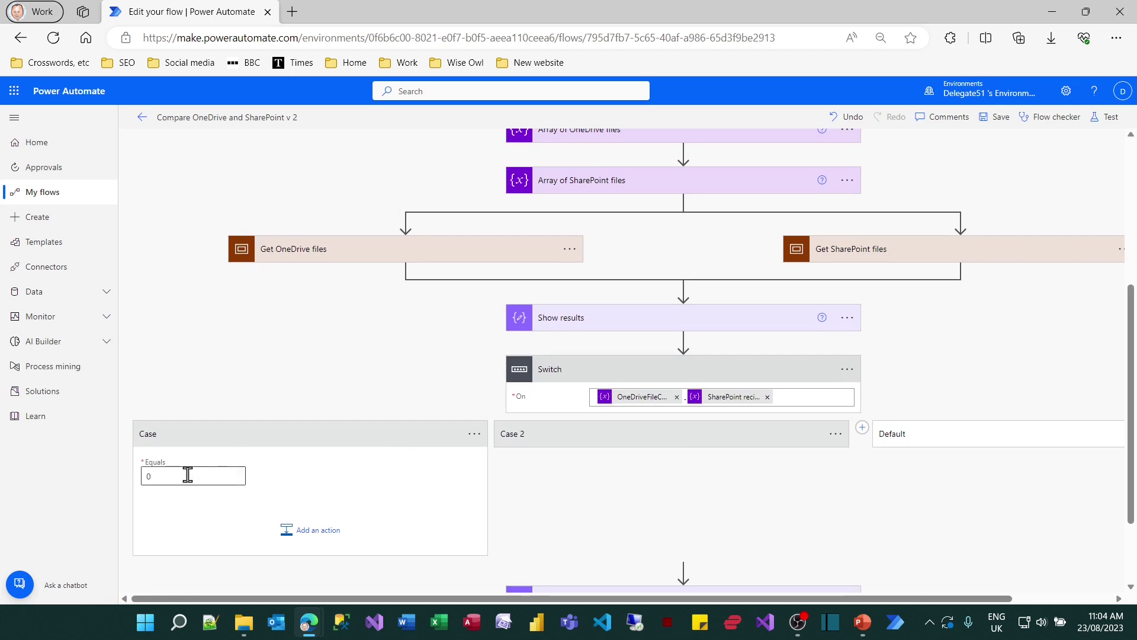
Launch a manual test run of the saved flow and view the run.
left_click(1106, 117)
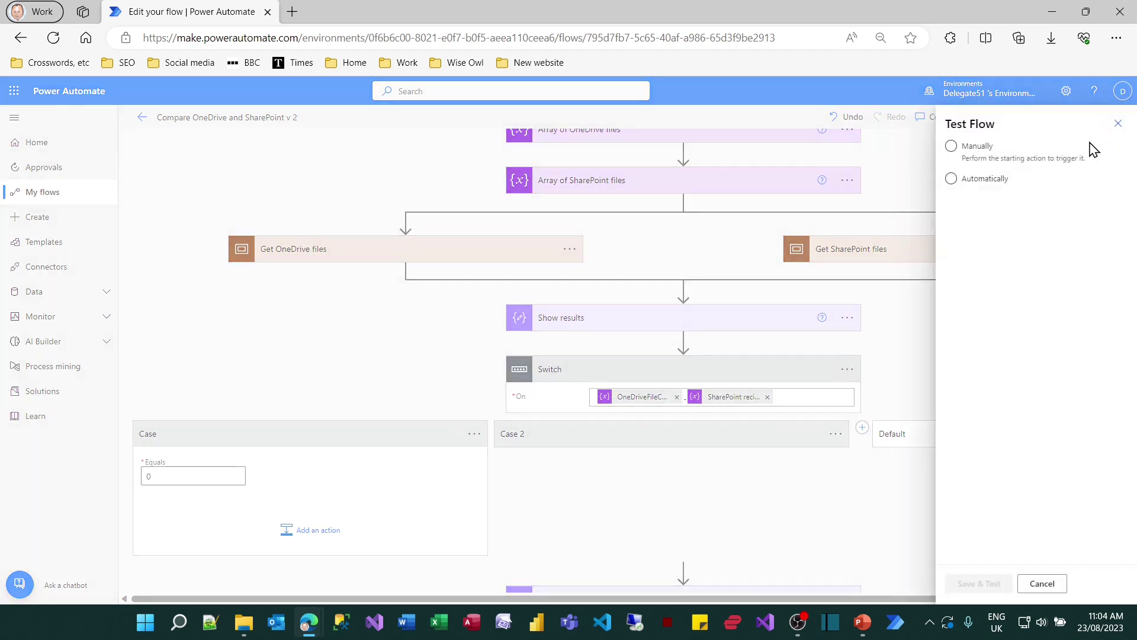
left_click(969, 157)
left_click(988, 583)
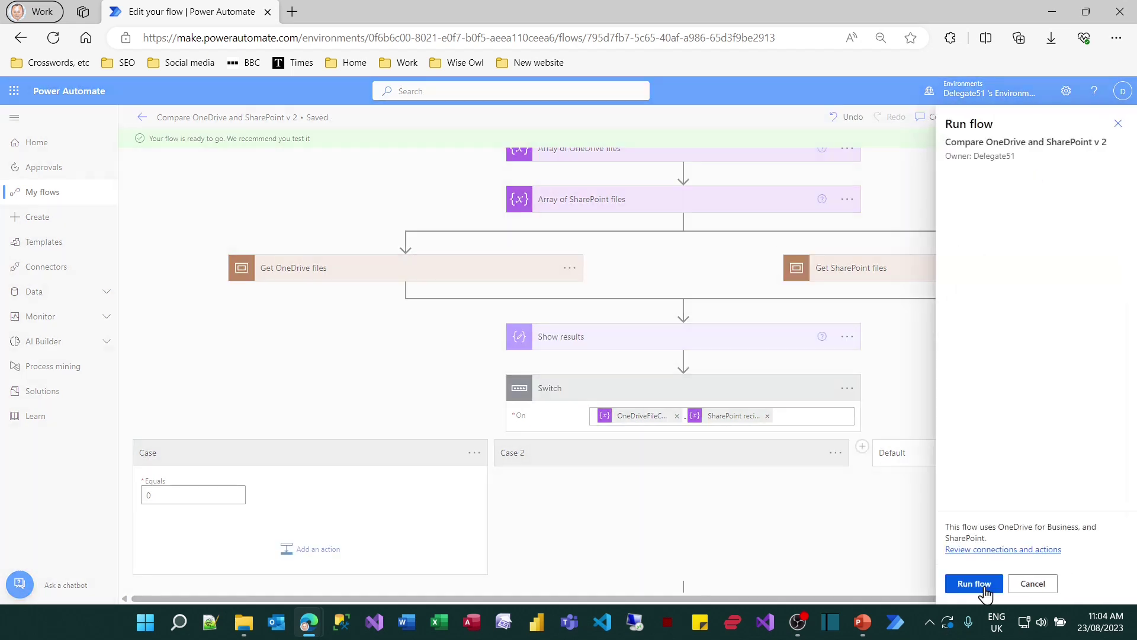
left_click(986, 587)
left_click(978, 584)
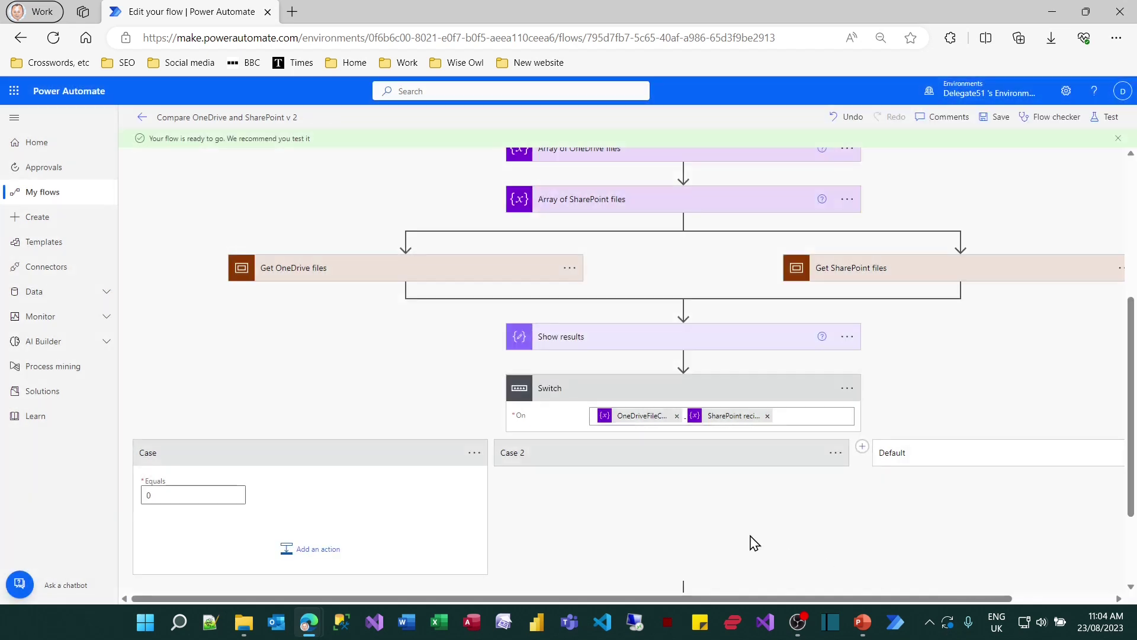
Expand the Switch in the run history to see its 2-2 result and the Default branch.
scroll(292, 355, "down", 3)
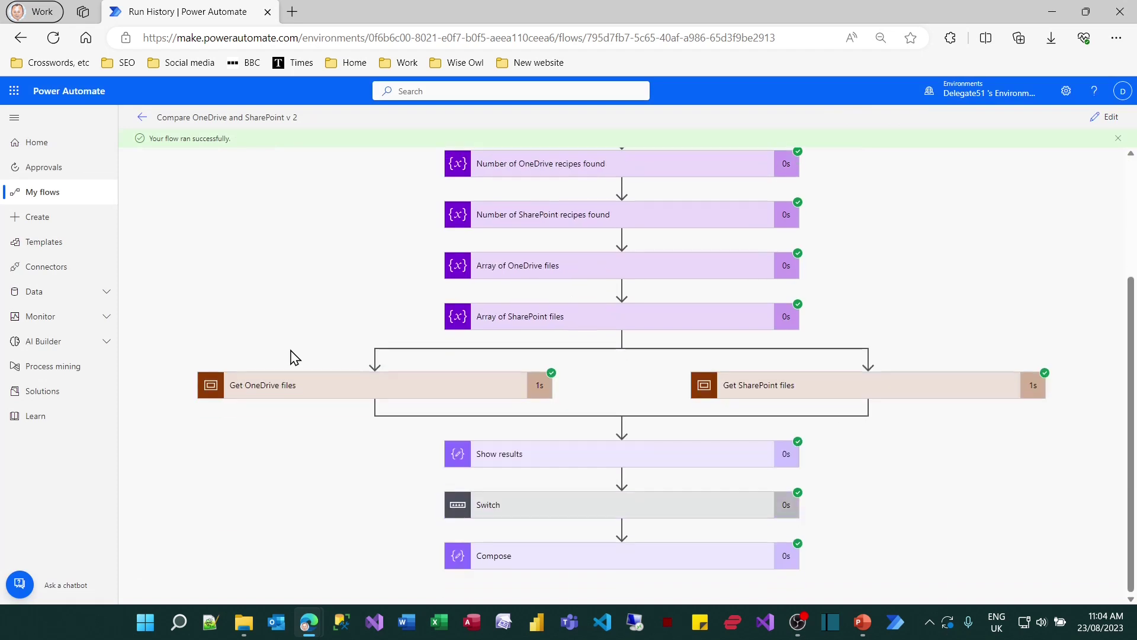
left_click(528, 503)
scroll(899, 545, "down", 3)
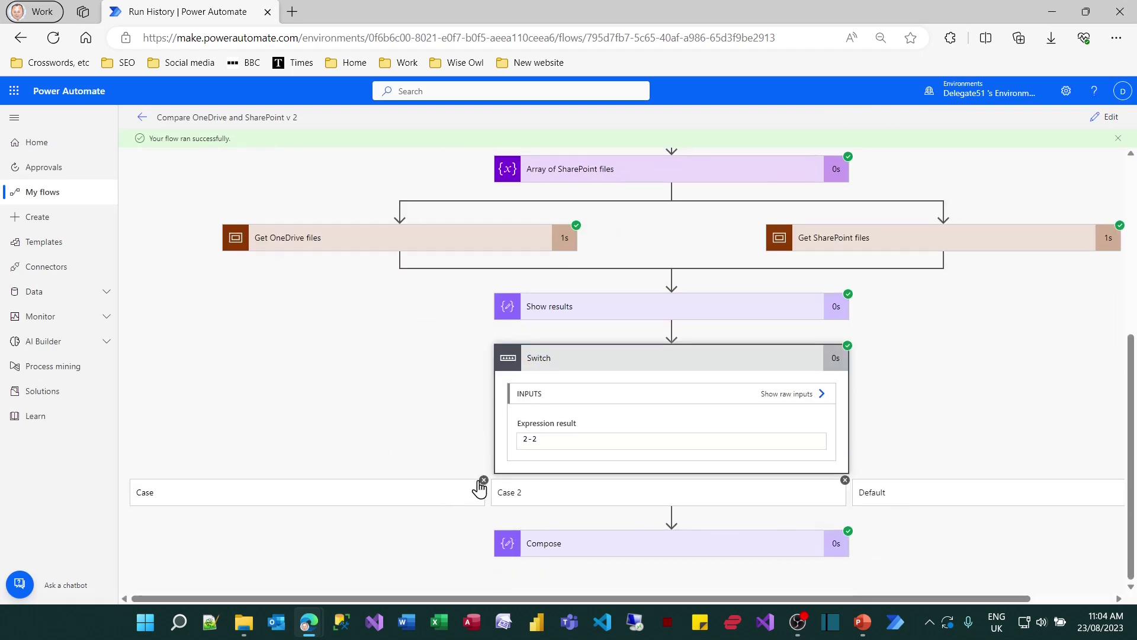
left_click_drag(850, 599, 1018, 598)
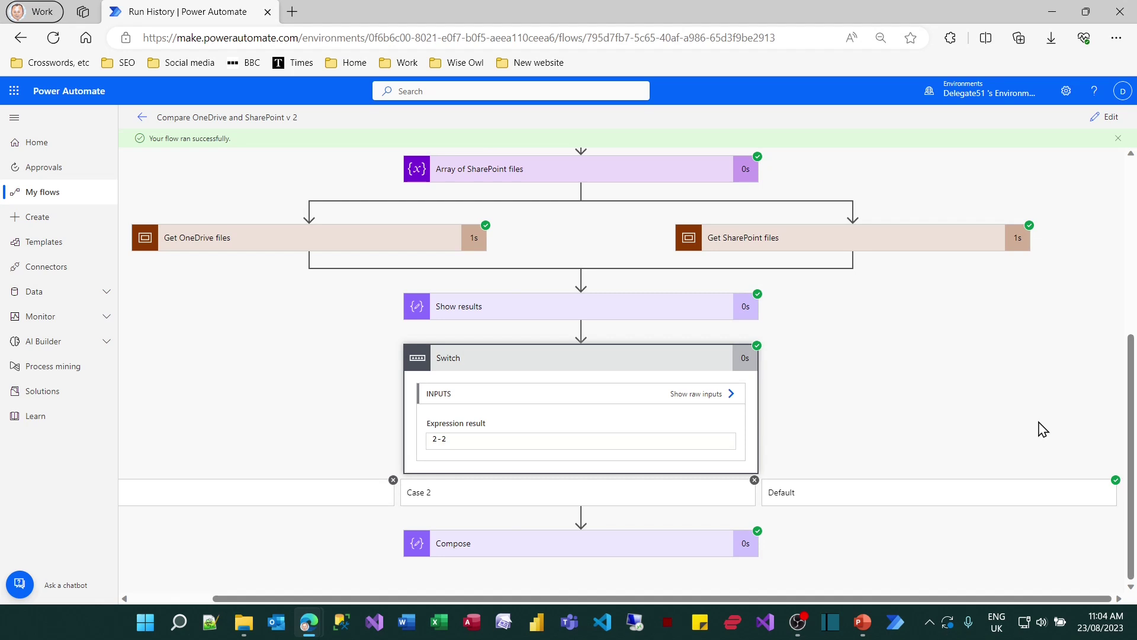
mouse_move(418, 414)
left_mouse_down()
mouse_move(469, 455)
mouse_move(495, 458)
left_mouse_up()
Return to editing and remove both count tokens from the Switch On field.
left_click(1105, 117)
scroll(972, 439, "down", 6)
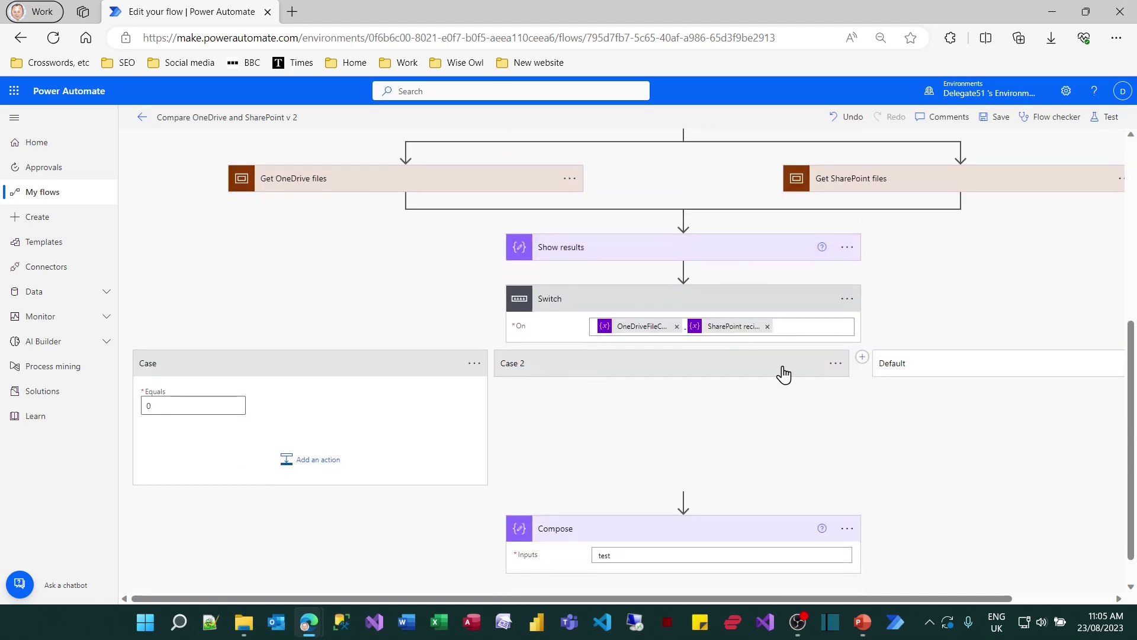
left_click(767, 326)
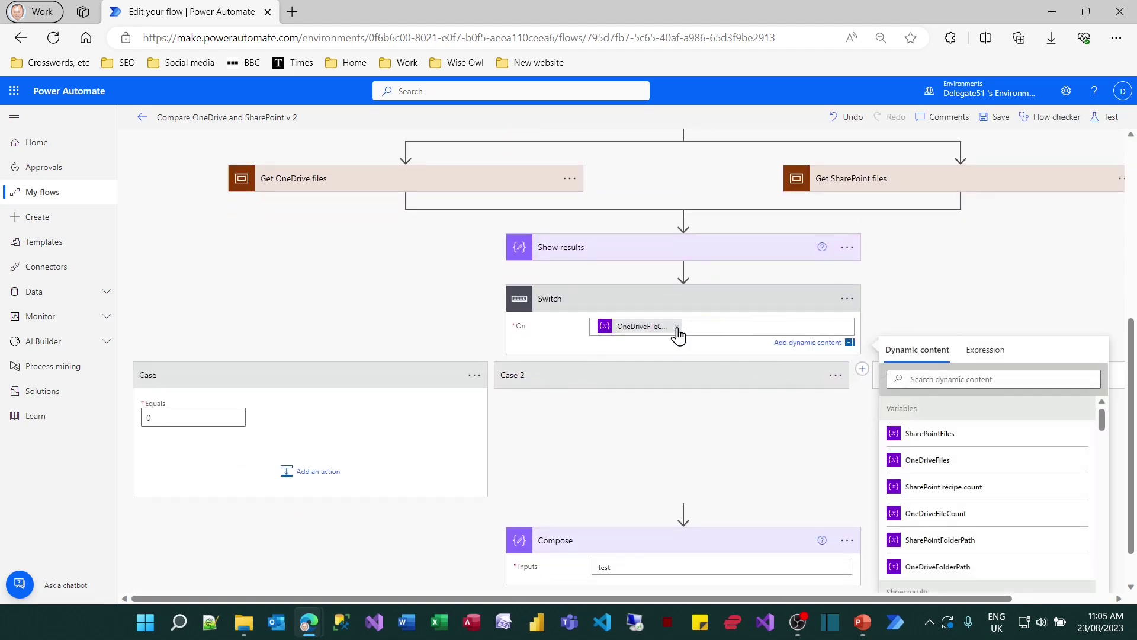
left_click(677, 326)
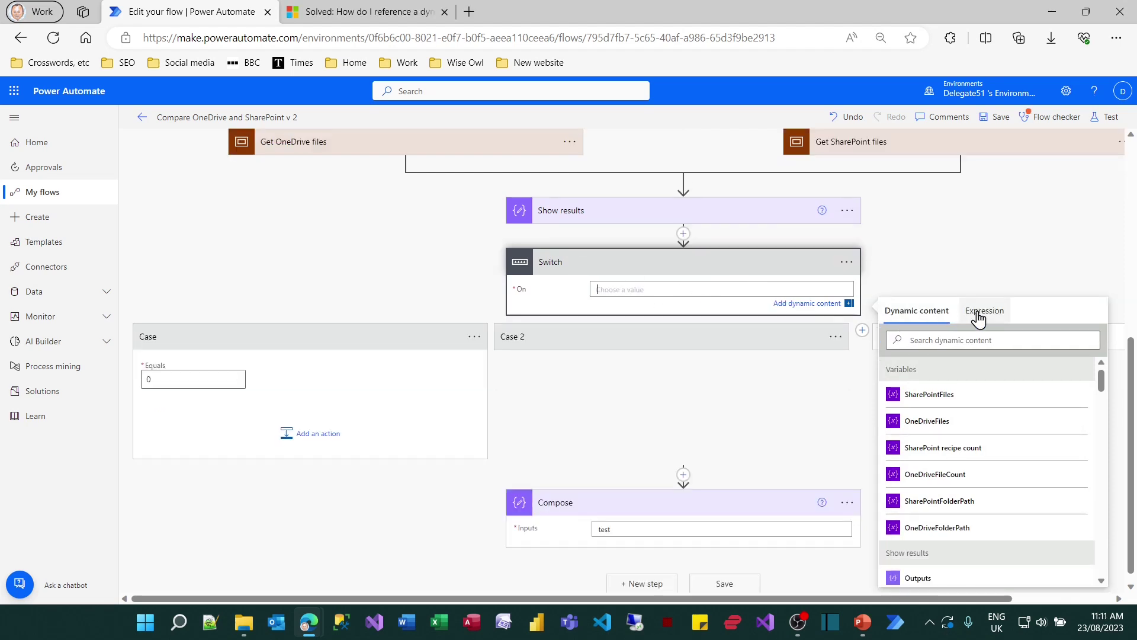
Build the expression variables('OneDriveFileCount')-variables('SharePoint recipe count') for the Switch On value.
left_click(979, 314)
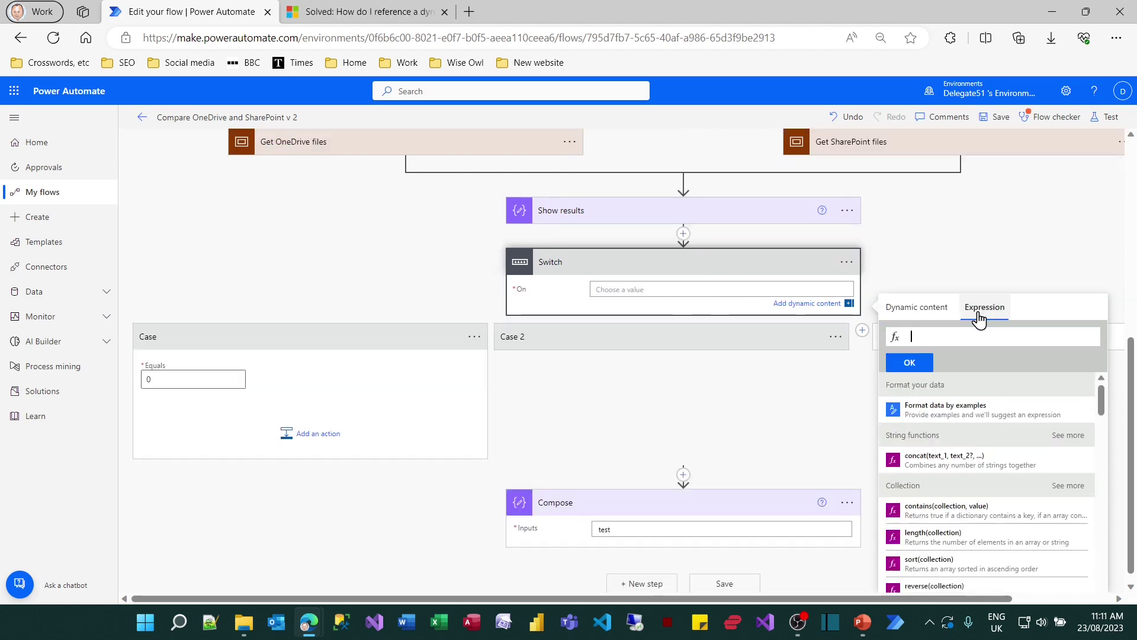
left_click(928, 313)
left_click(936, 454)
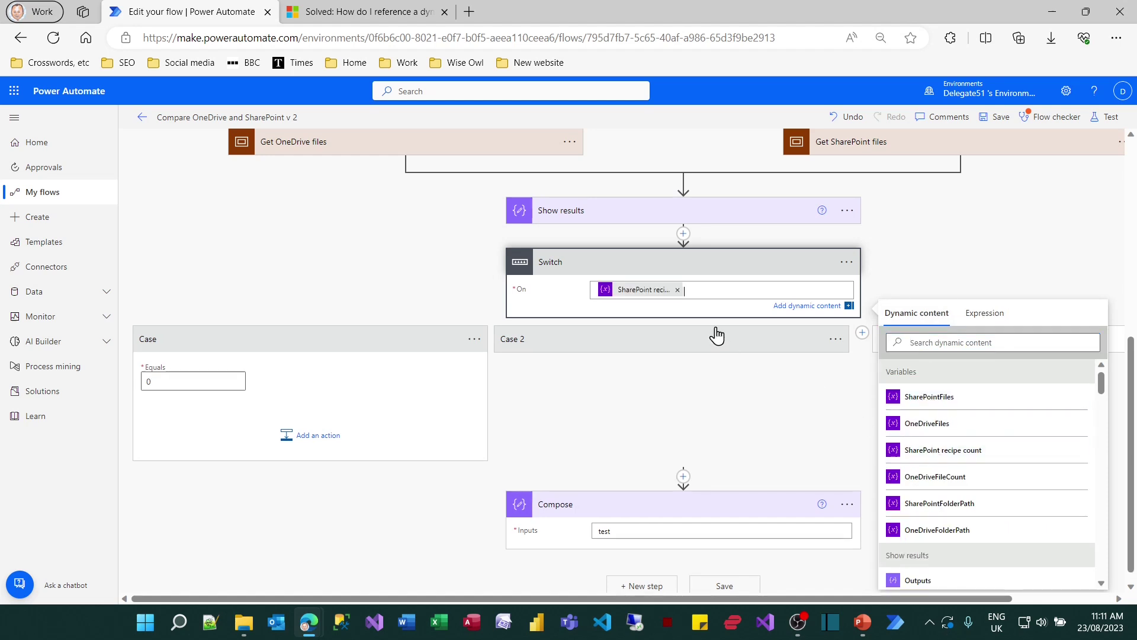
left_click(677, 291)
left_click(984, 313)
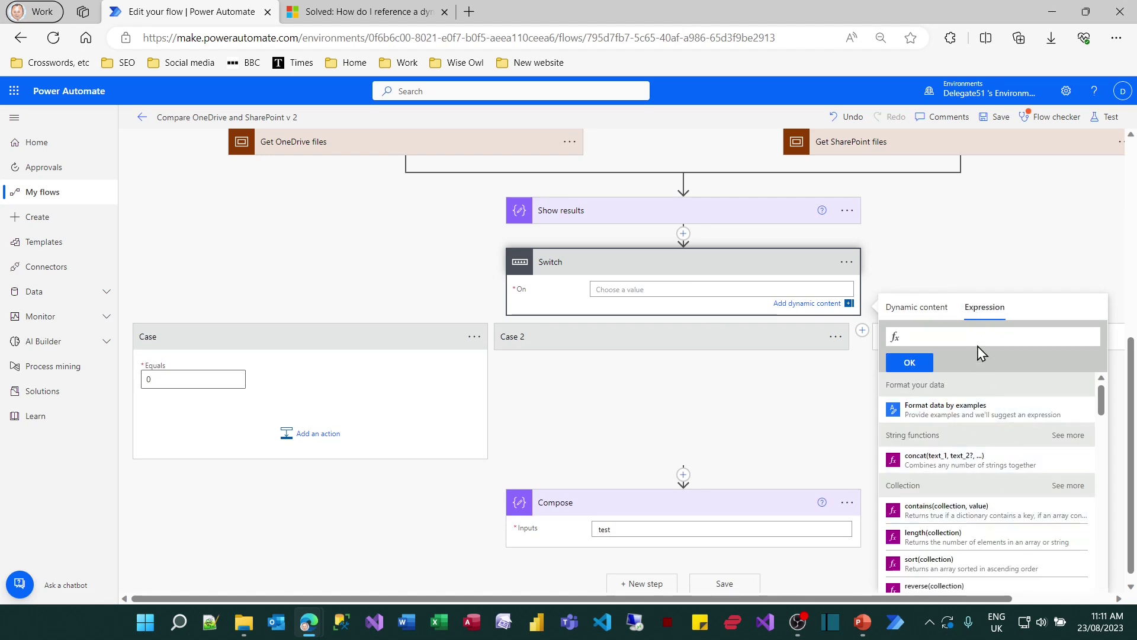
left_click(940, 320)
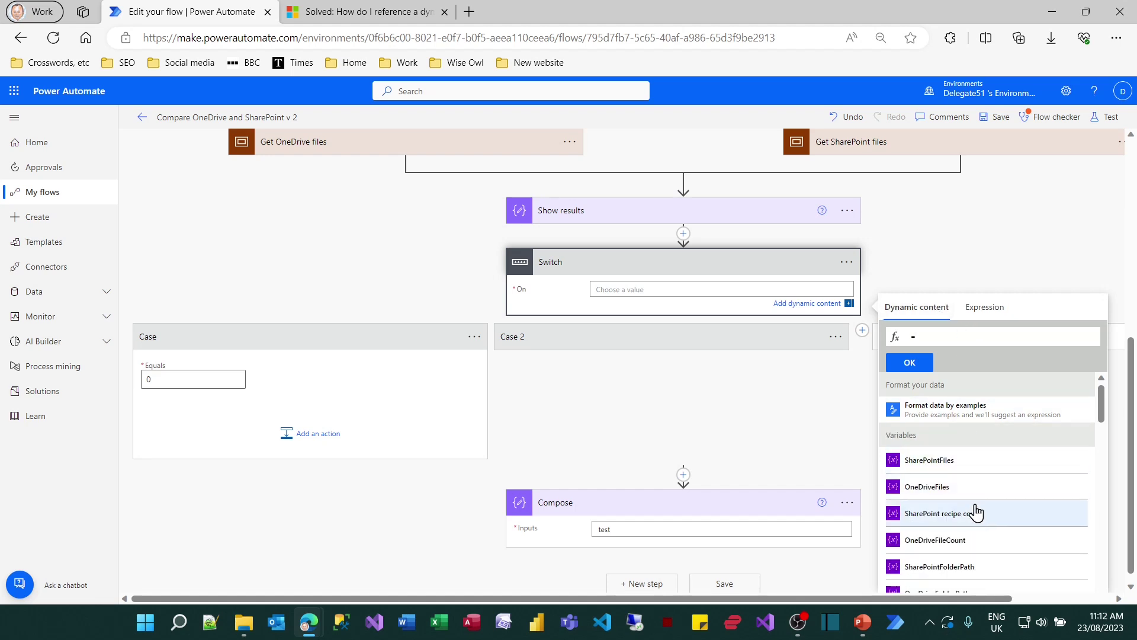
left_click(969, 556)
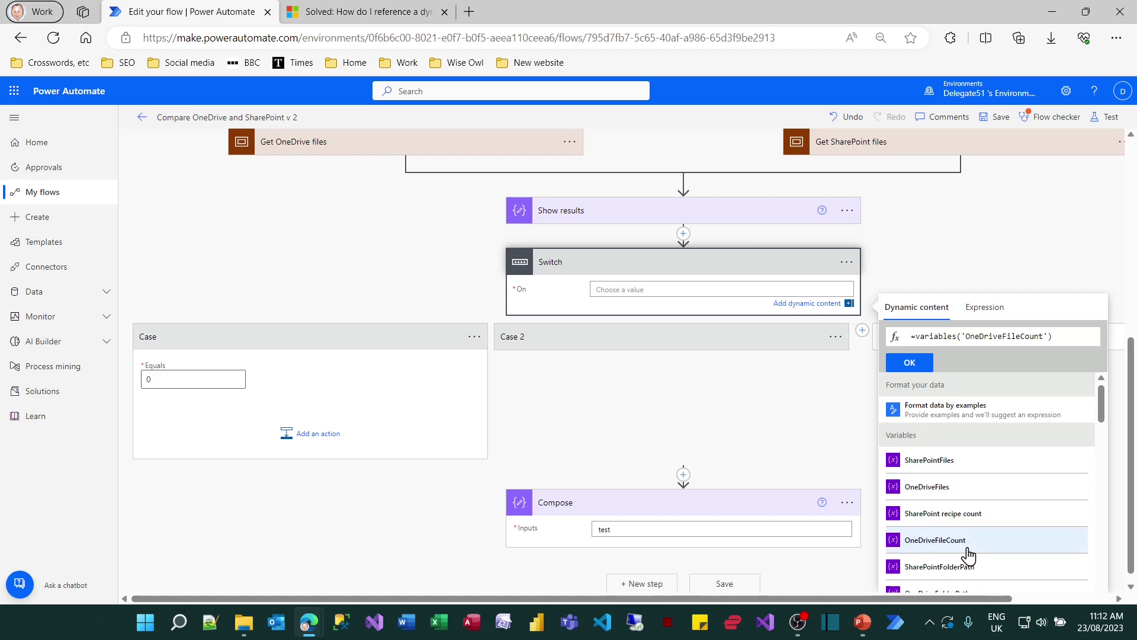
type("-")
left_click(968, 524)
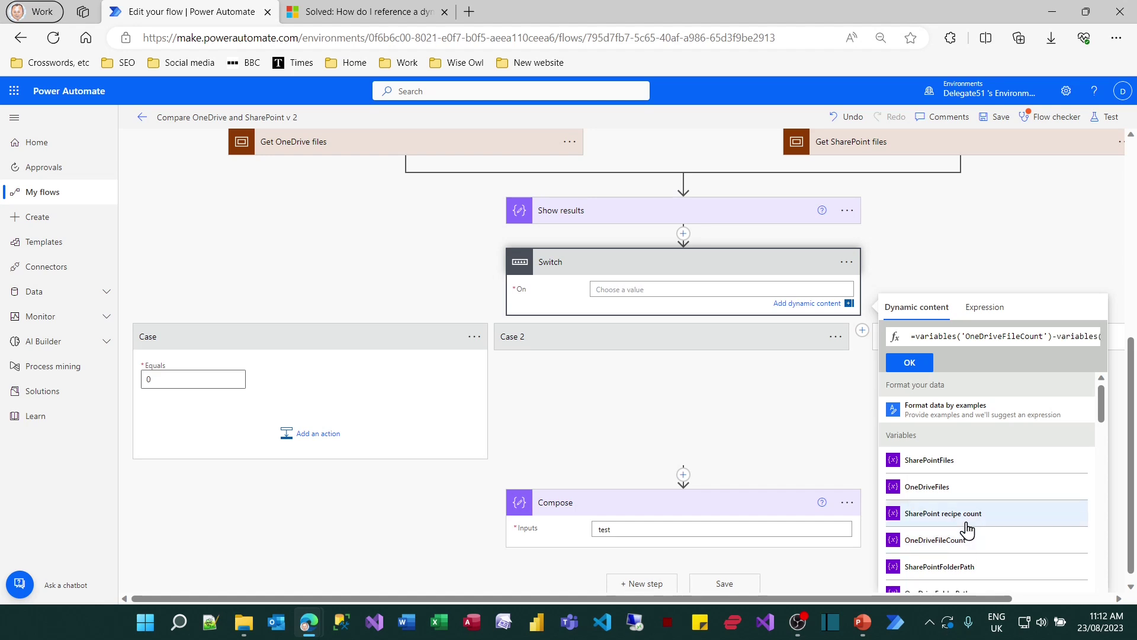
Try applying the minus-sign expression, which is rejected as invalid twice.
left_click(913, 363)
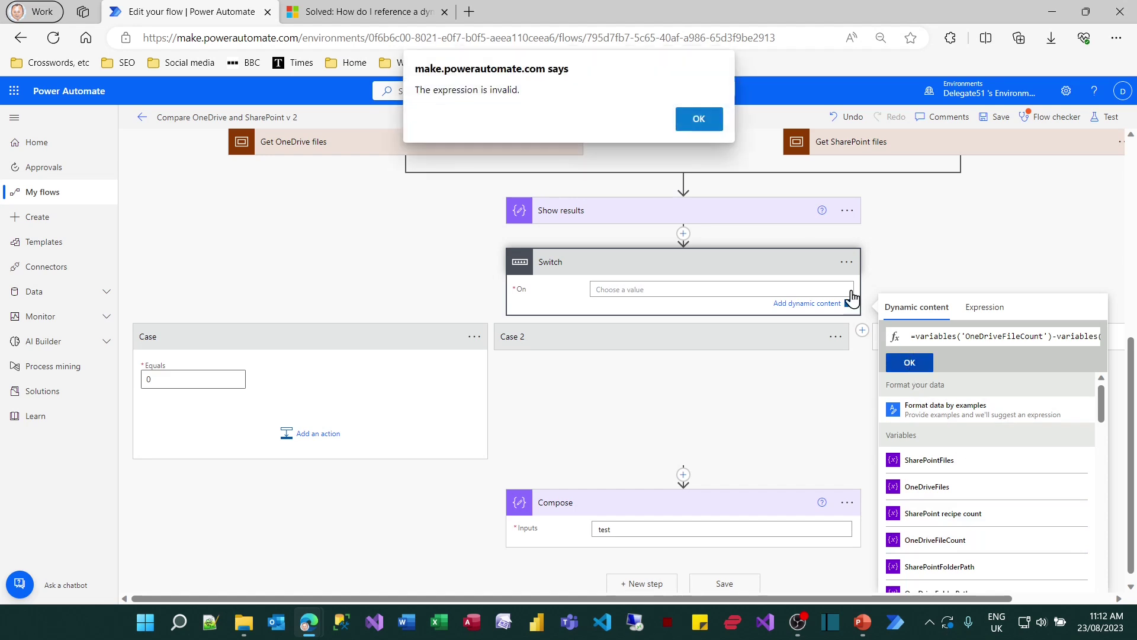
left_click(686, 116)
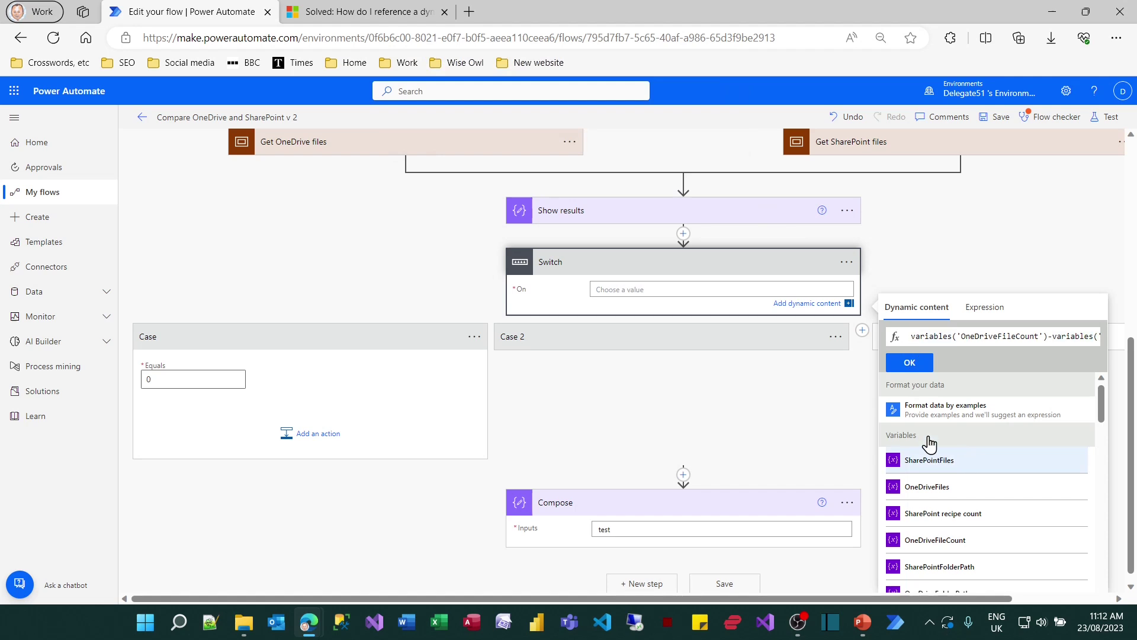
left_click(907, 363)
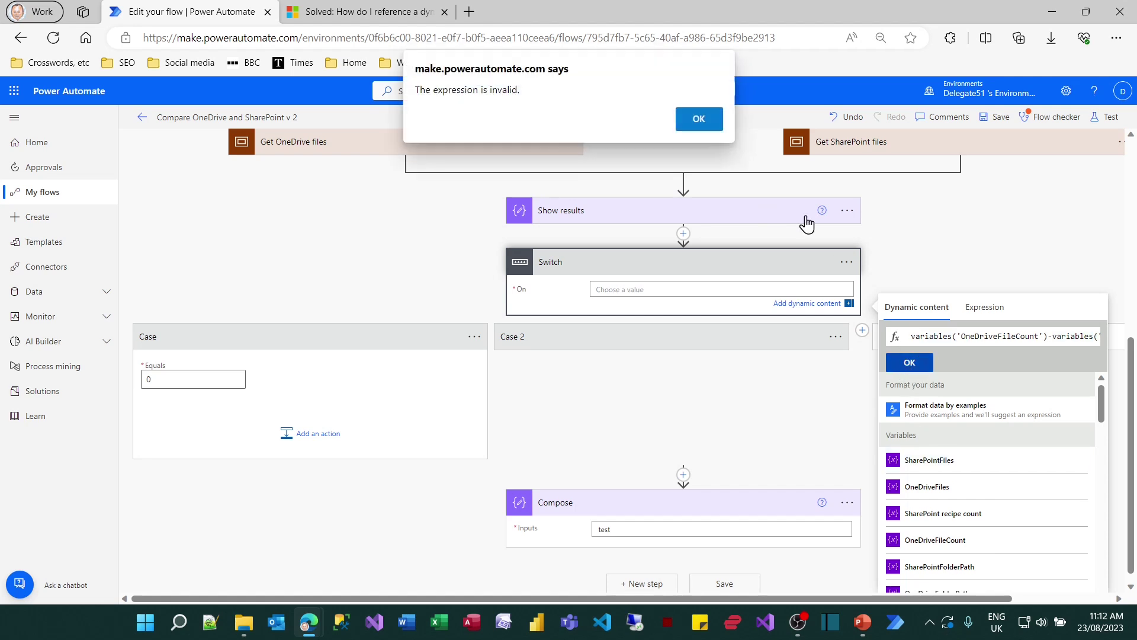
left_click(711, 126)
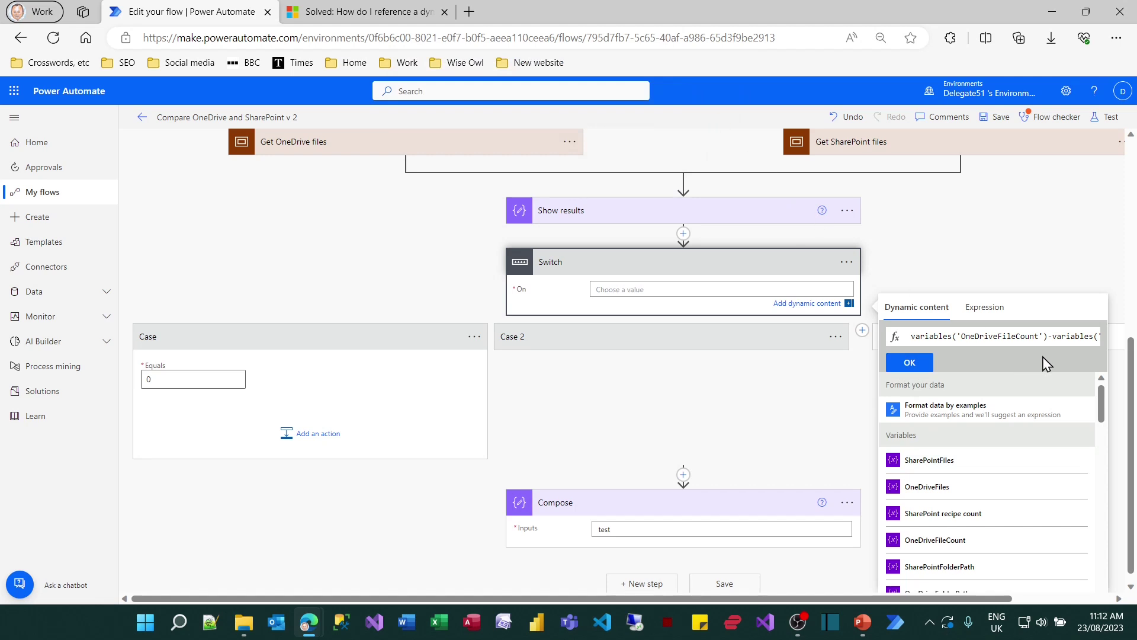
Rewrite it as sub(variables('OneDriveFileCount'),variables('SharePoint recipe count')) and apply it.
left_click(910, 336)
type("sub(")
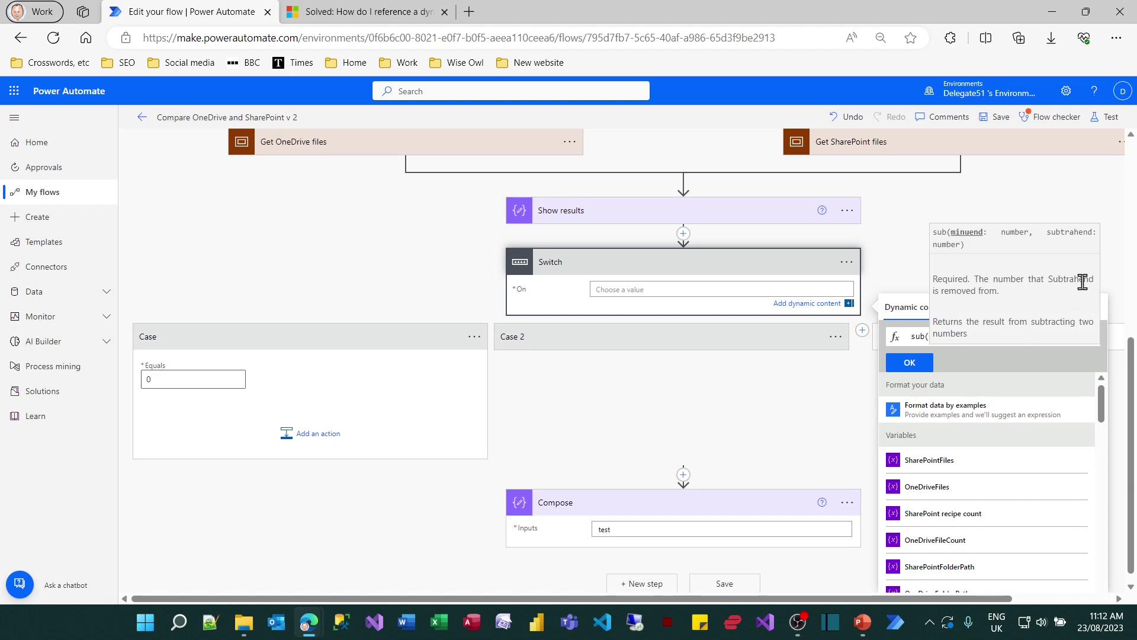
left_click(1071, 333)
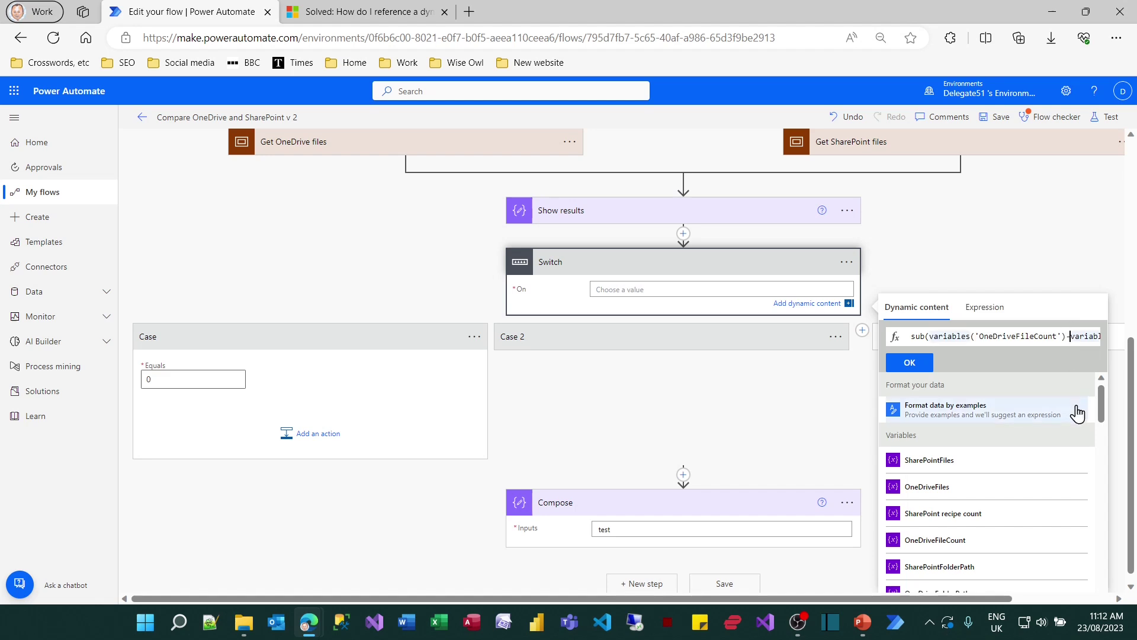
key("BackSpace")
type(",")
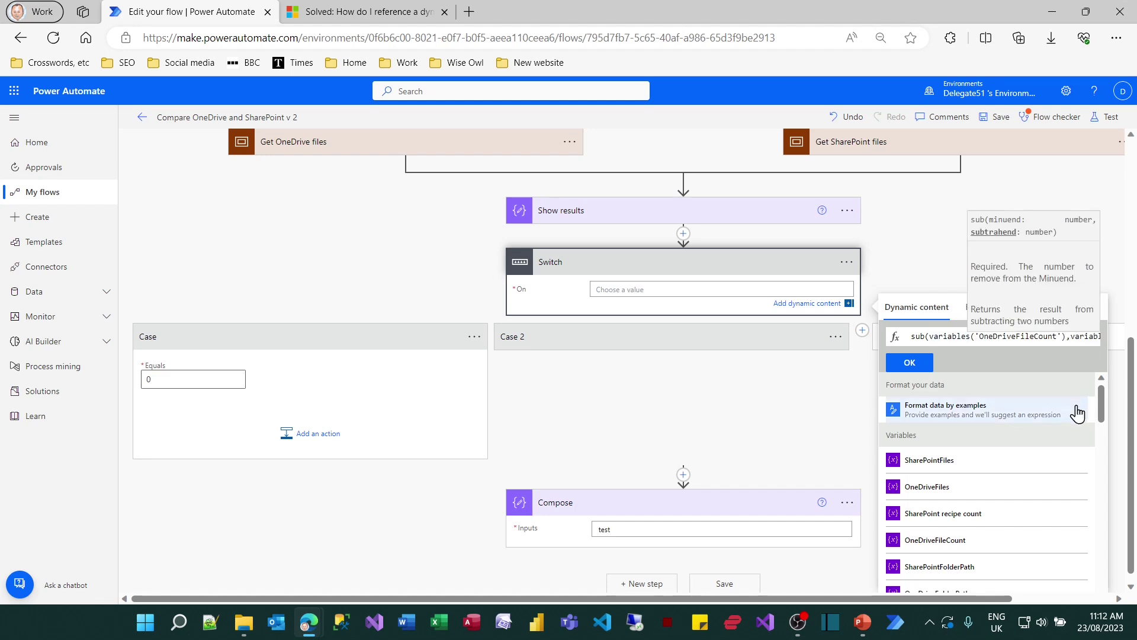
key("Right")
key("Right")
key("Right")
key("Right")
key("Right")
key("Right")
key("Right")
key("Right")
key("Right")
key("Right")
key("Right")
key("Right")
key("Right")
key("Right")
key("Right")
key("Right")
key("Right")
key("Right")
key("Right")
key("Right")
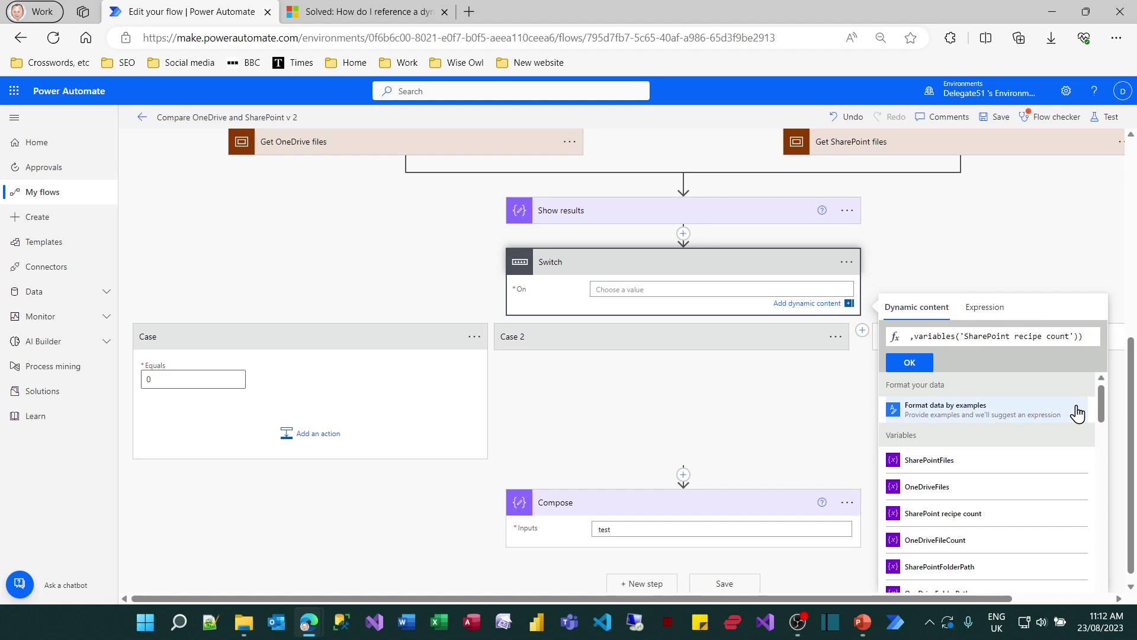
left_click(908, 363)
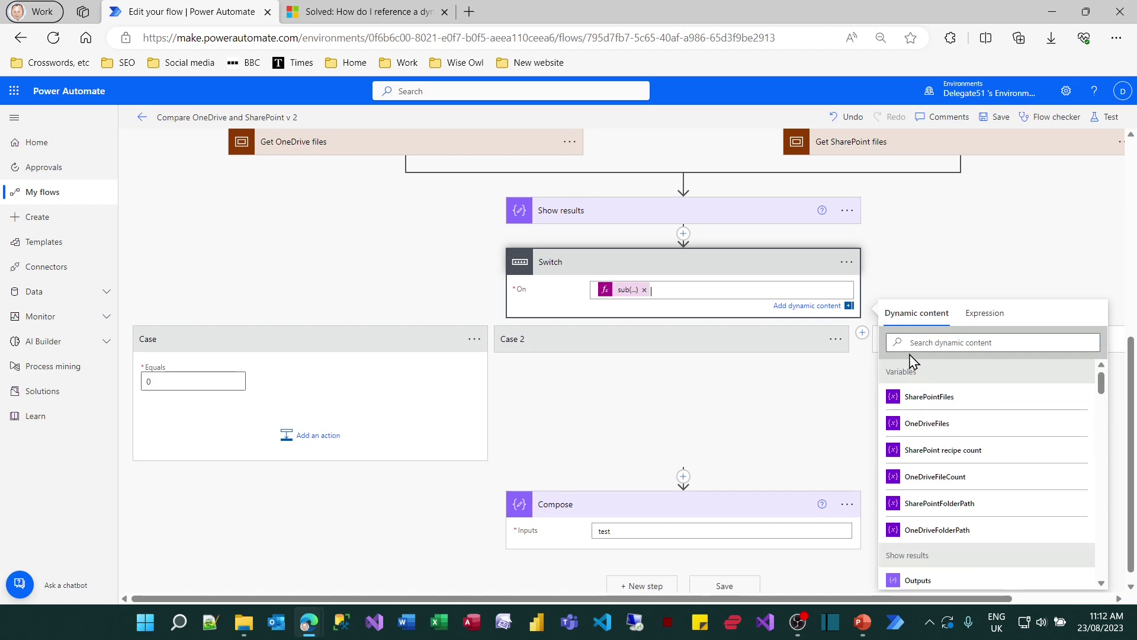
Save and test-run the flow, then expand the Switch to confirm it evaluated to 0.
left_click(995, 239)
left_click(1113, 126)
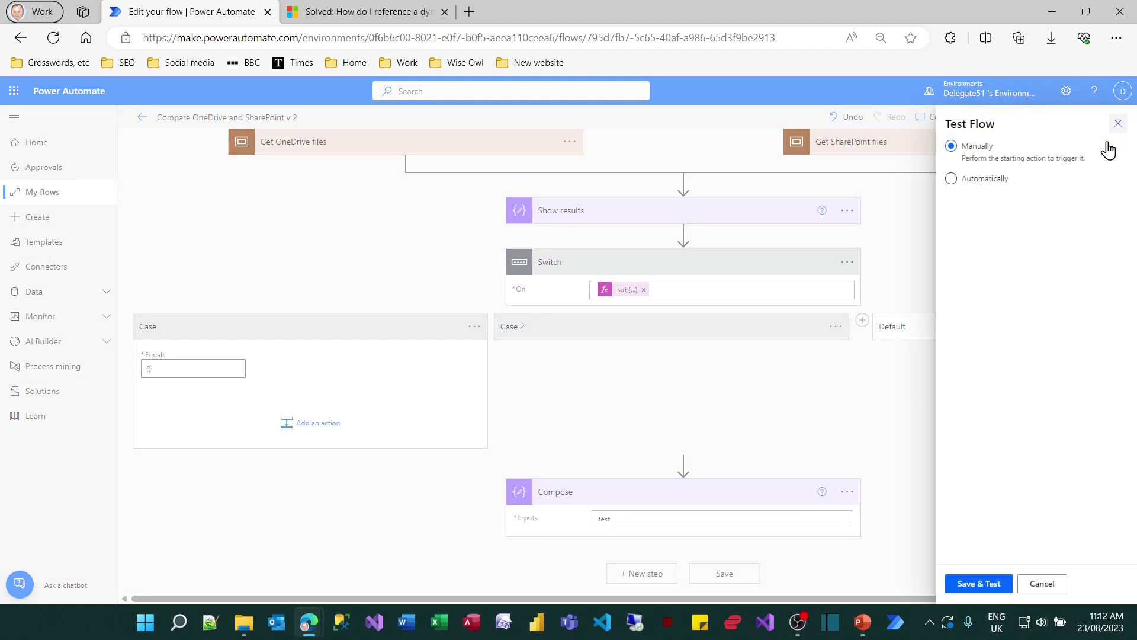
left_click(983, 587)
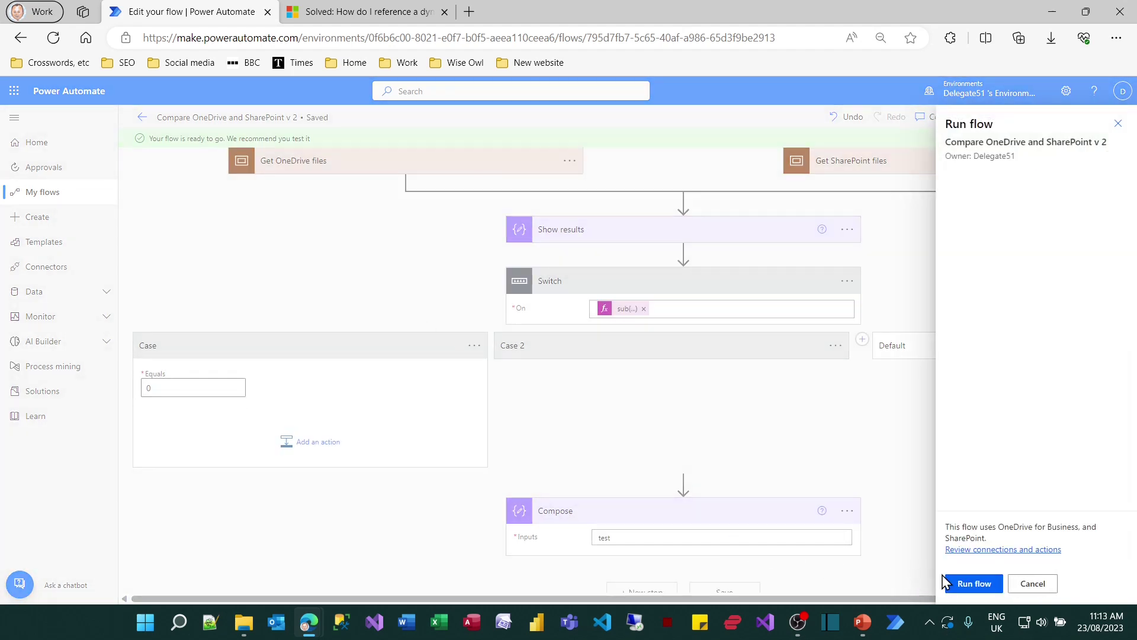
left_click(972, 585)
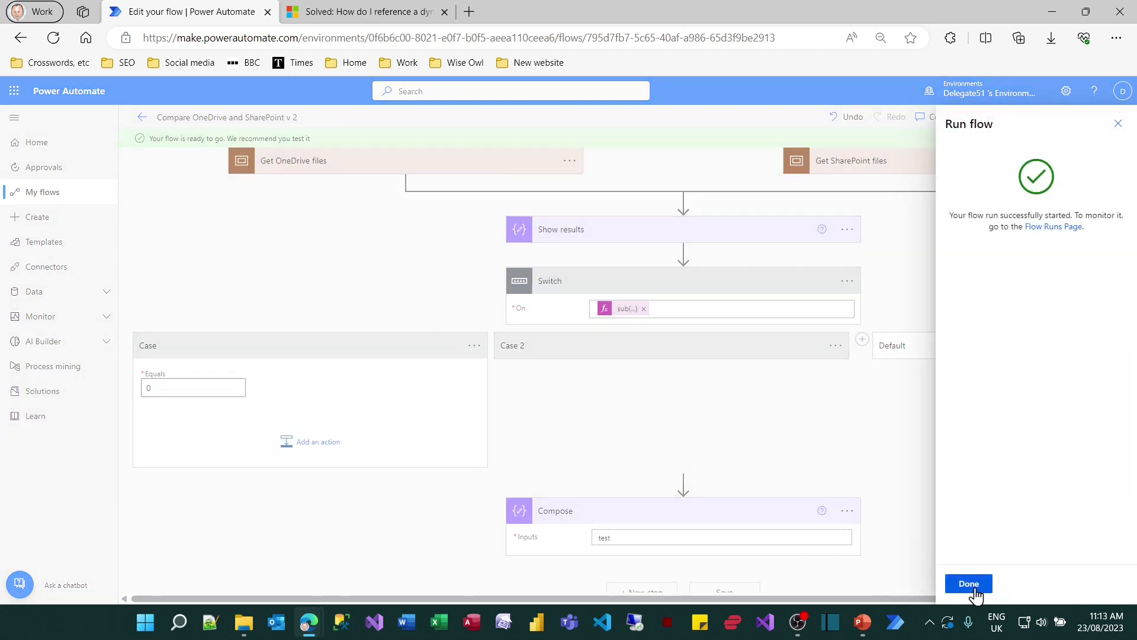
left_click(973, 586)
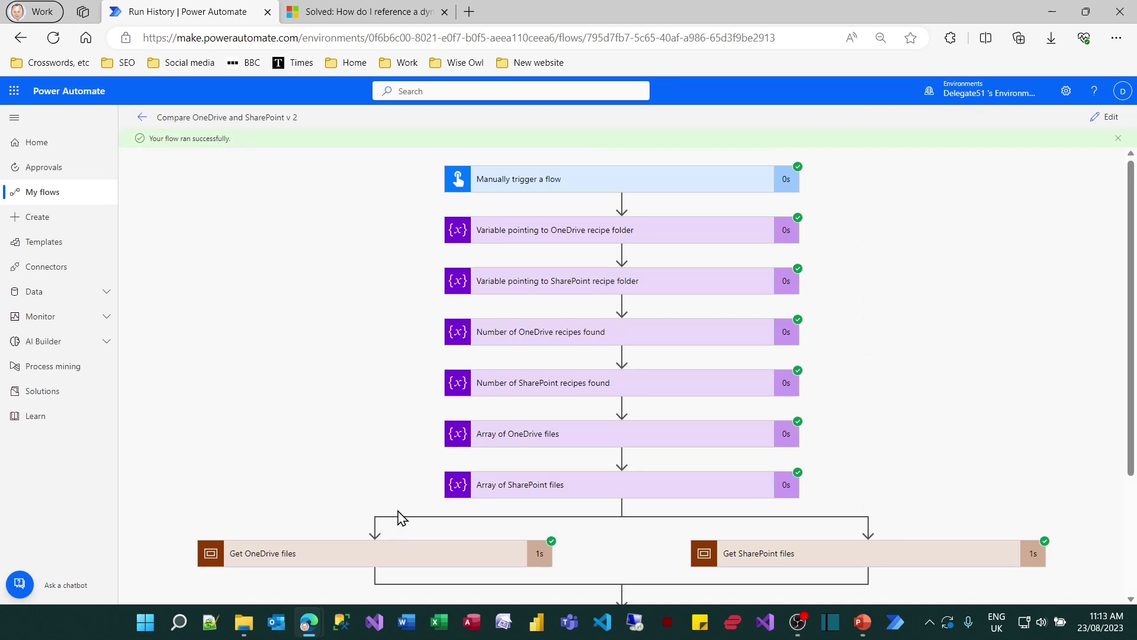
left_click(507, 513)
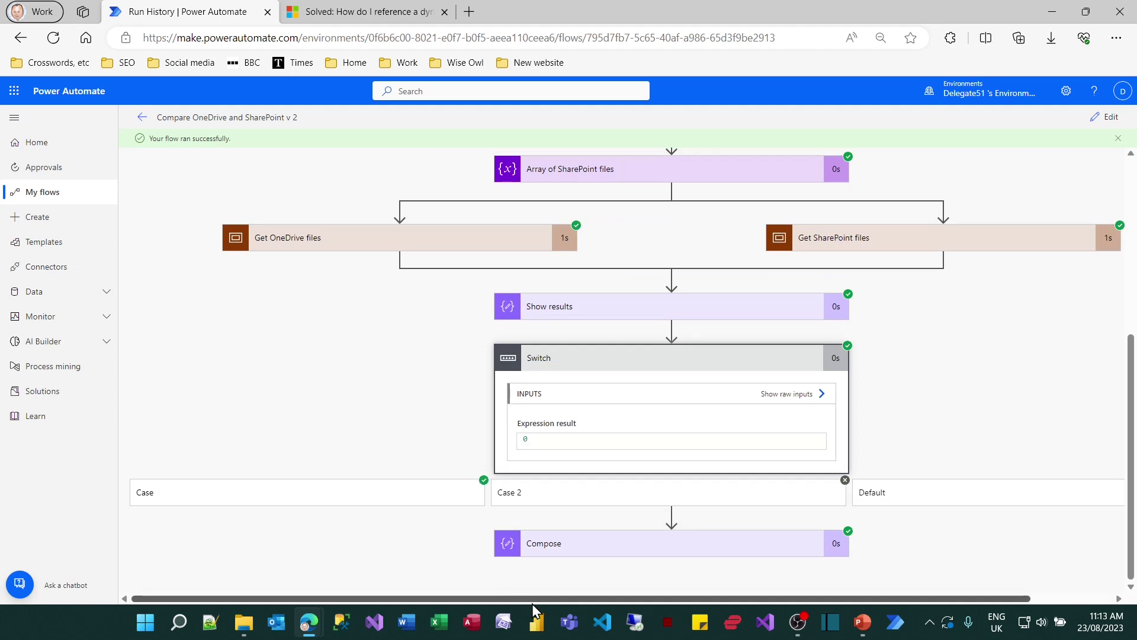
left_click_drag(536, 598, 508, 622)
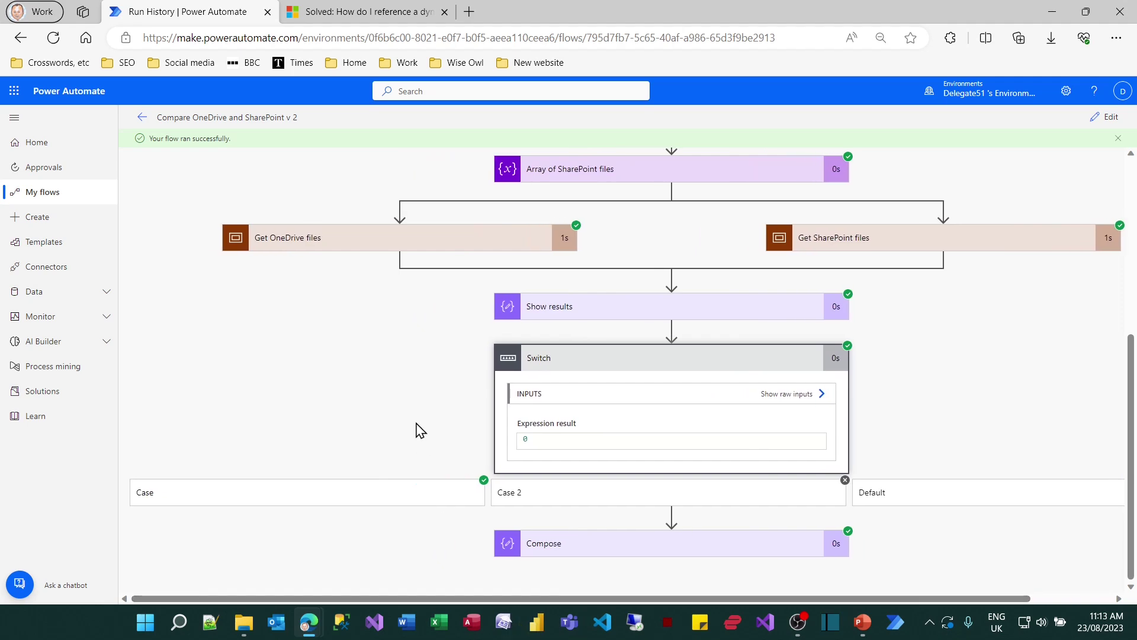